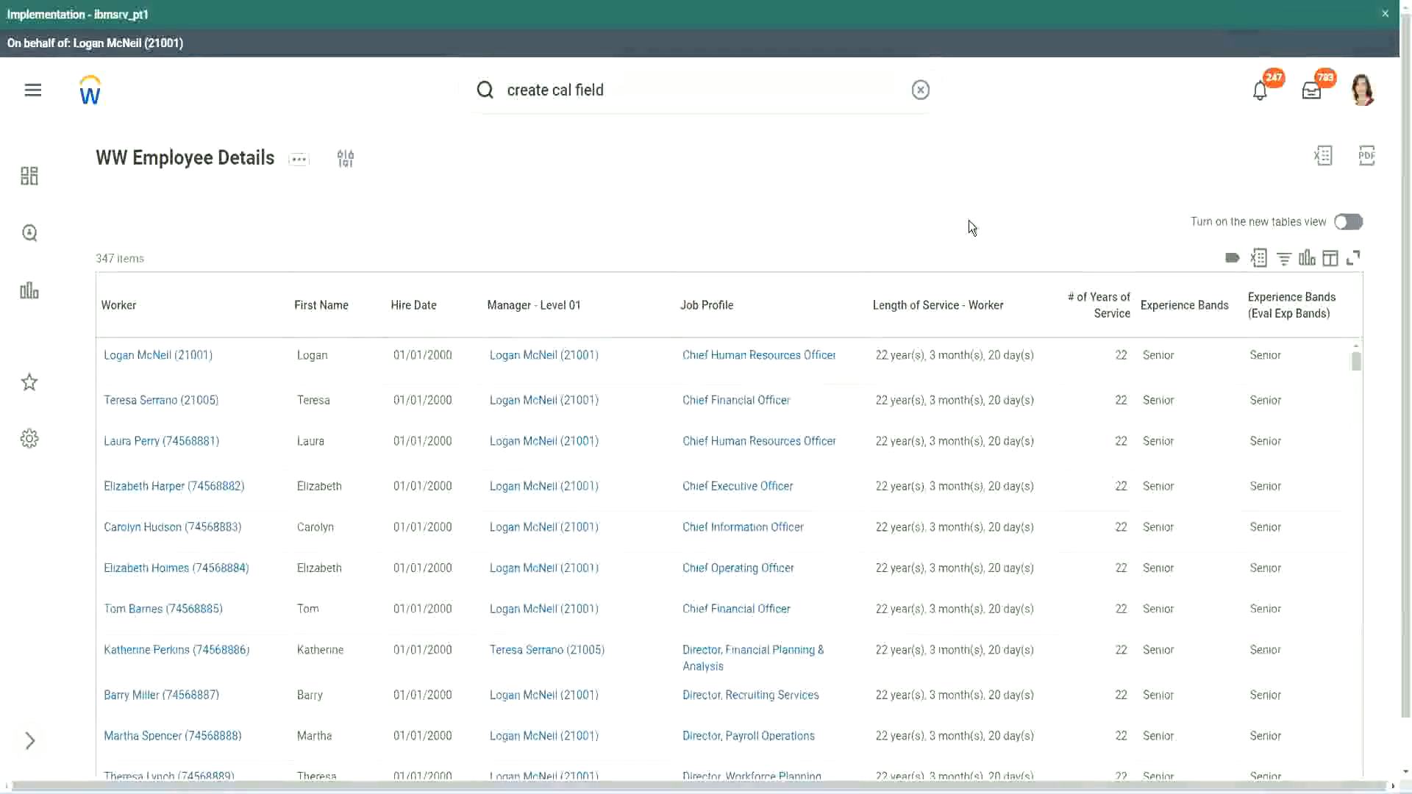
Open the existing calculated field CF-WW-Eval Exp-Derive Experience Bands from Years of Service behind the Experience Bands column.
click(1224, 348)
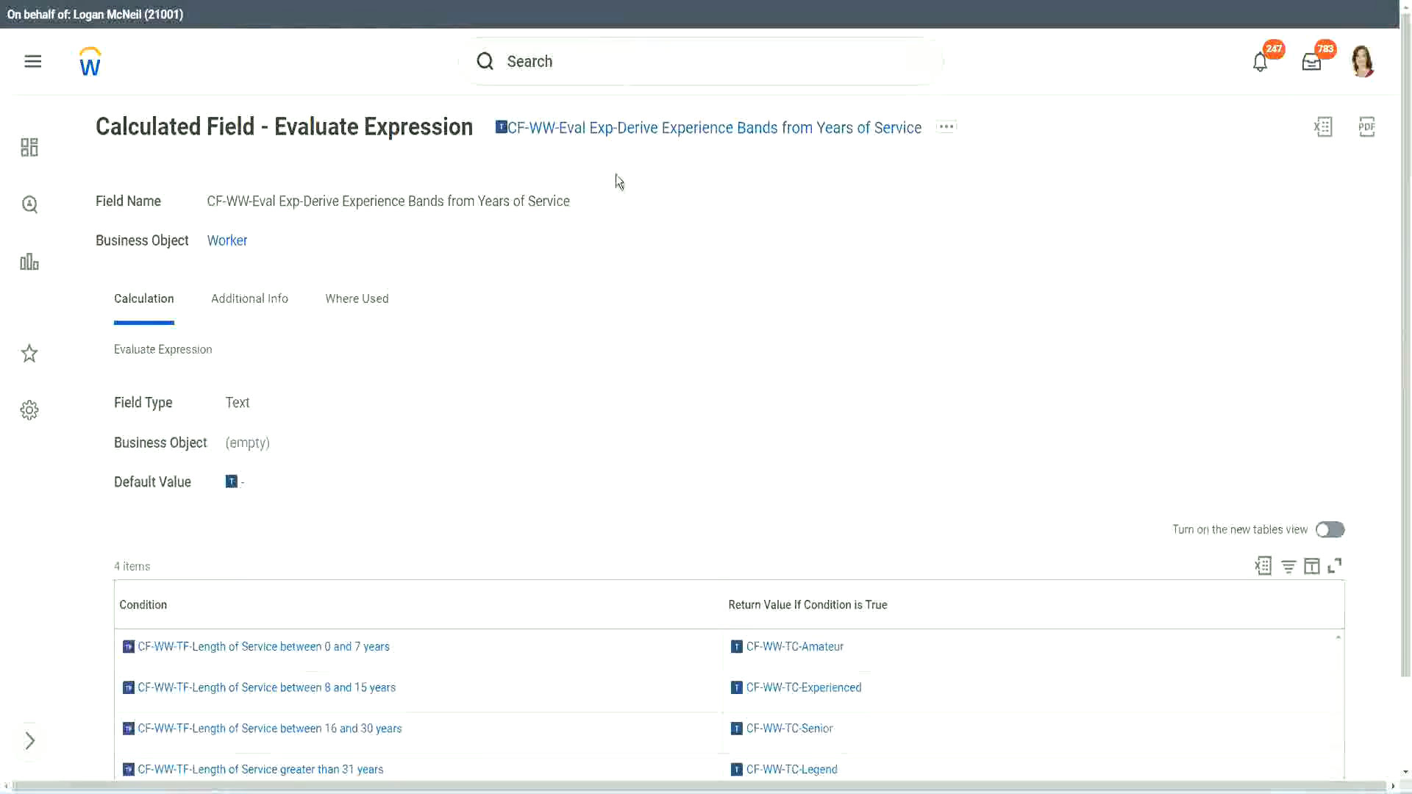
right_click(608, 133)
click(644, 216)
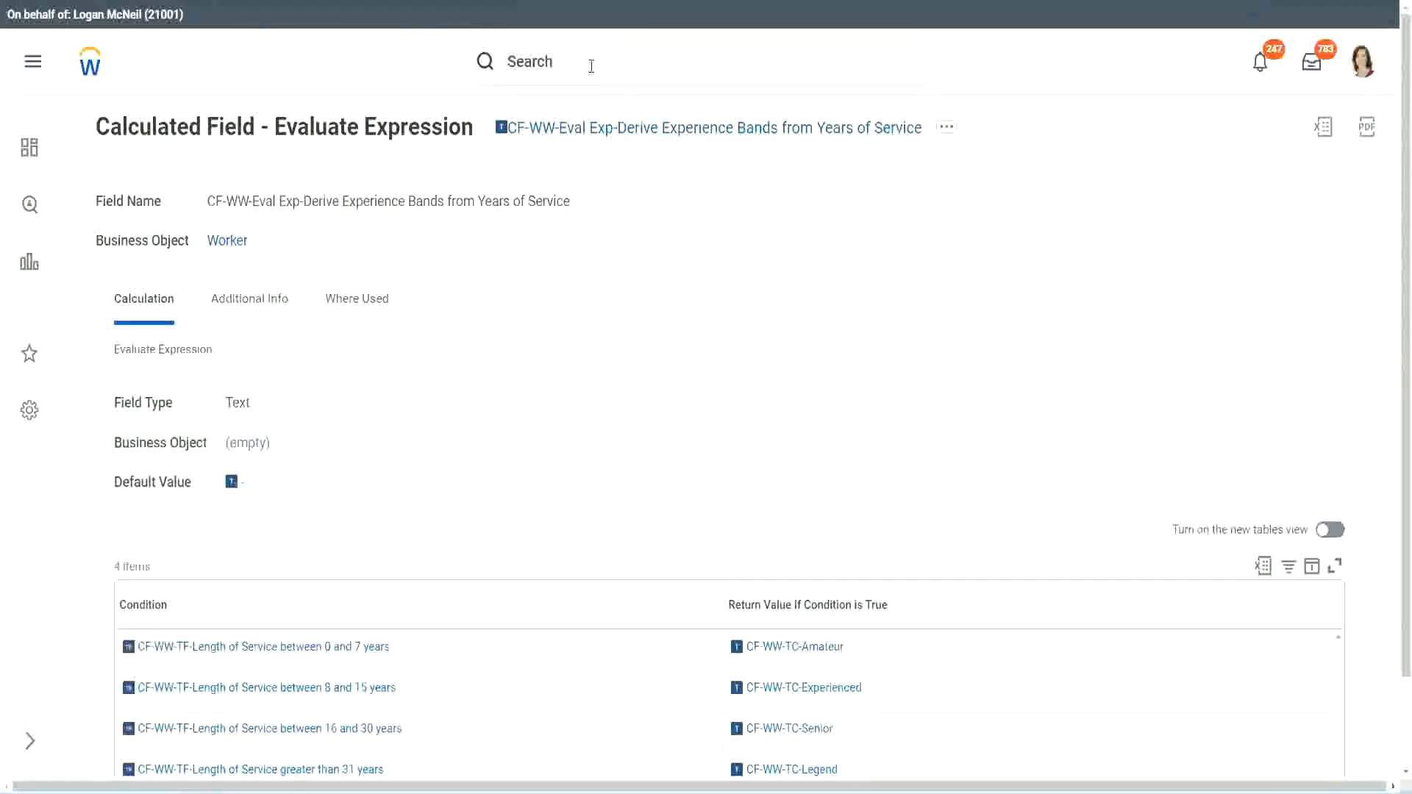
Search for and launch the Create Calculated Field task.
click(592, 66)
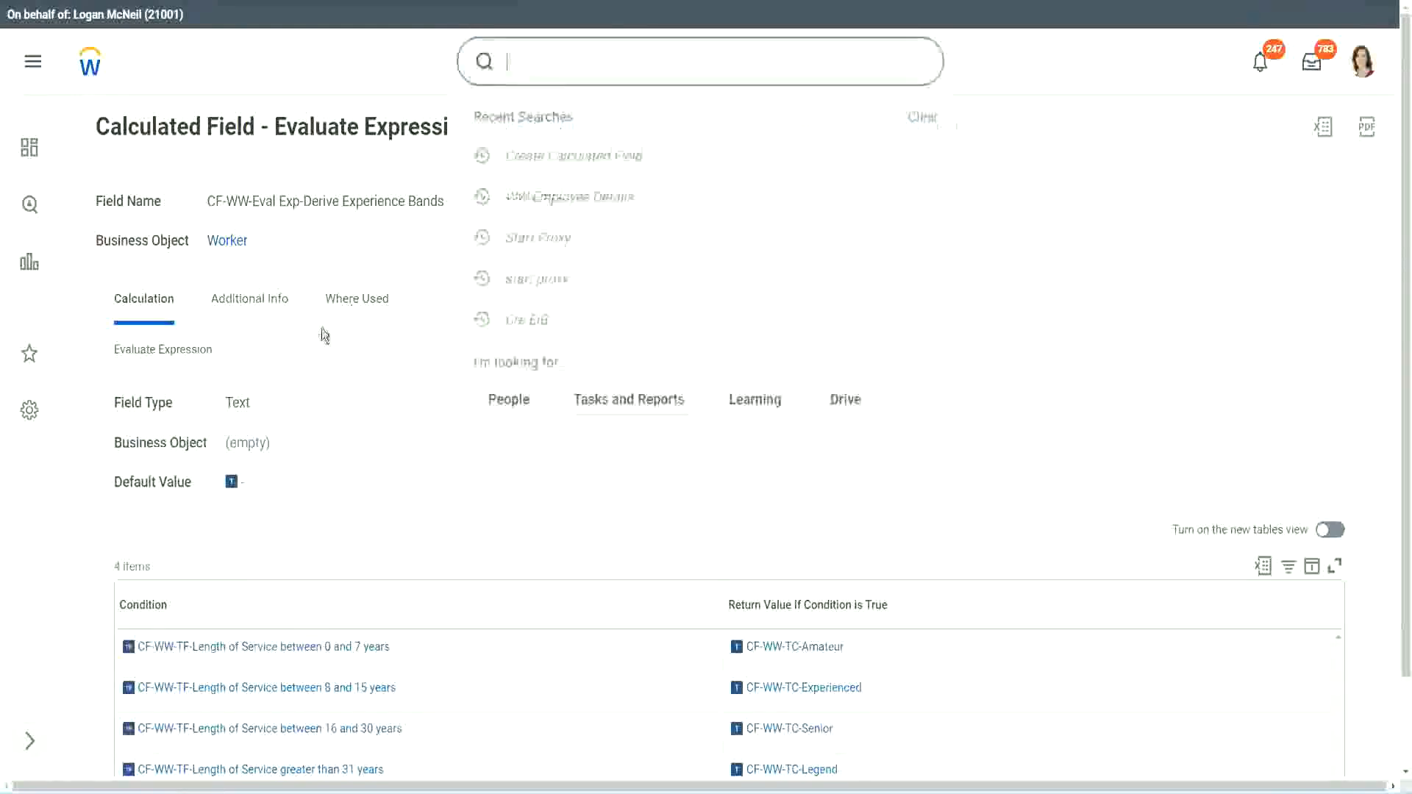
click(1000, 165)
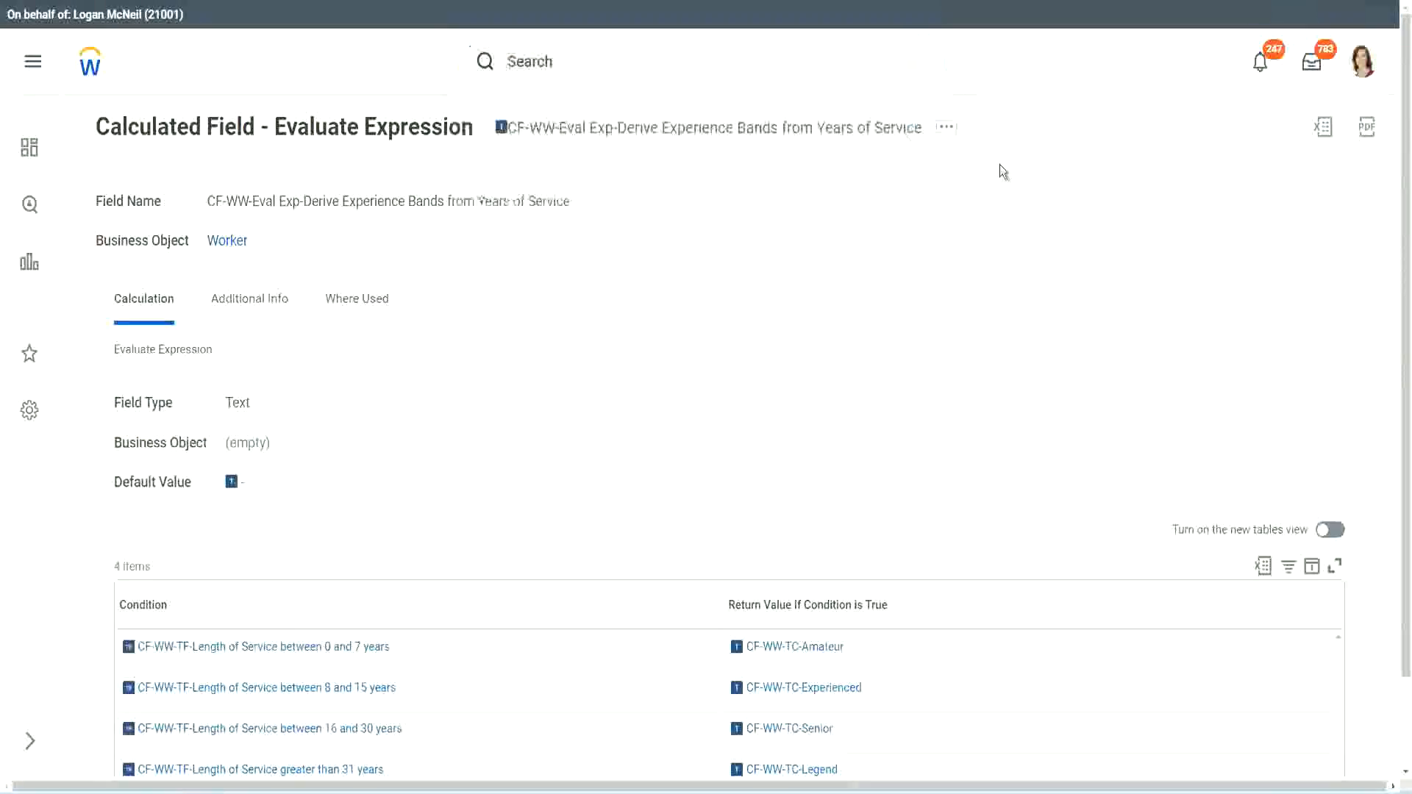
click(559, 55)
text(create calc)
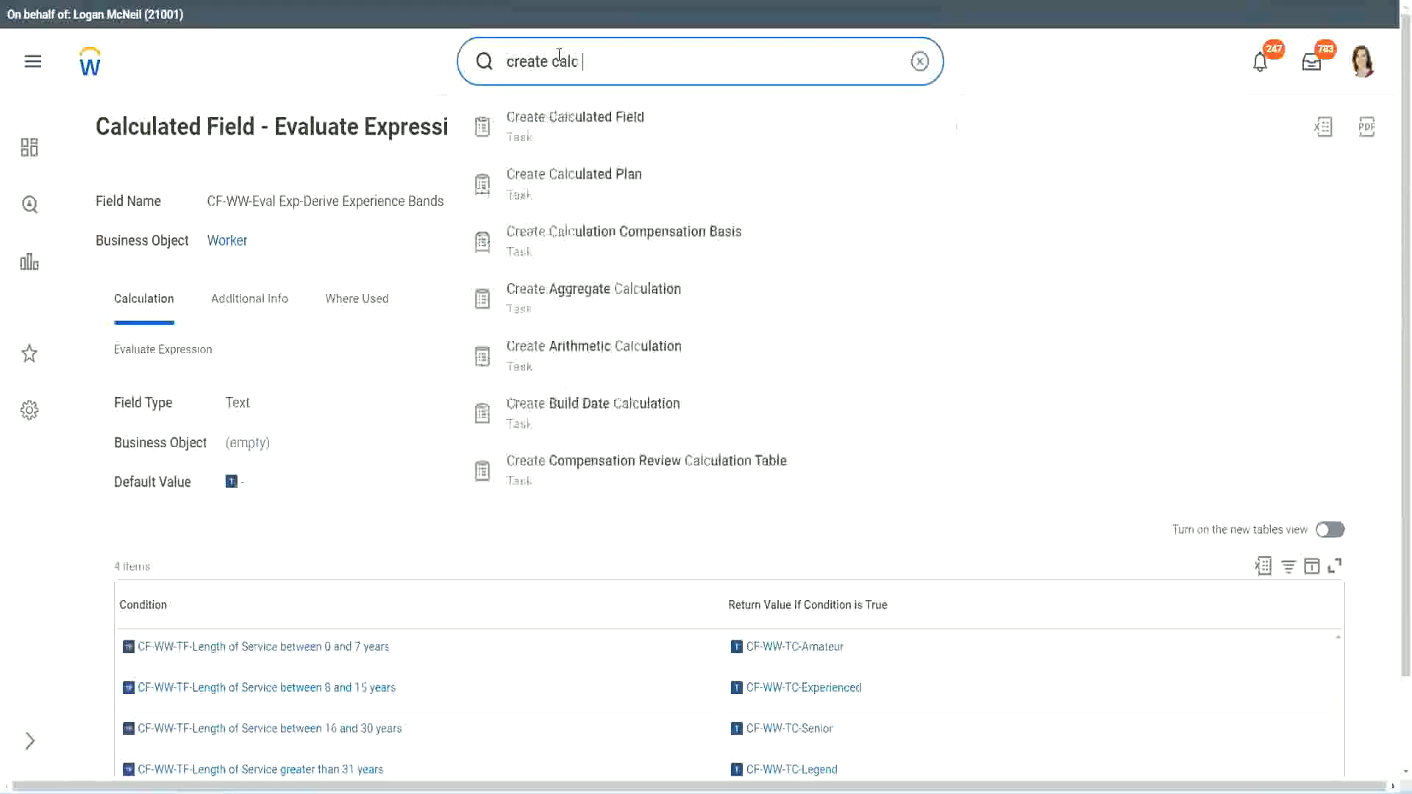
text( field)
click(588, 137)
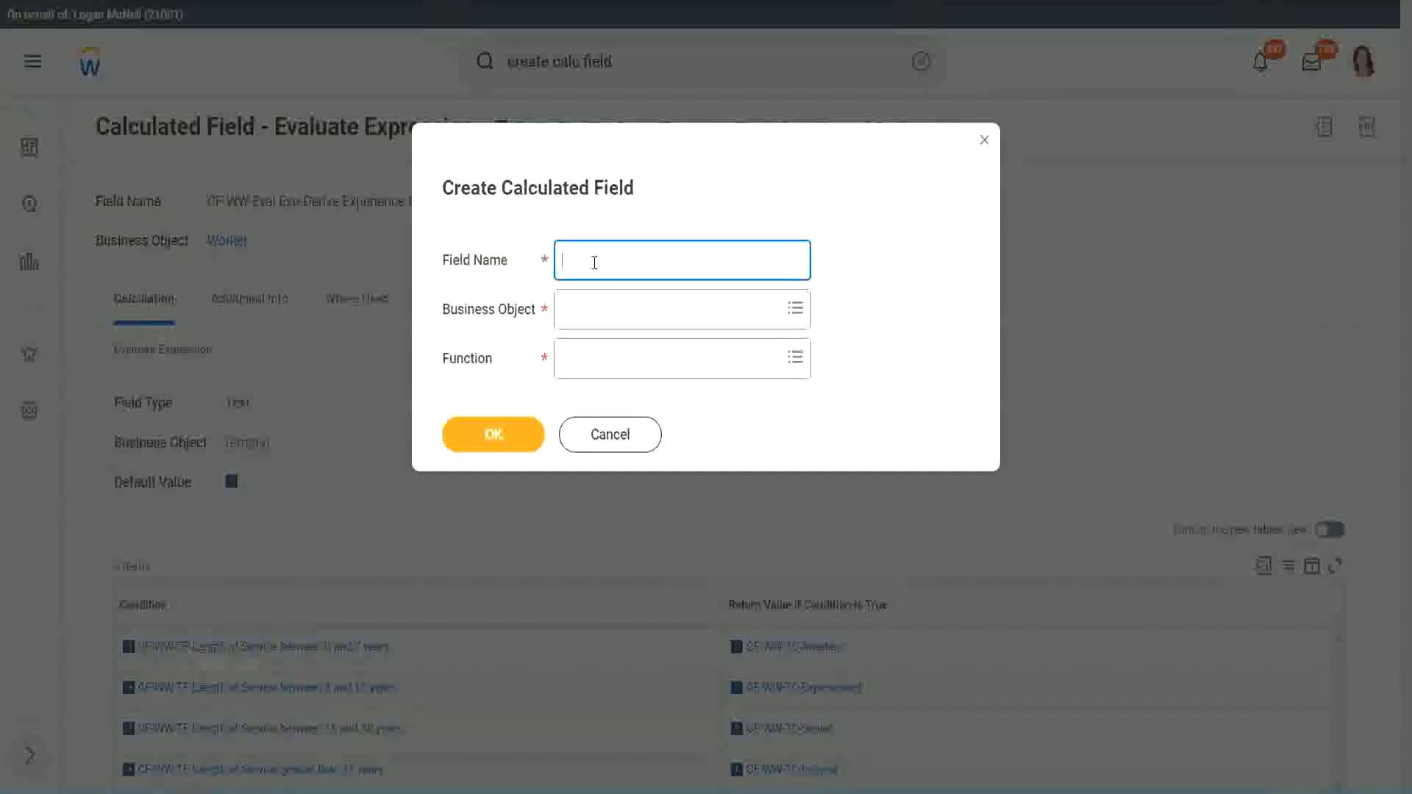
Name the new field CF-WW-LRB-Identify Experience Bands from years of Service.
text(CF-WW-LRB-Identify Exe)
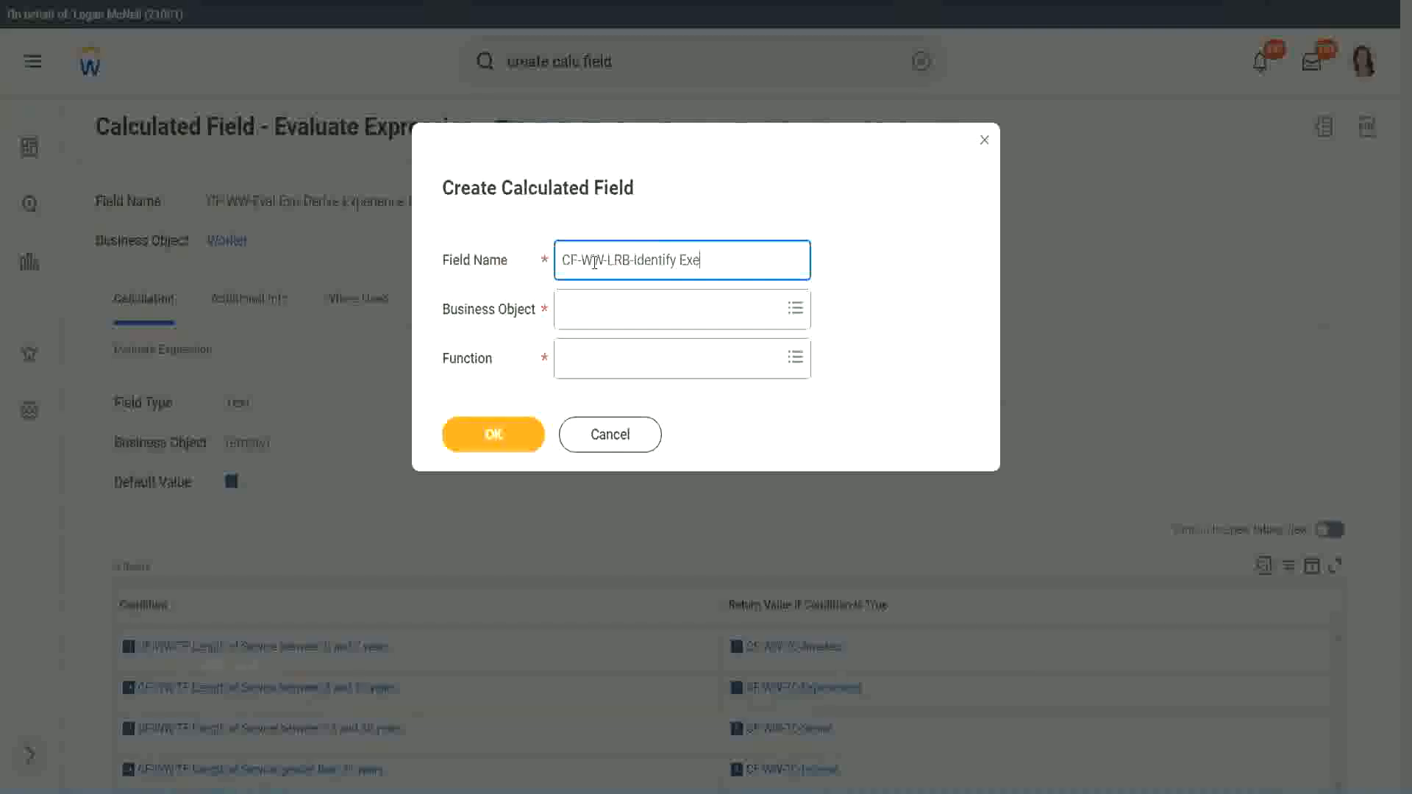
key(BackSpace)
text(periende)
key(BackSpace)
key(BackSpace)
text(ce Bands from)
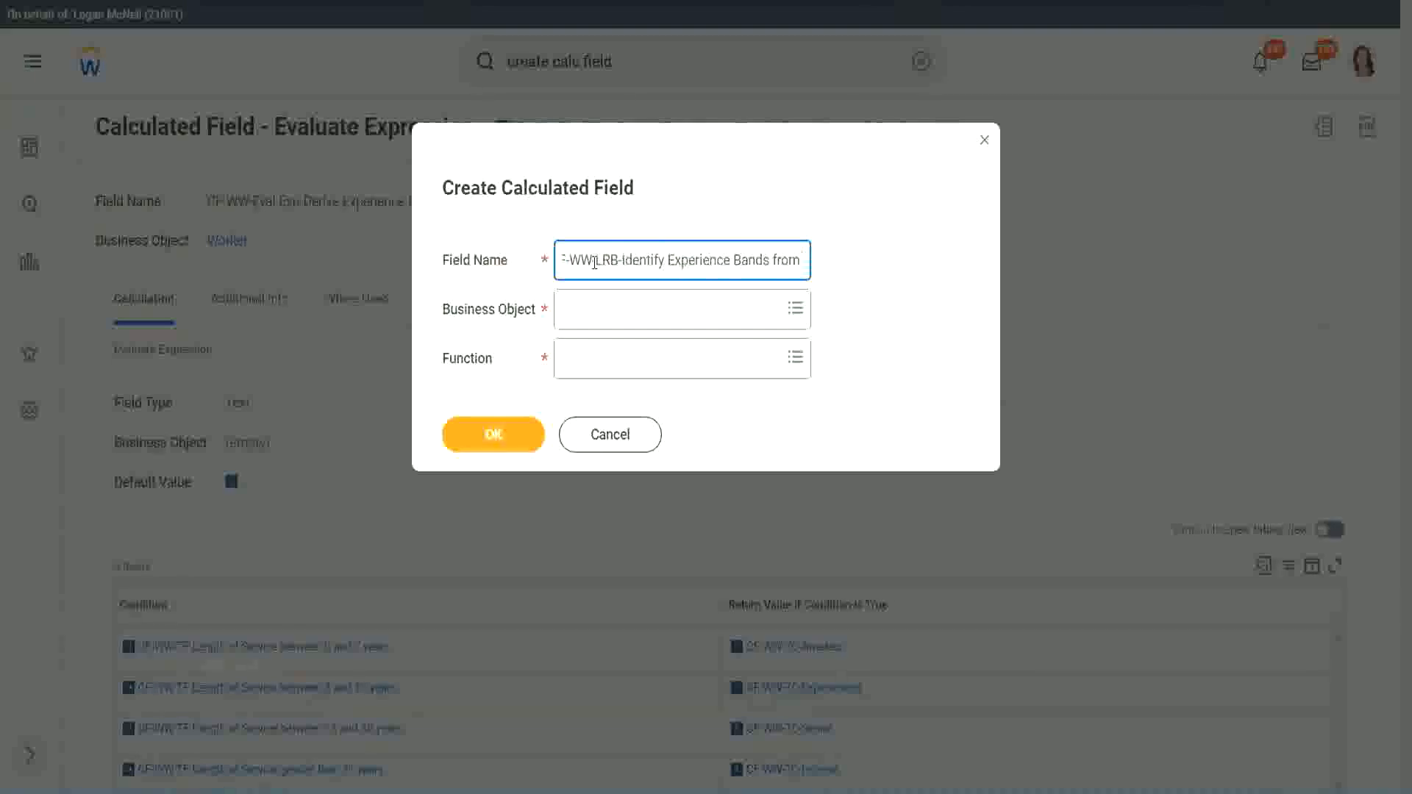
text( years of Service)
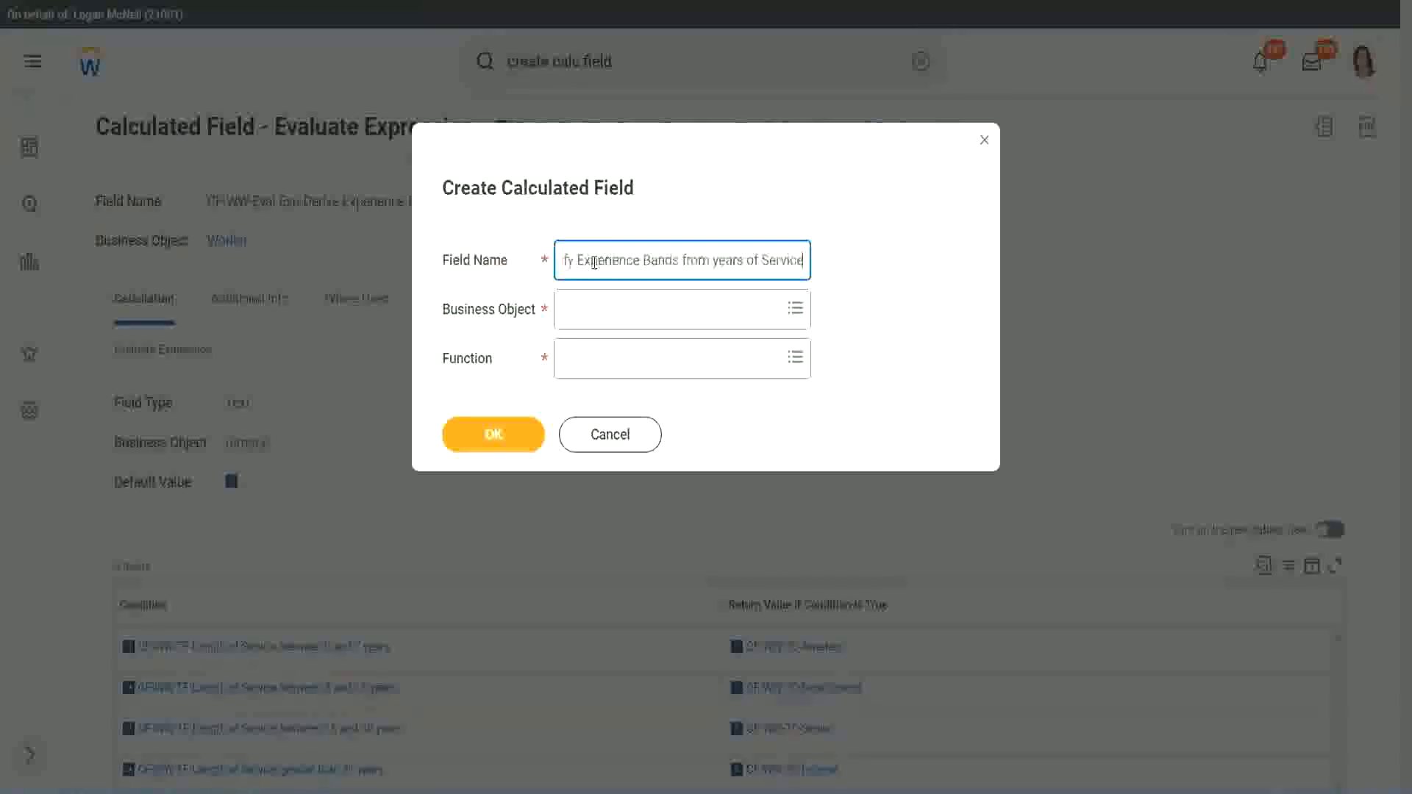
Set the business object to Worker.
key(Tab)
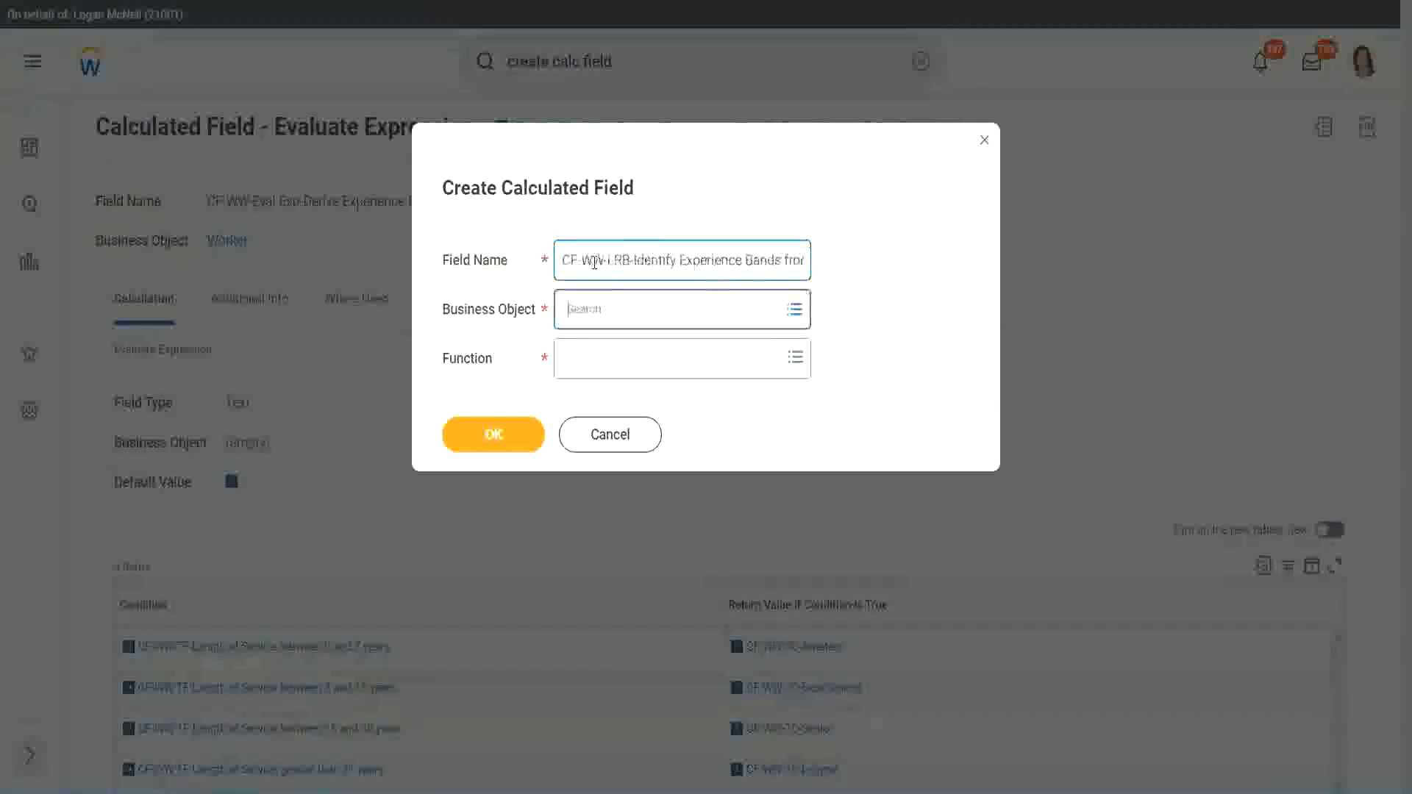
text(wor)
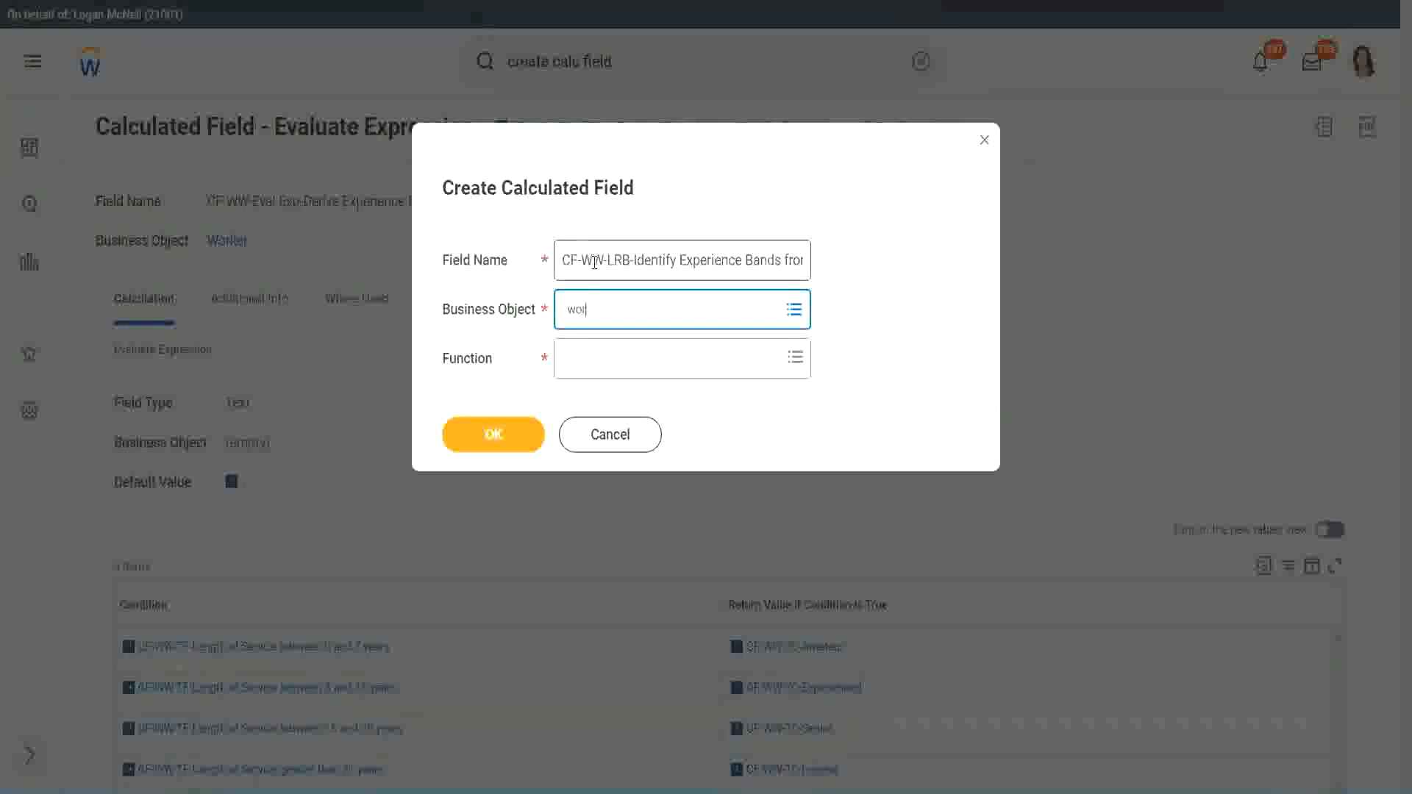
text(ker)
key(Return)
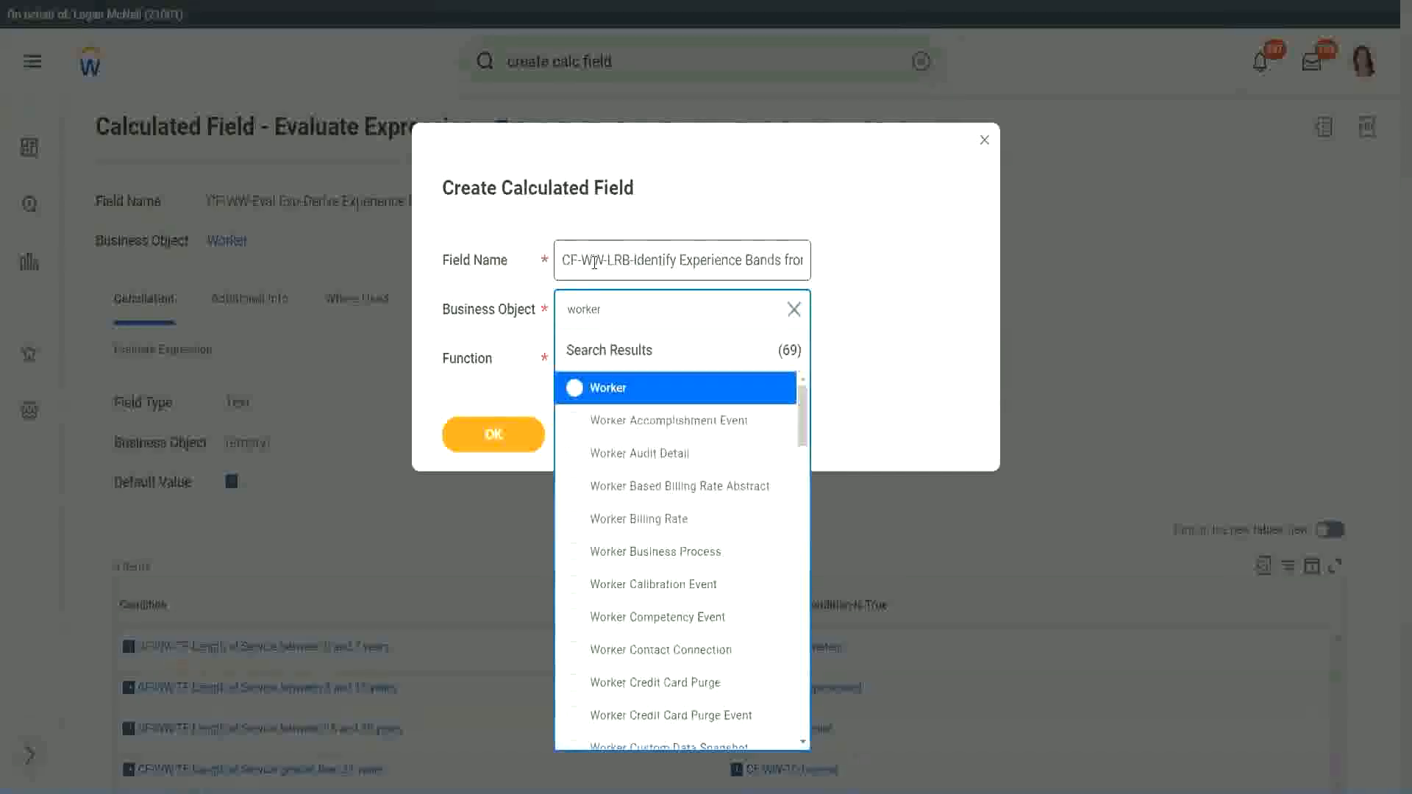
key(Return)
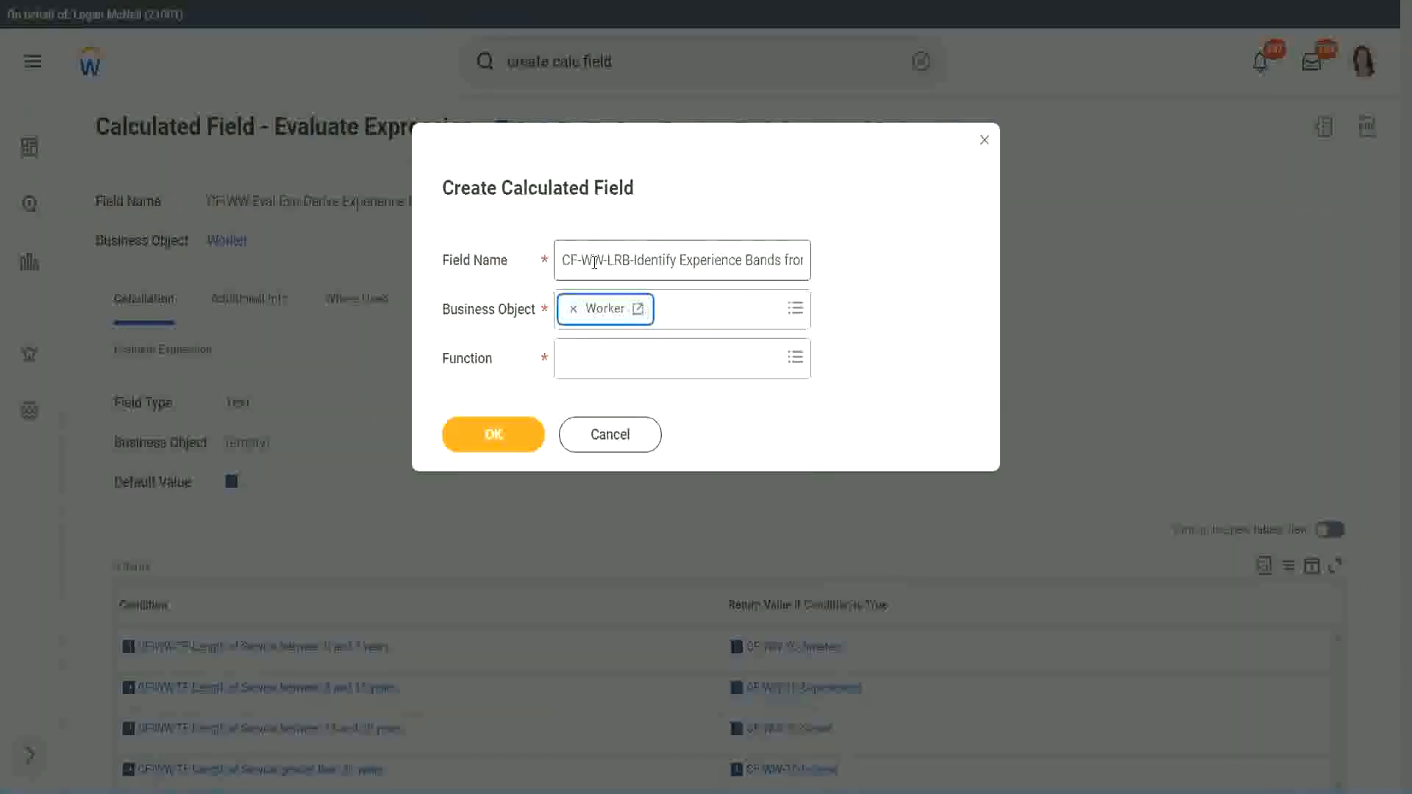
Choose the Lookup Range Band function and confirm the new calculated field.
key(Tab)
text(lrb)
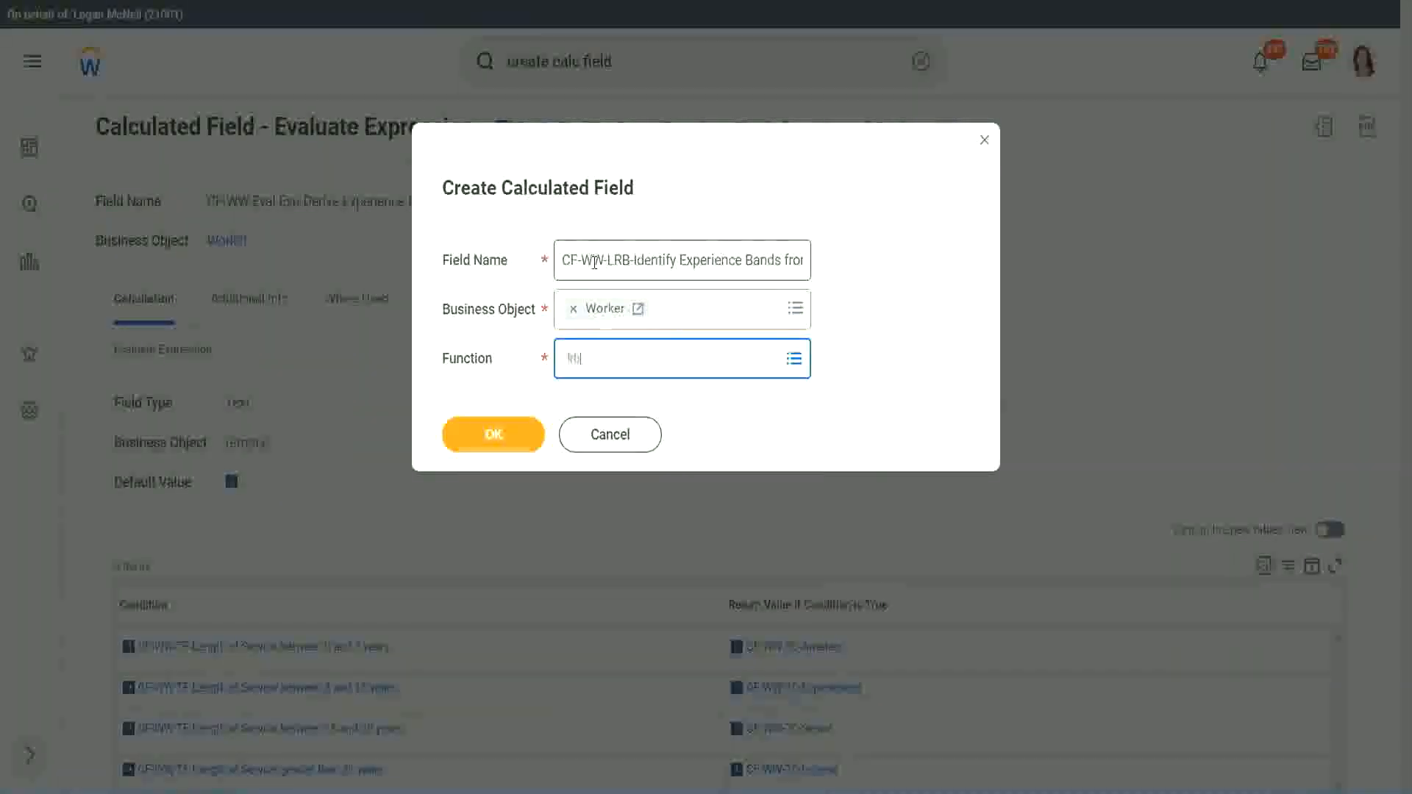
key(Return)
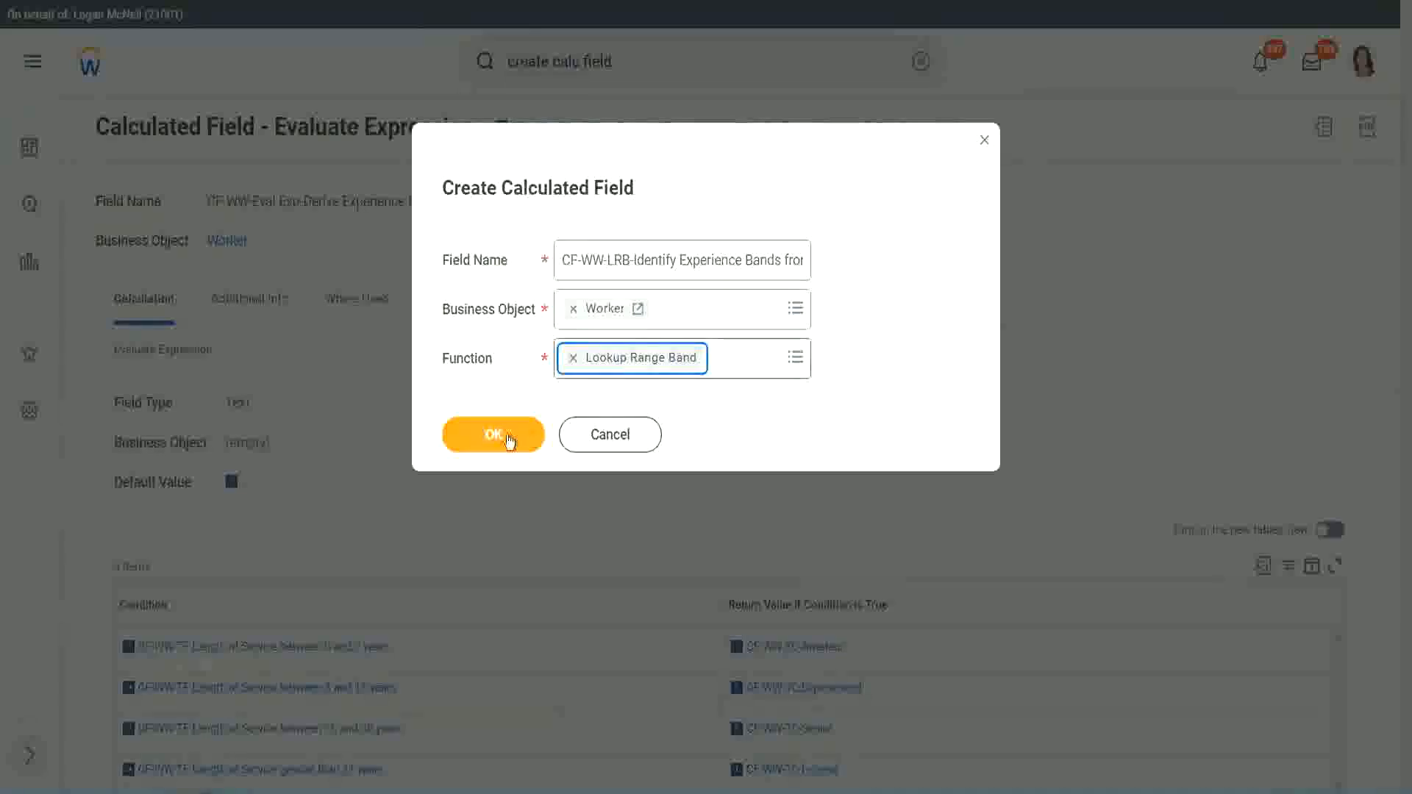
click(505, 438)
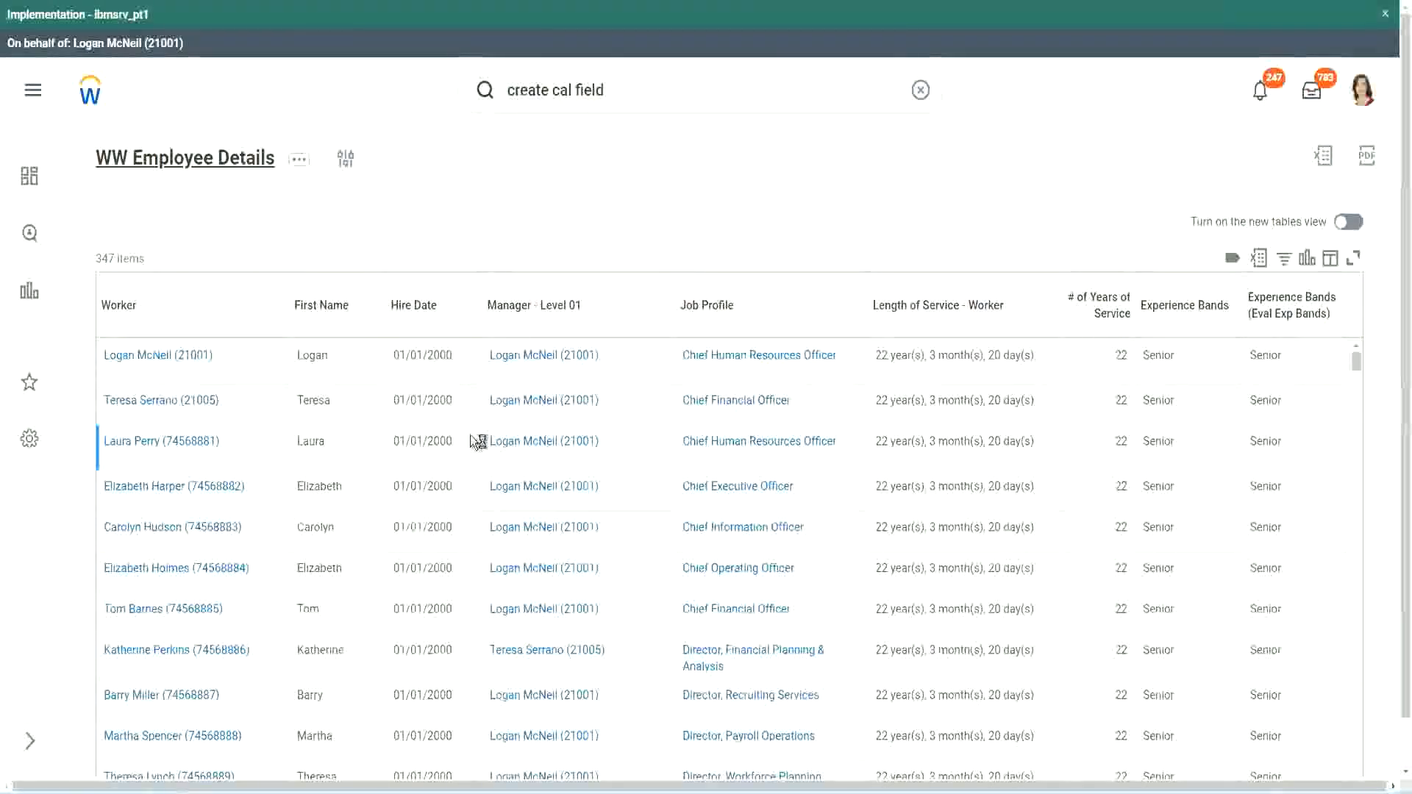
Copy the name of the CF-WW-Convert Text To Number-Number of Years from Length of Service column field in the report definition.
scroll(473, 478, down, 6)
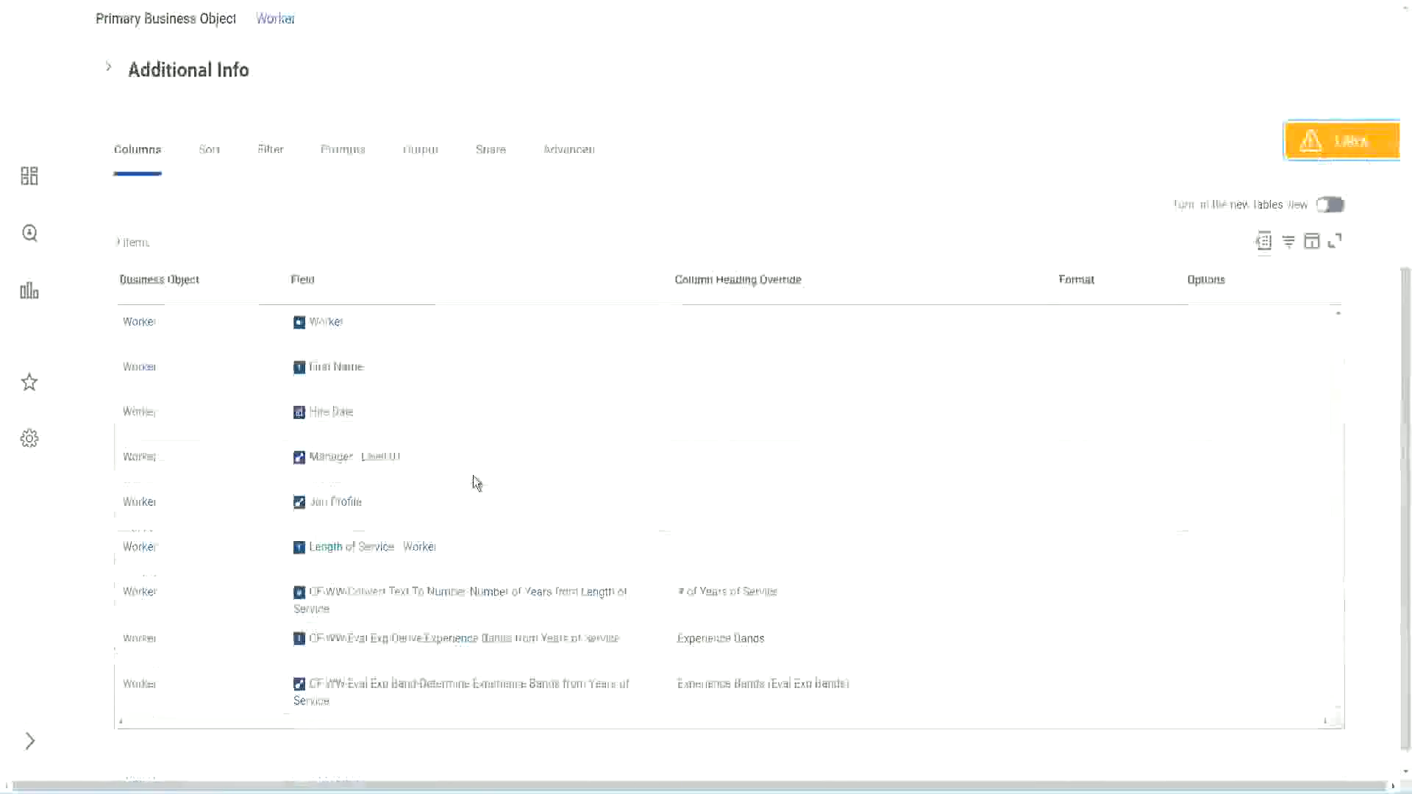
right_click(448, 572)
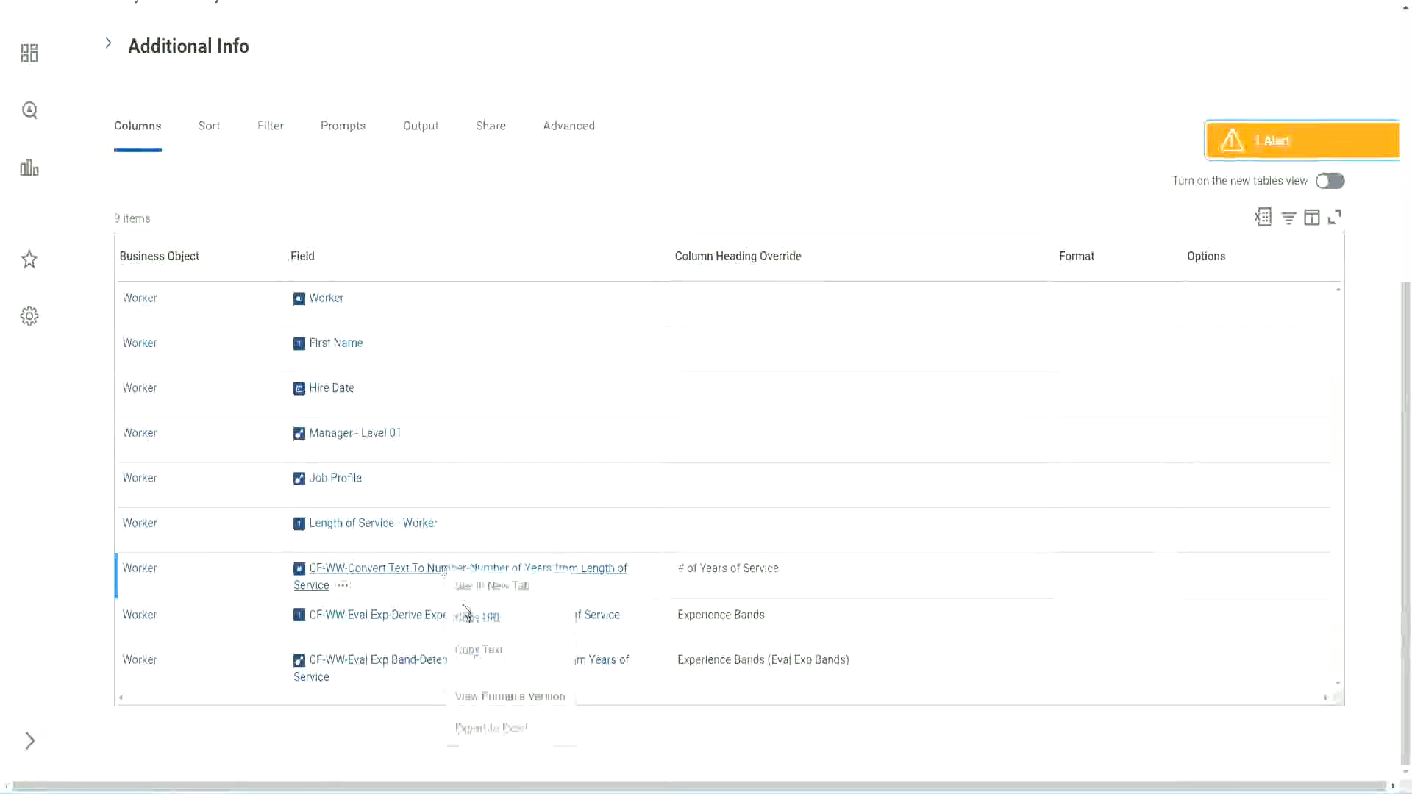
click(487, 656)
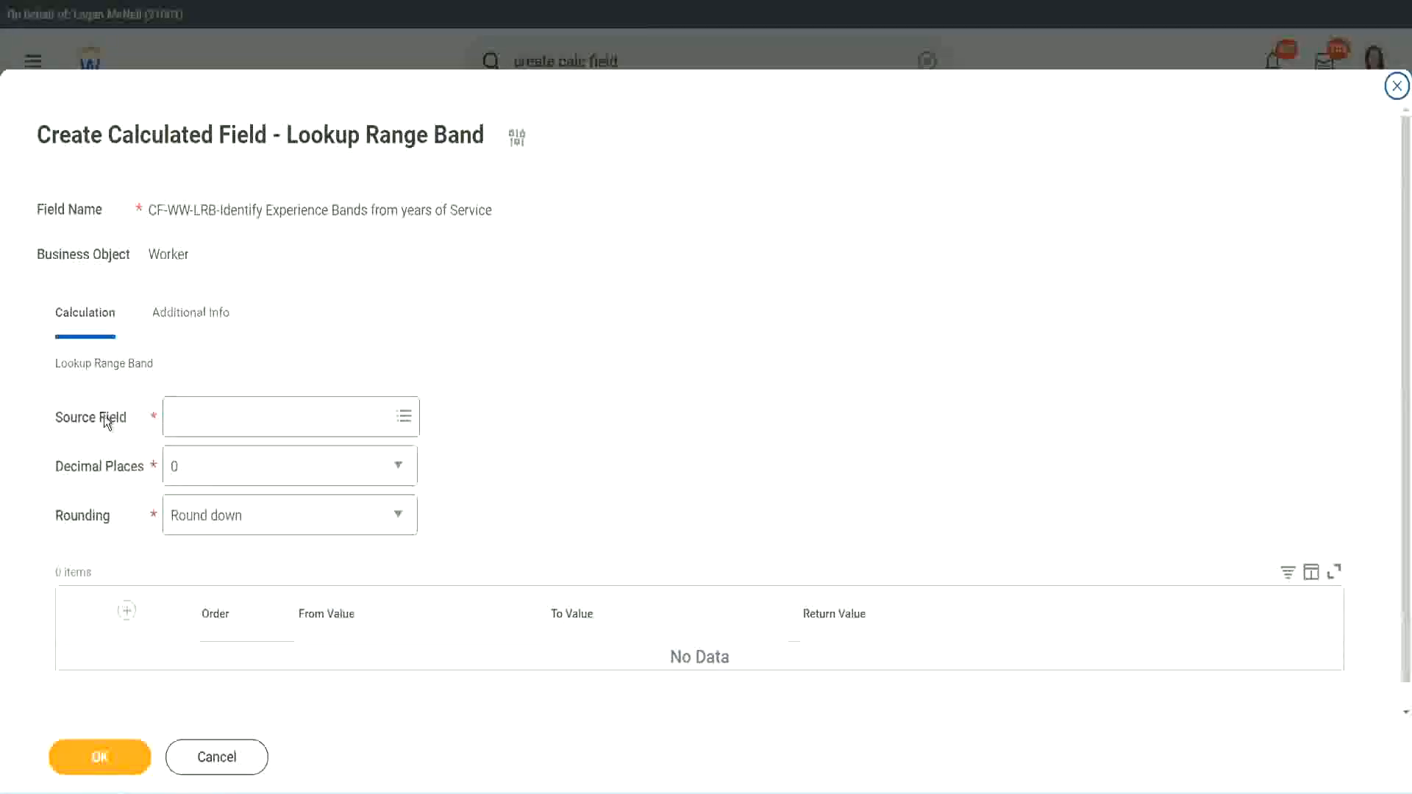
Paste the copied field as the source field of the lookup range band.
click(219, 418)
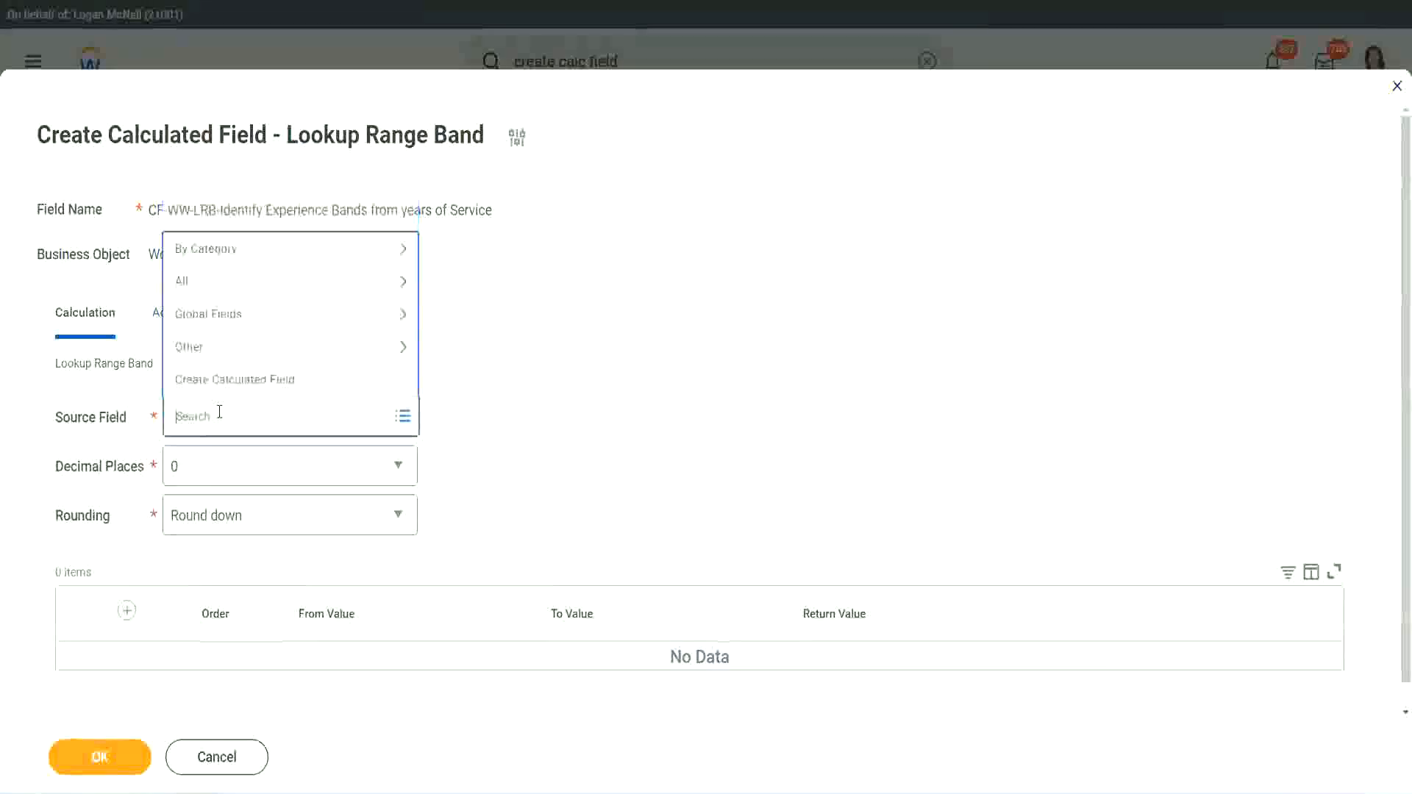
key(ctrl+v)
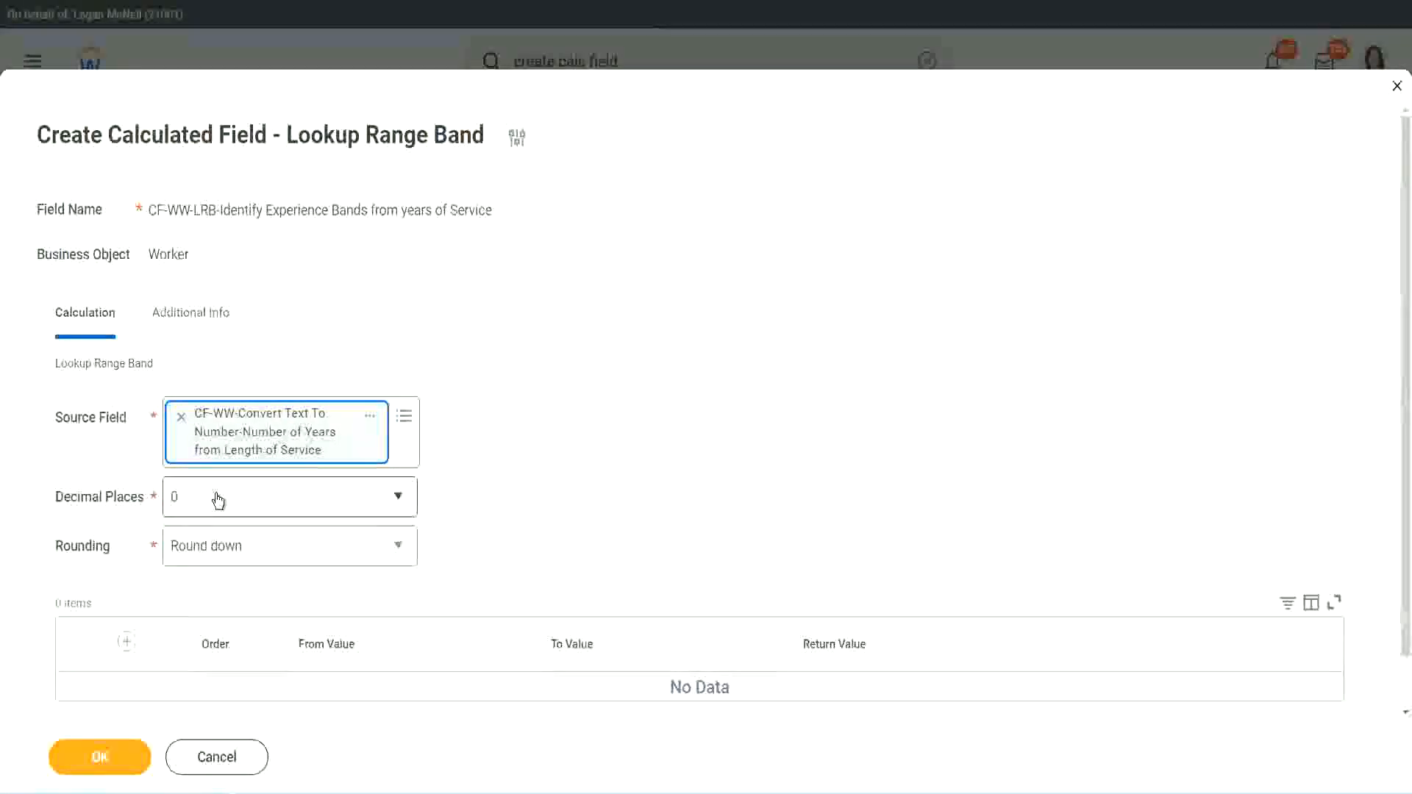
Set the rounding method to Round, with decimal places at 0.
click(276, 505)
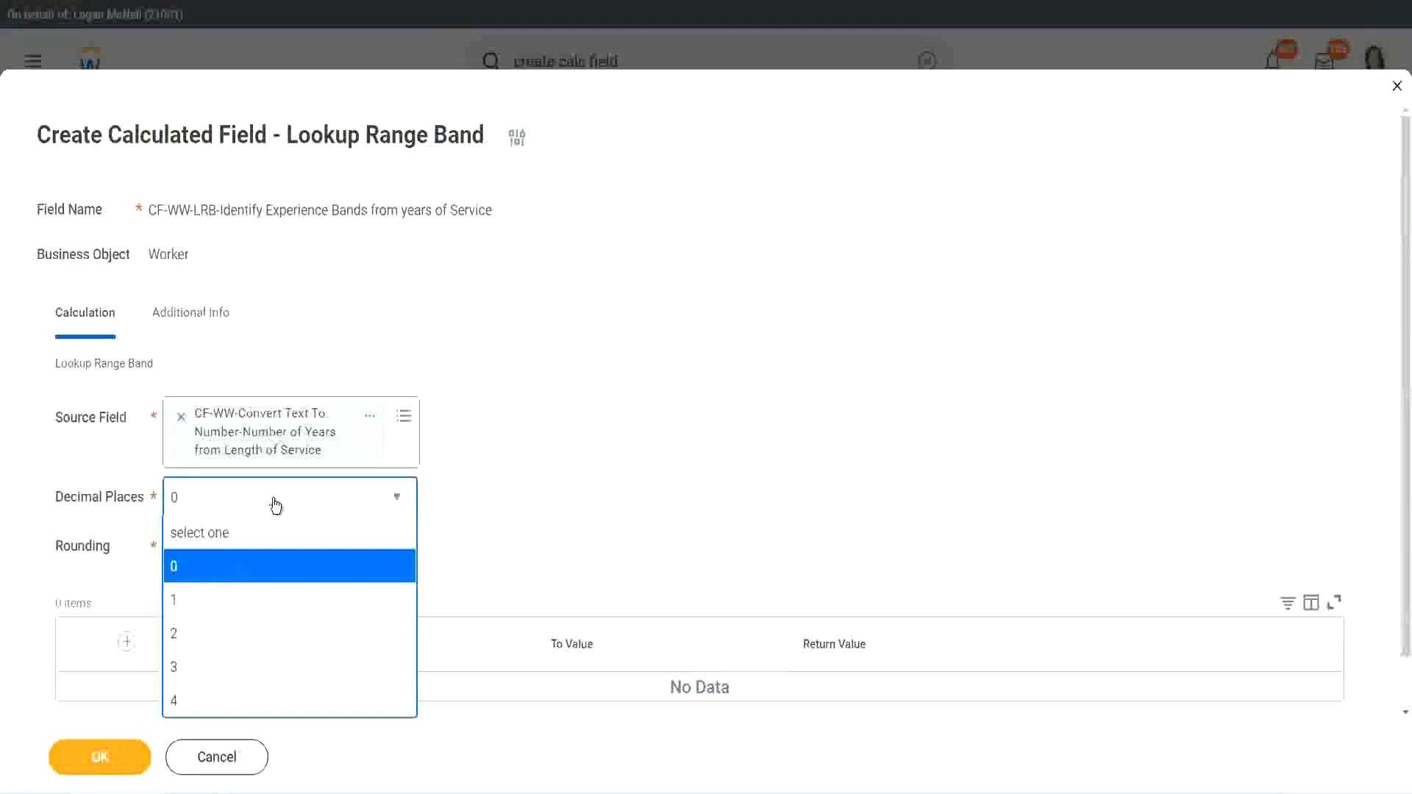
click(550, 483)
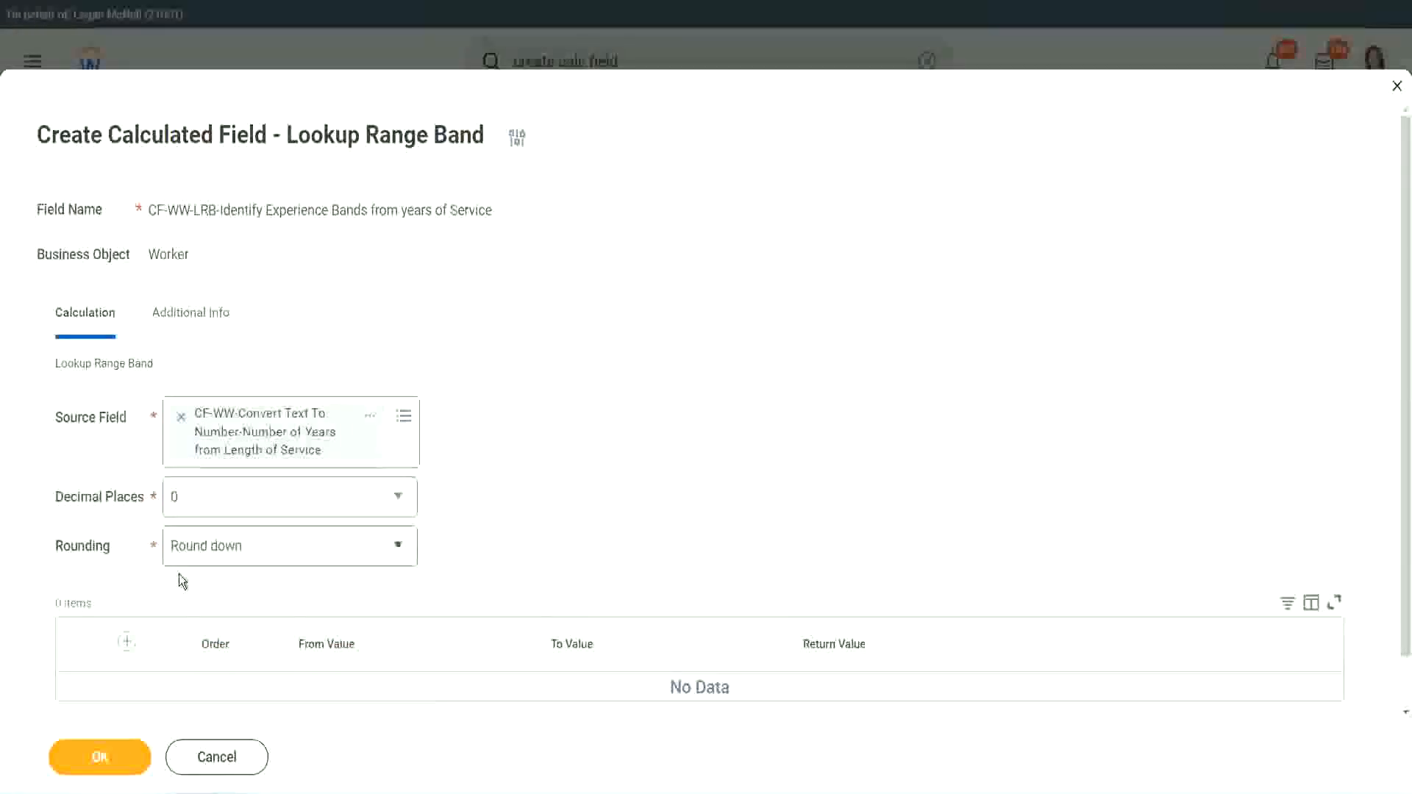
click(226, 548)
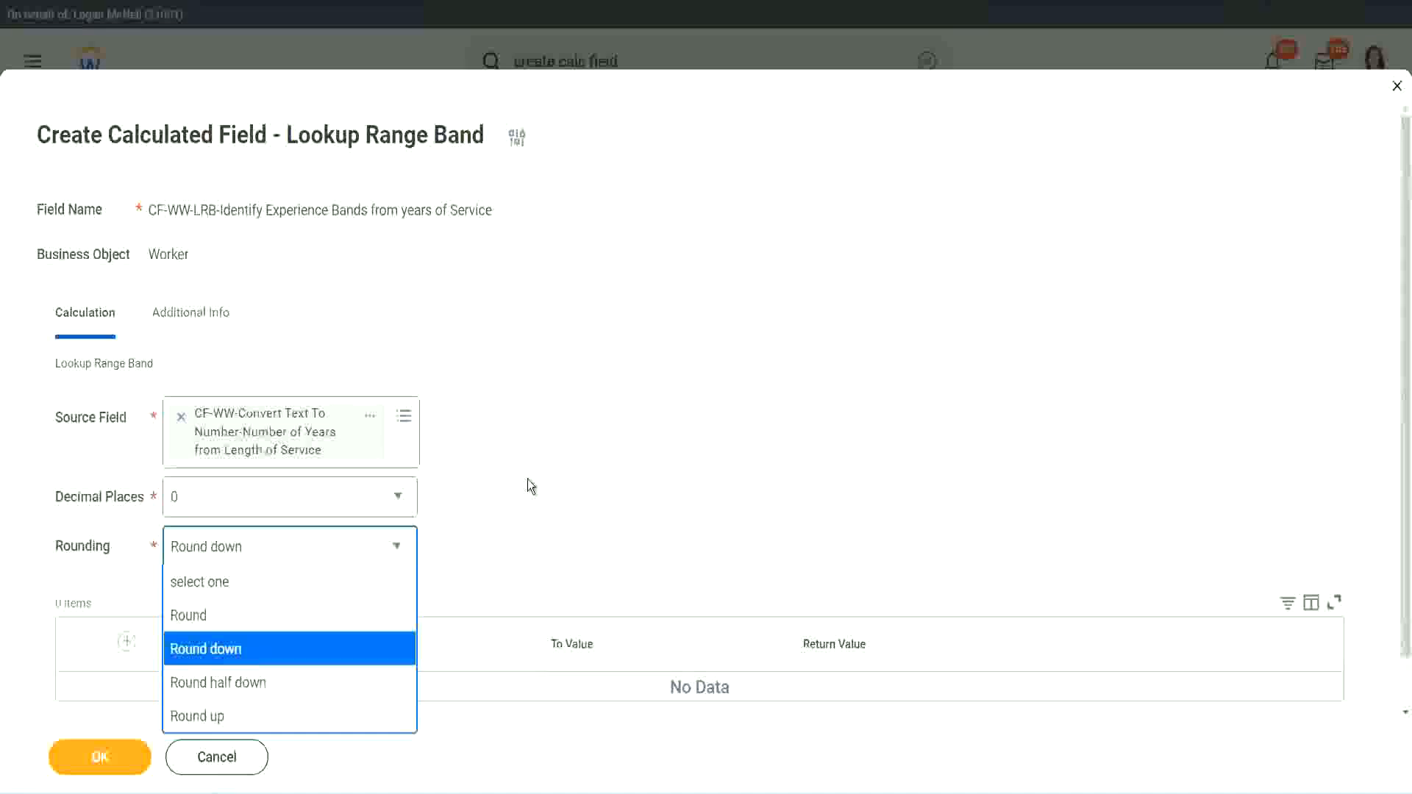
click(496, 541)
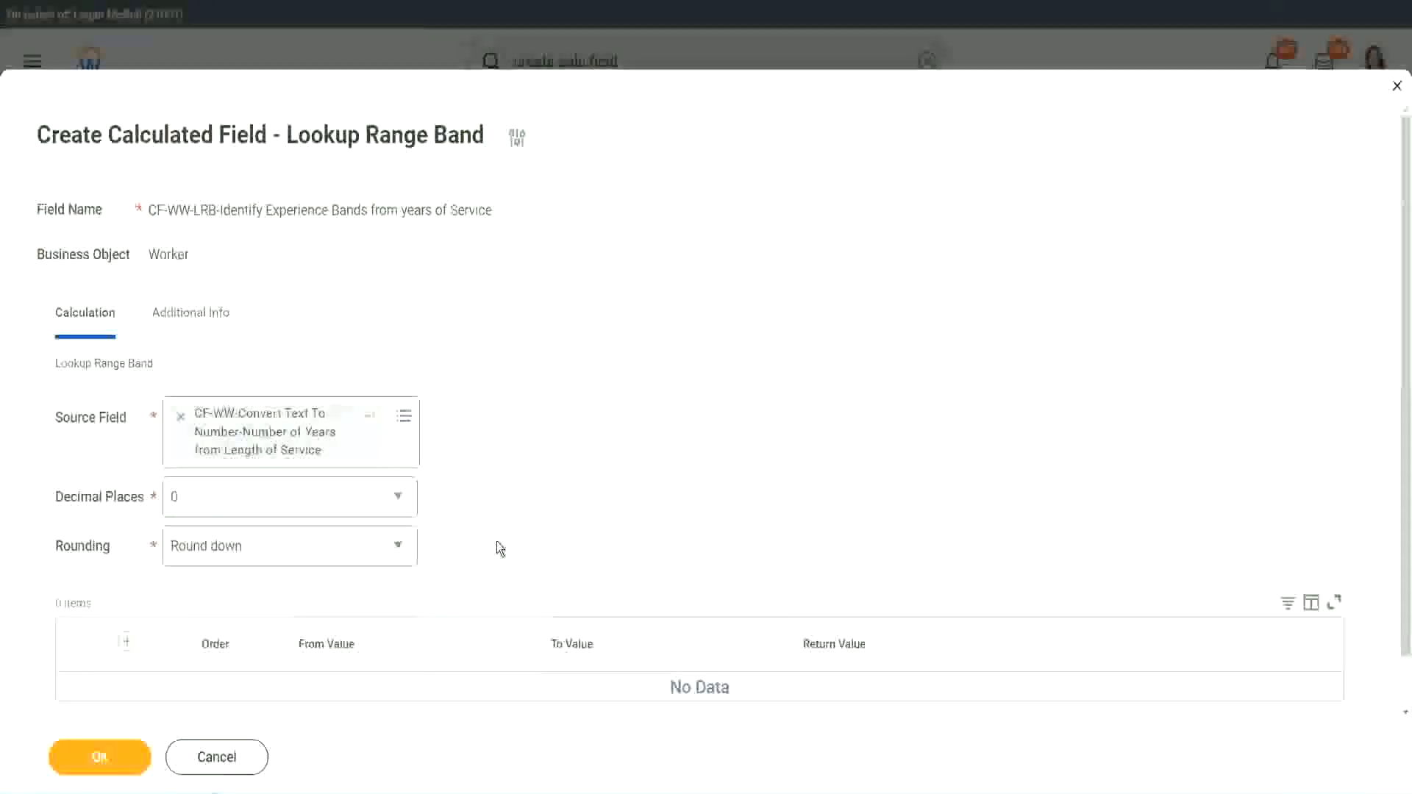
click(243, 554)
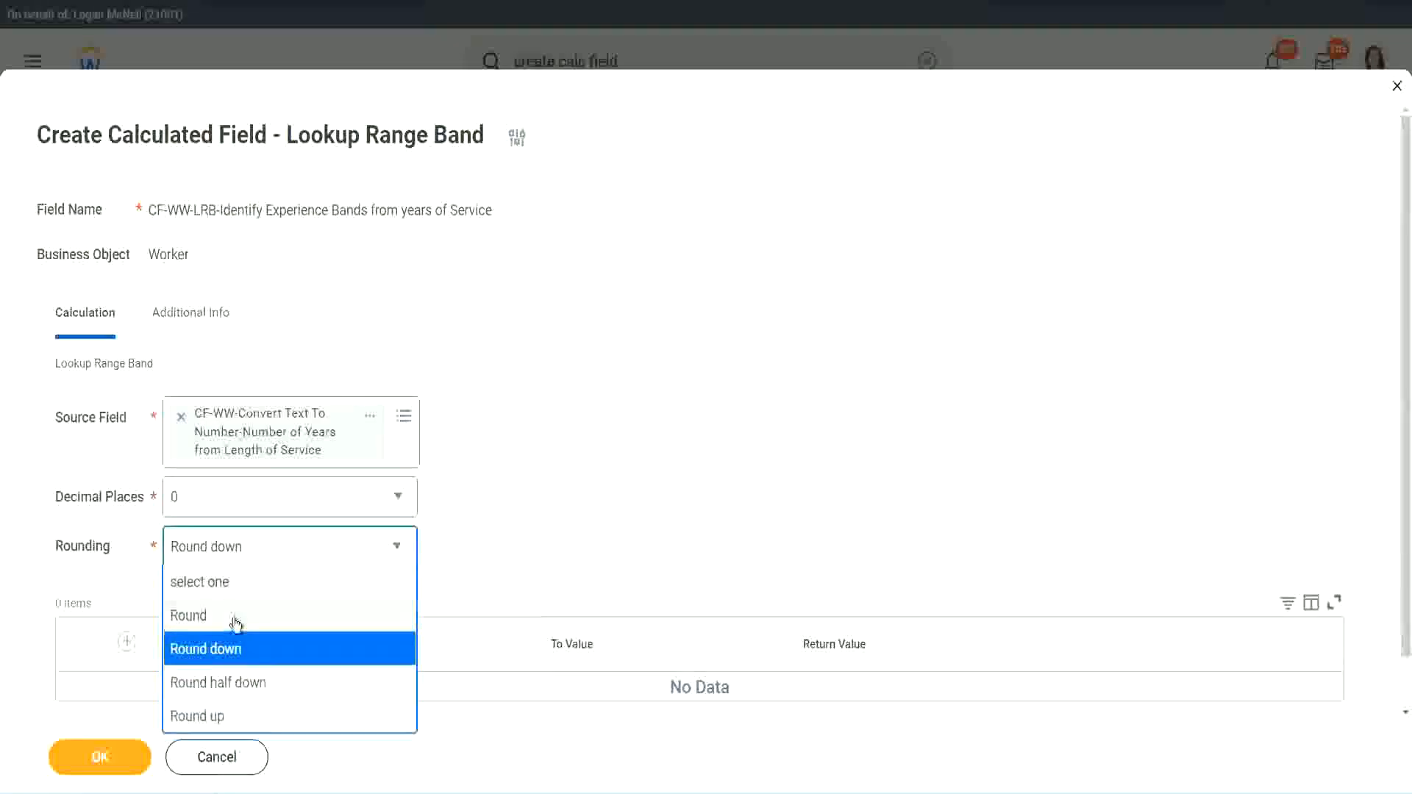
click(236, 621)
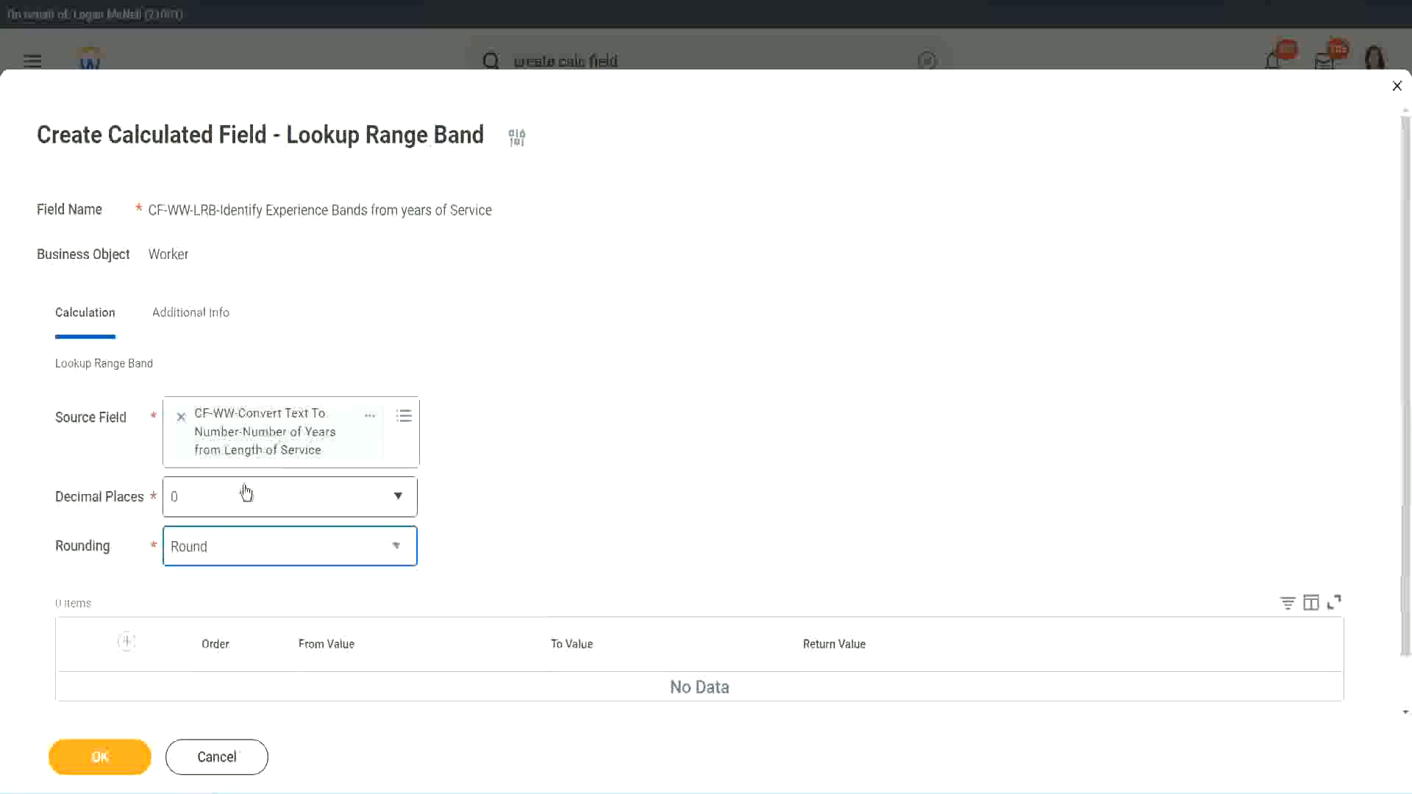
Add a band row from 0 to 7 returning Amateur.
click(129, 642)
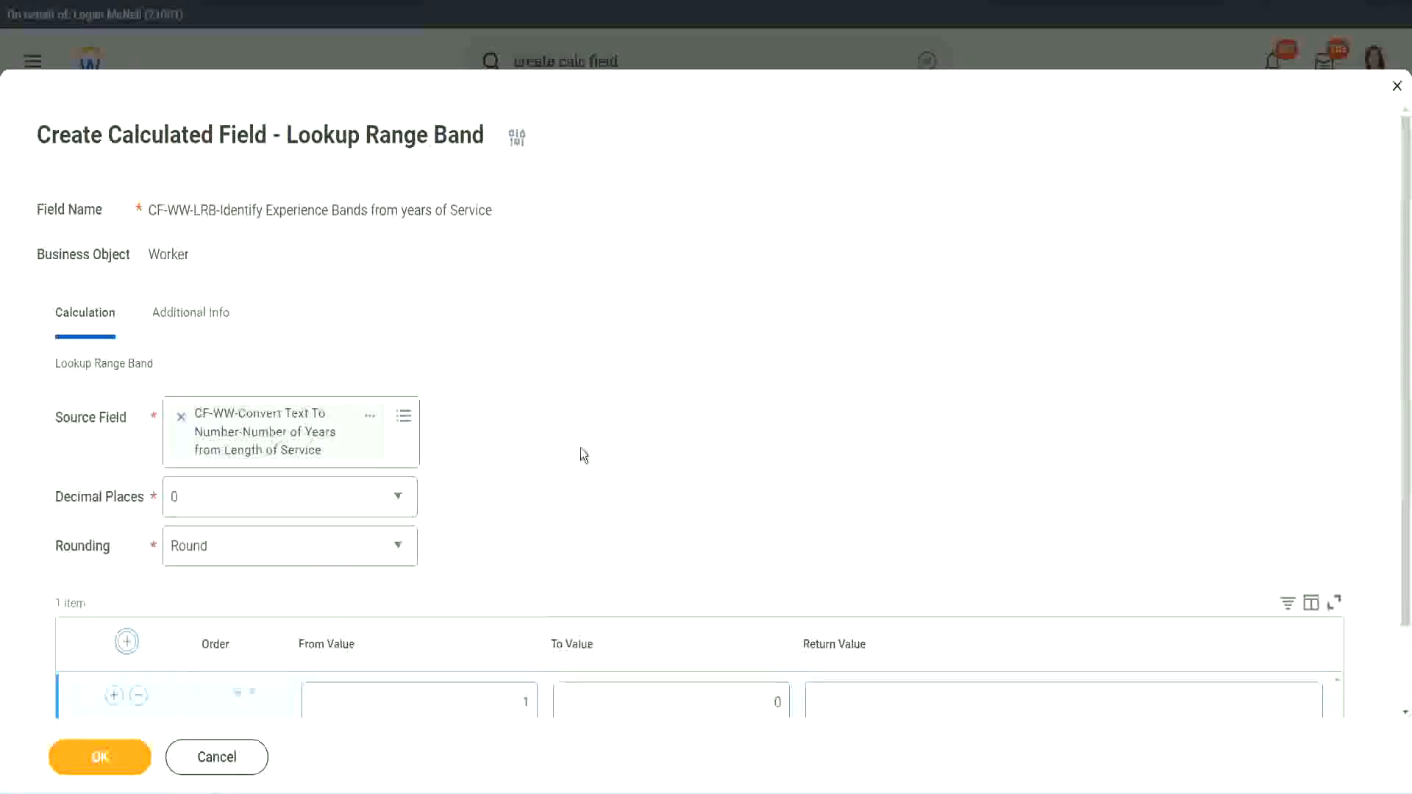
scroll(581, 448, down, 2)
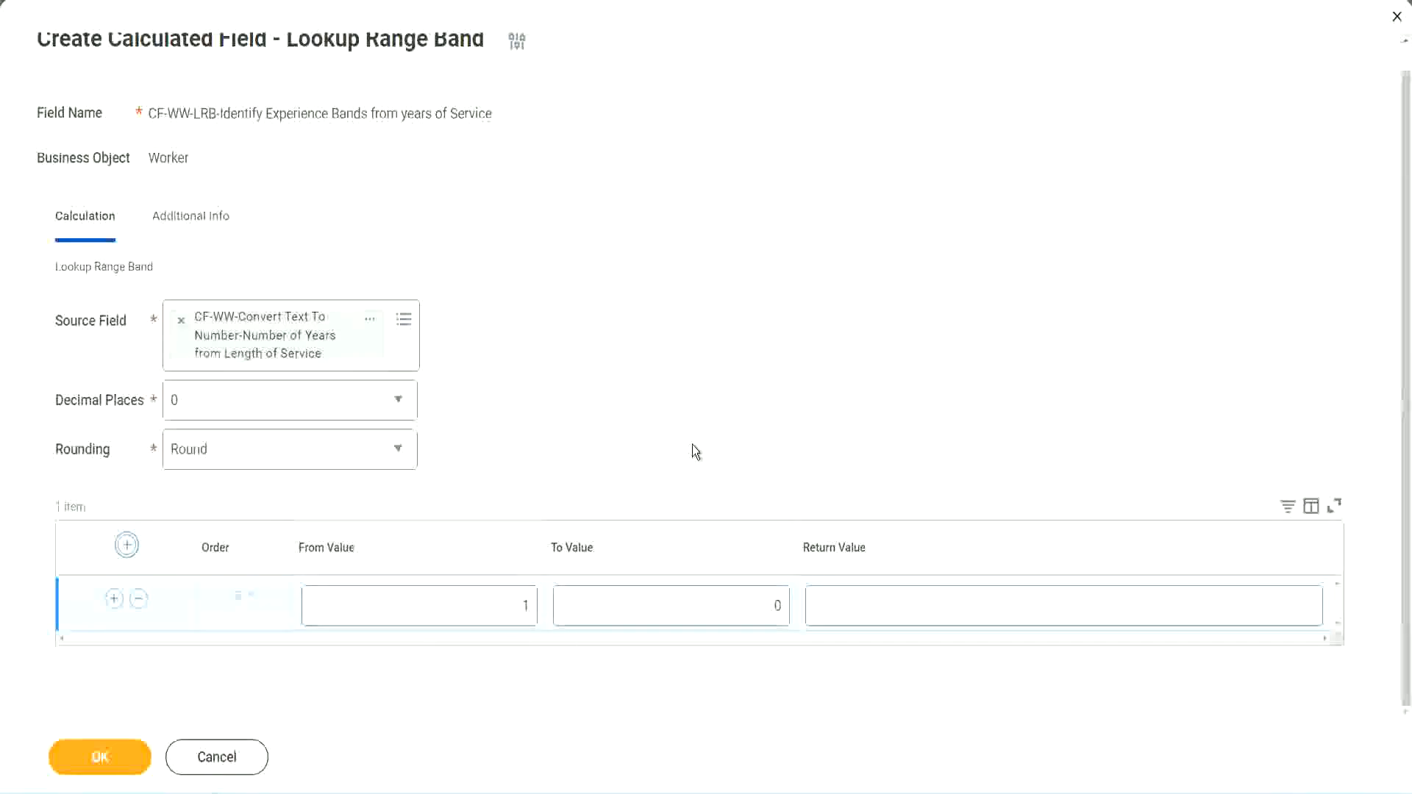
click(515, 611)
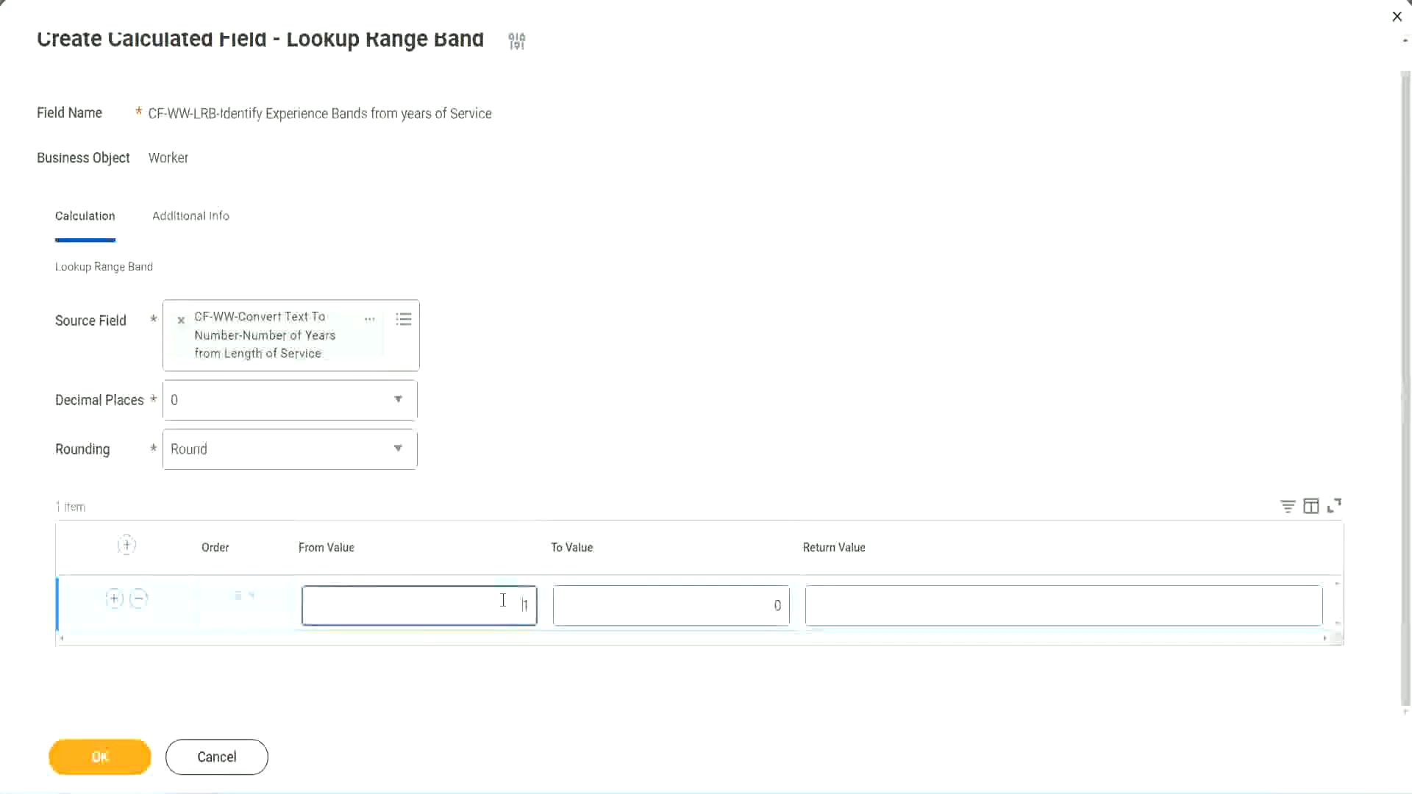
text(0)
key(Tab)
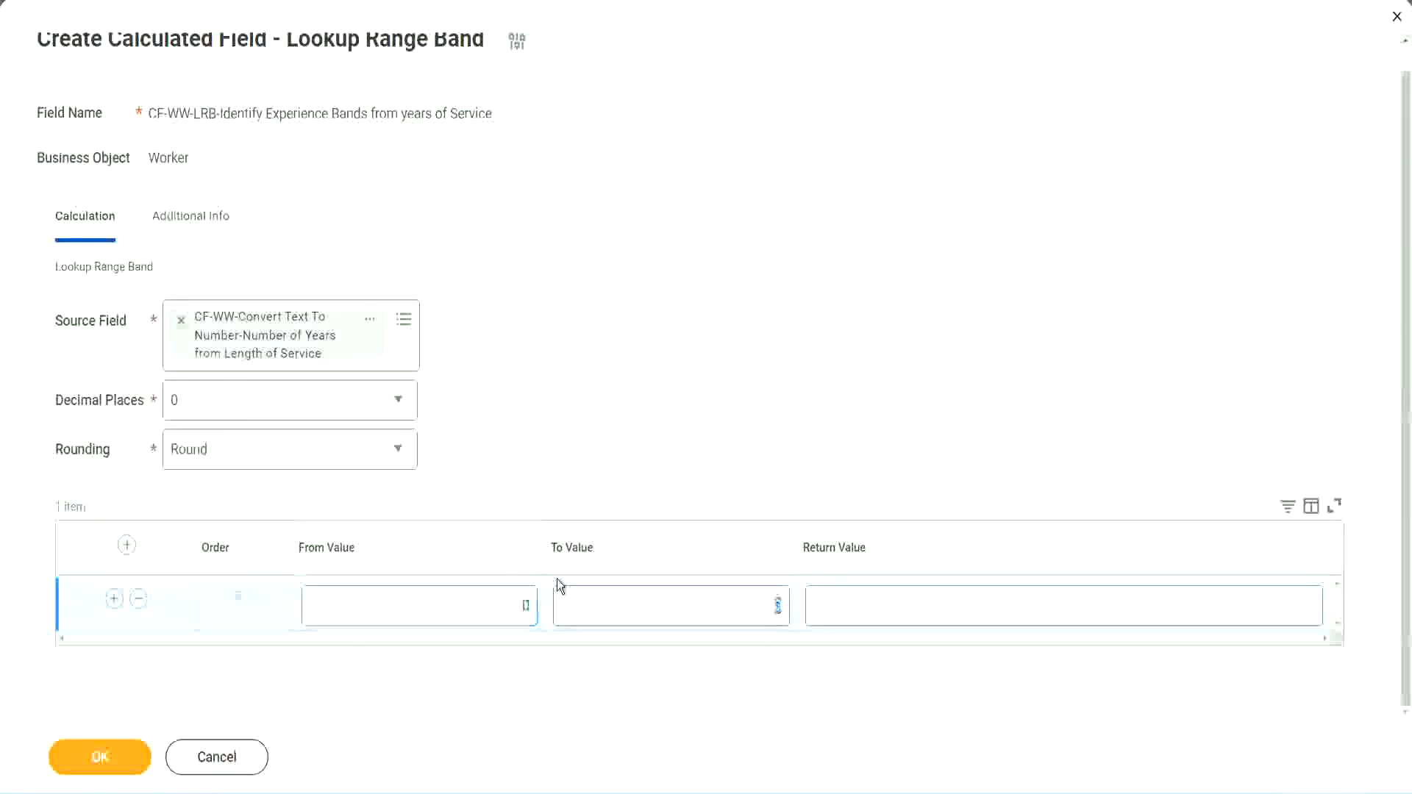
text(7)
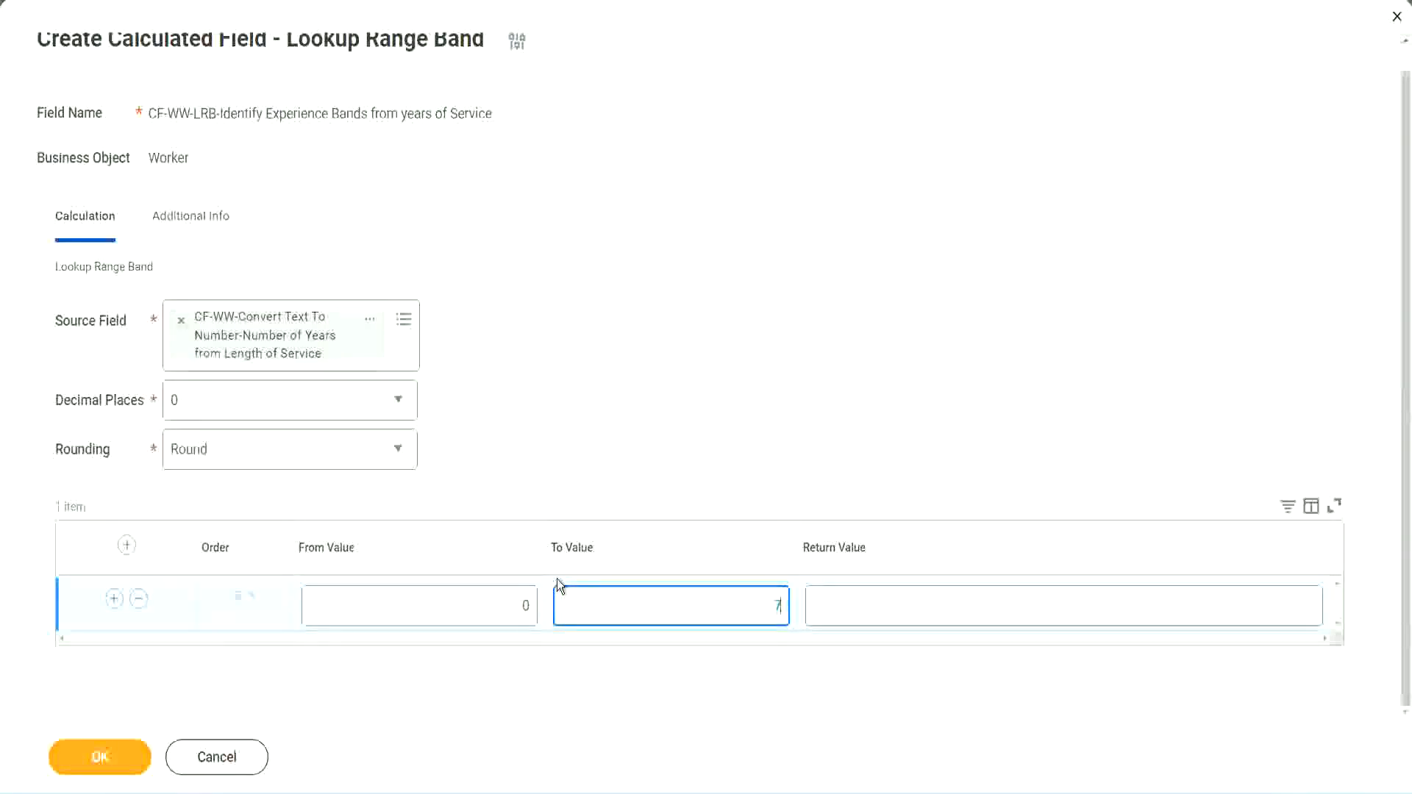
key(Tab)
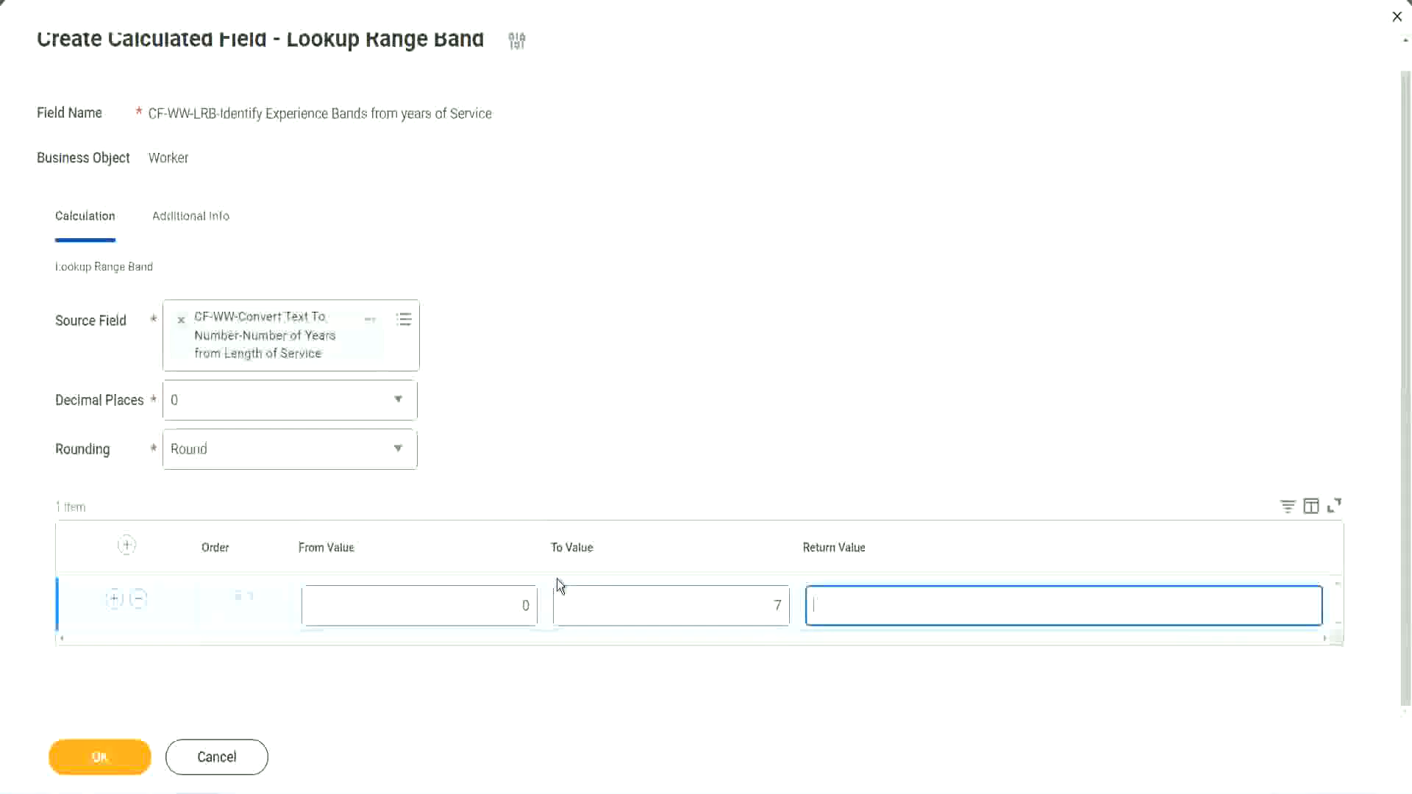
text(Amateur)
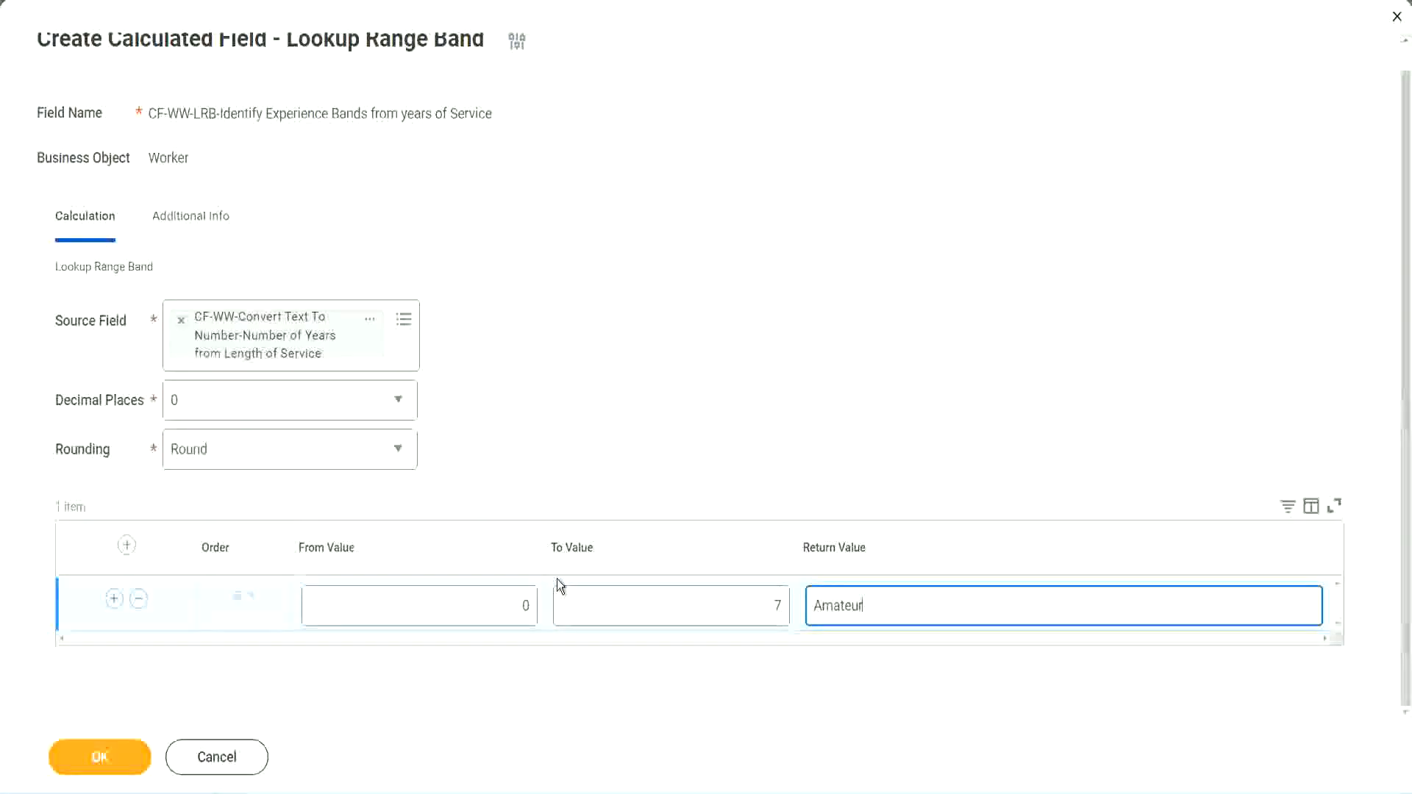
click(488, 604)
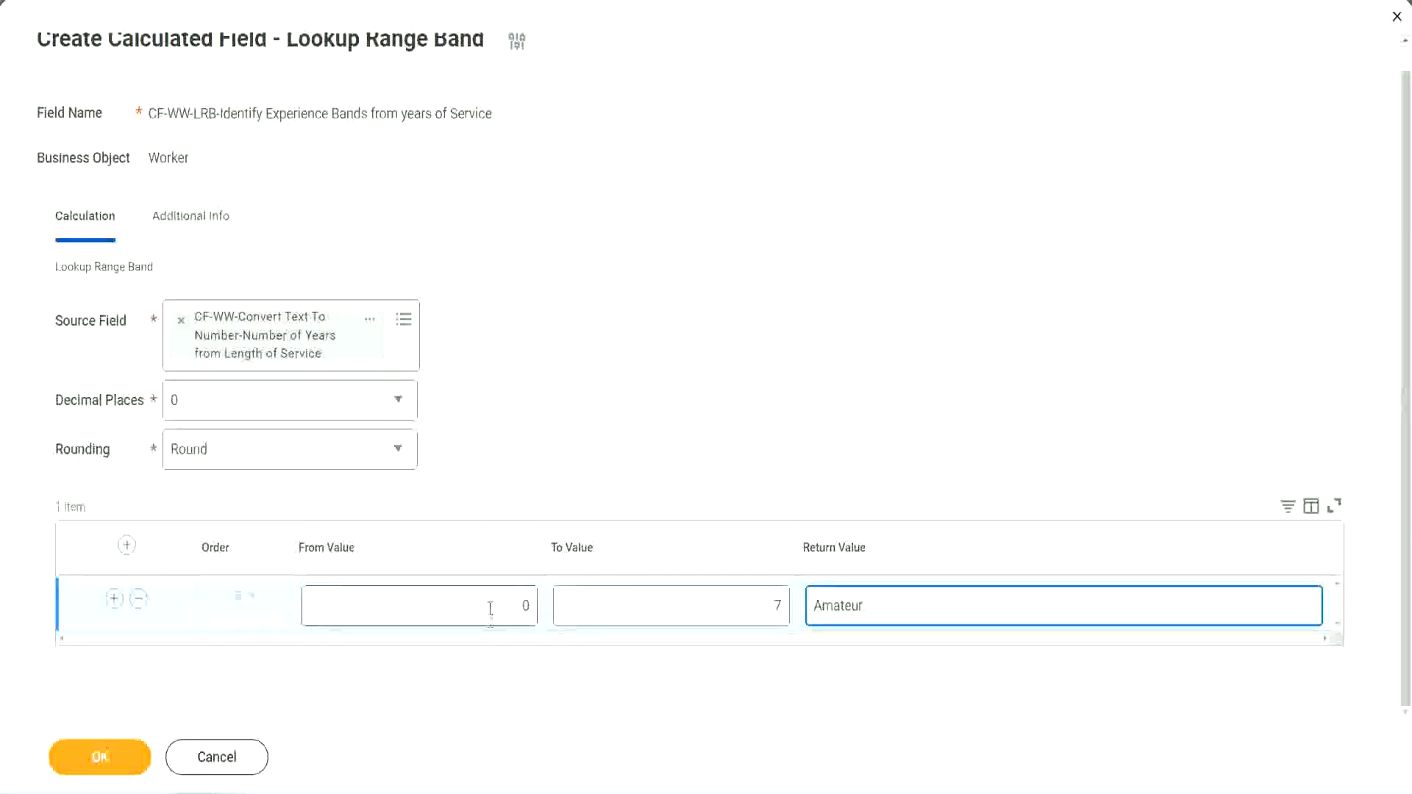
Add a second band row from 8 to 15 returning Experienced.
click(763, 596)
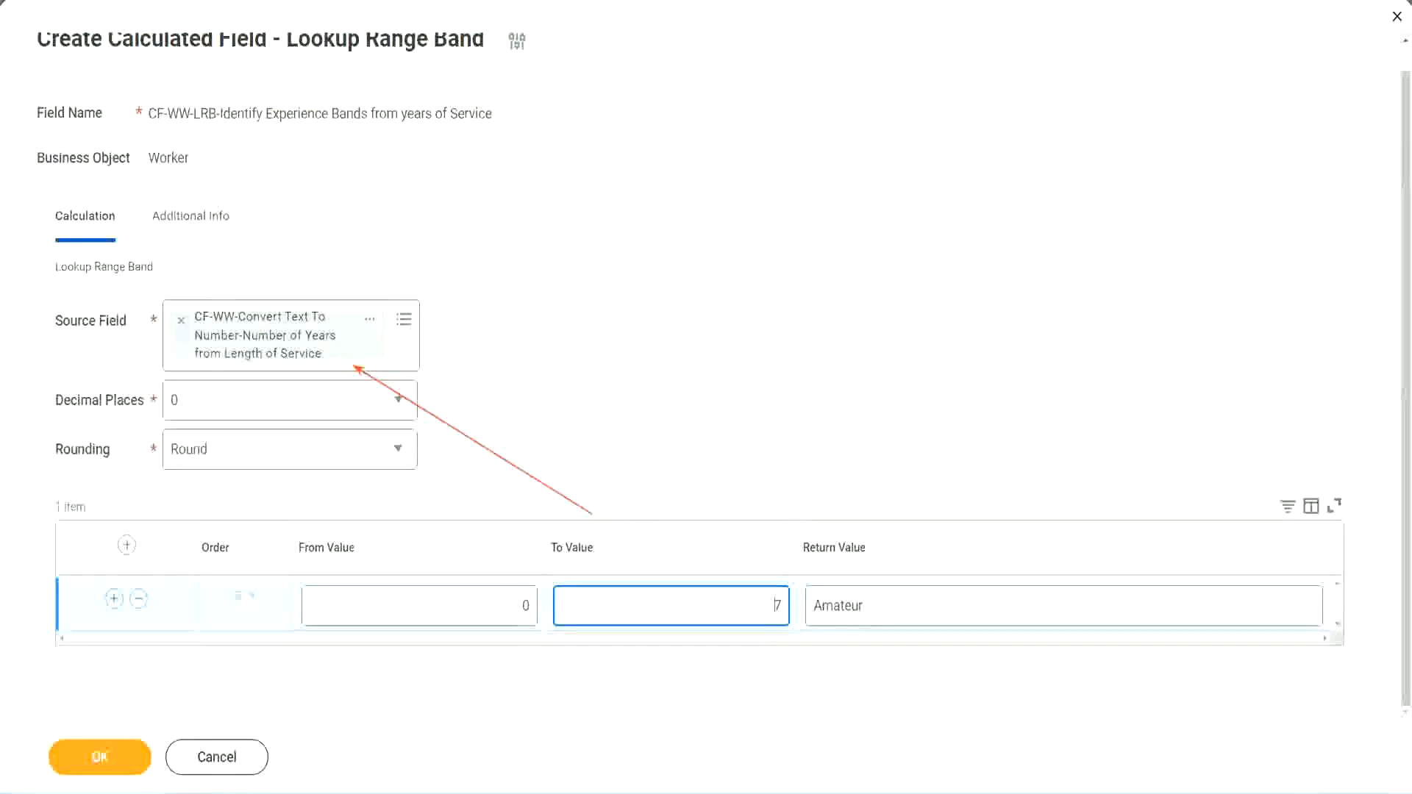
click(114, 598)
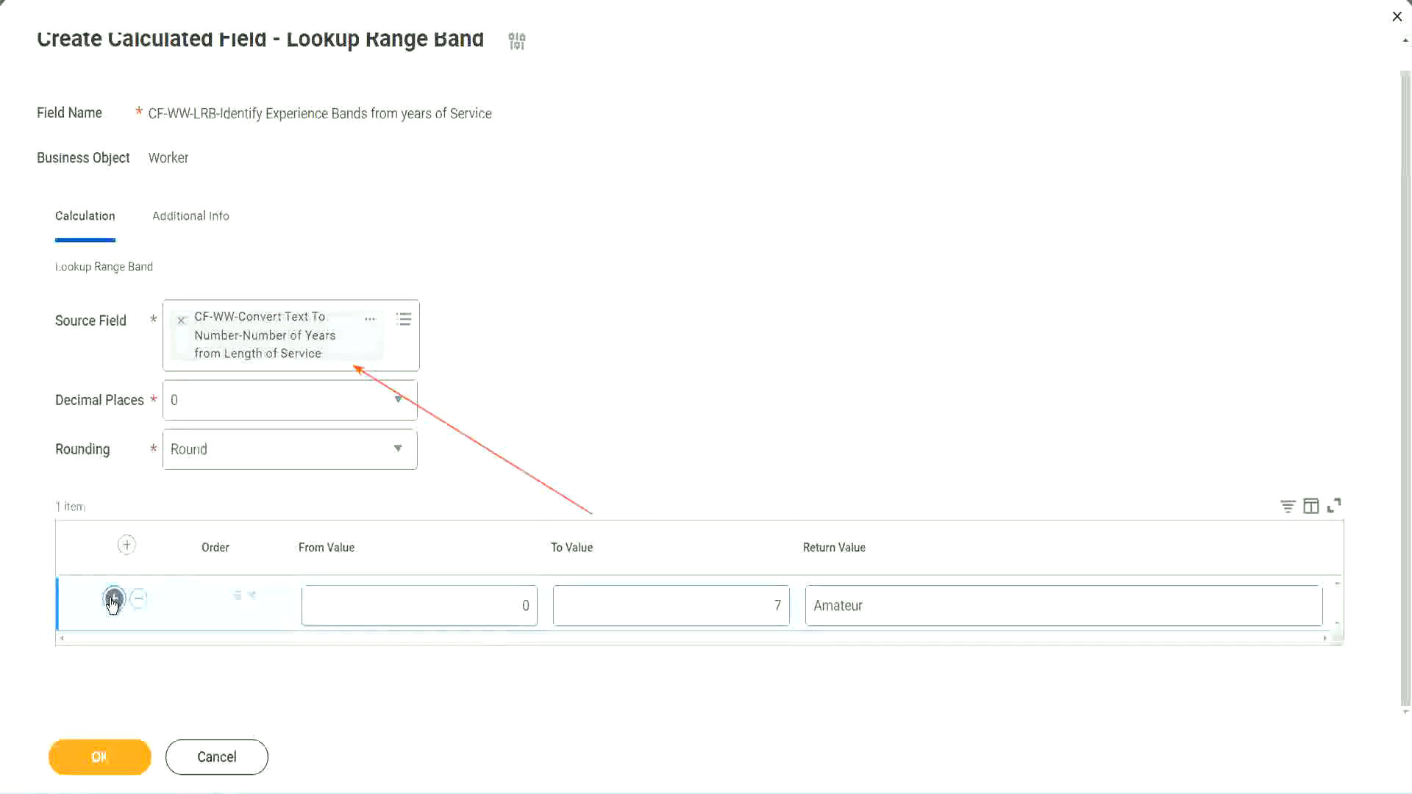
double_click(527, 659)
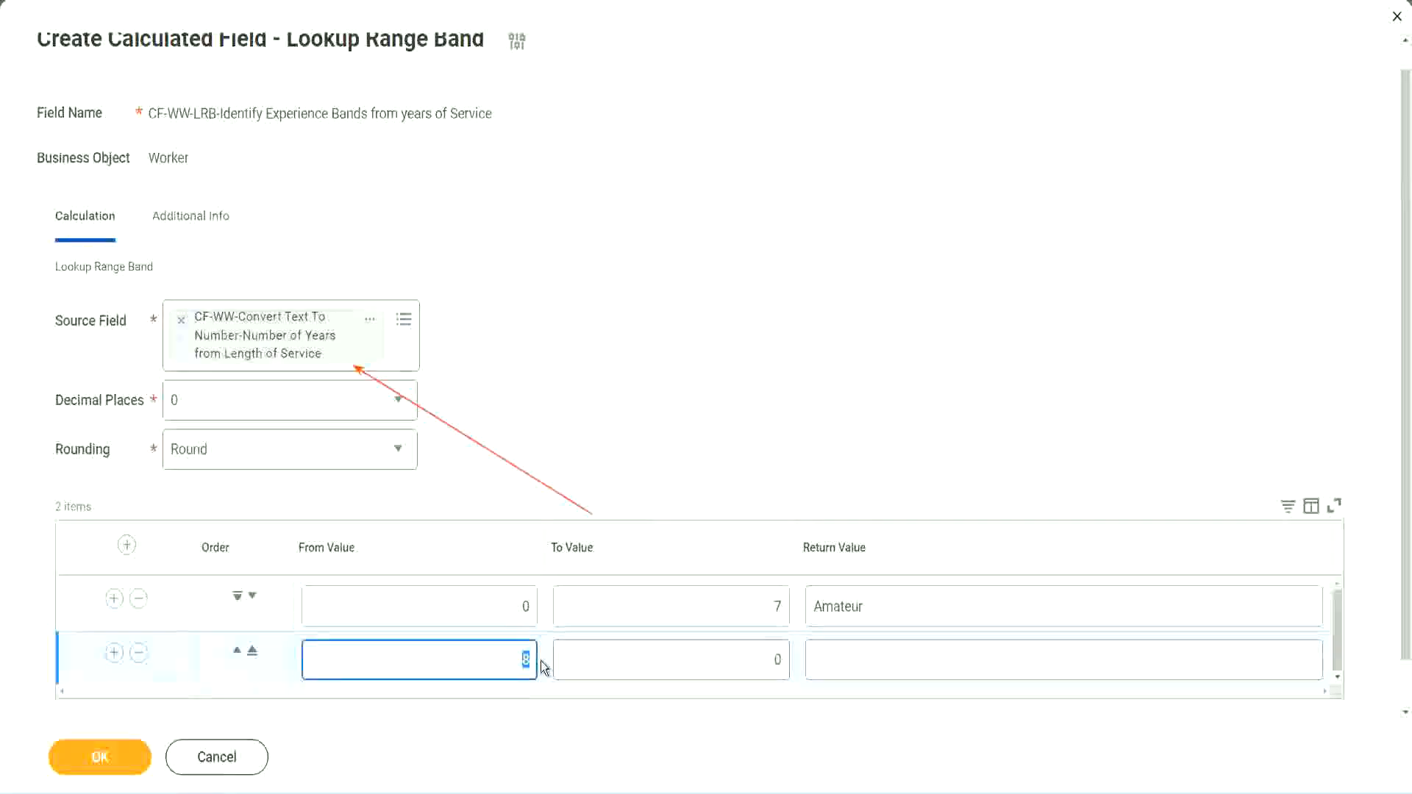
click(507, 613)
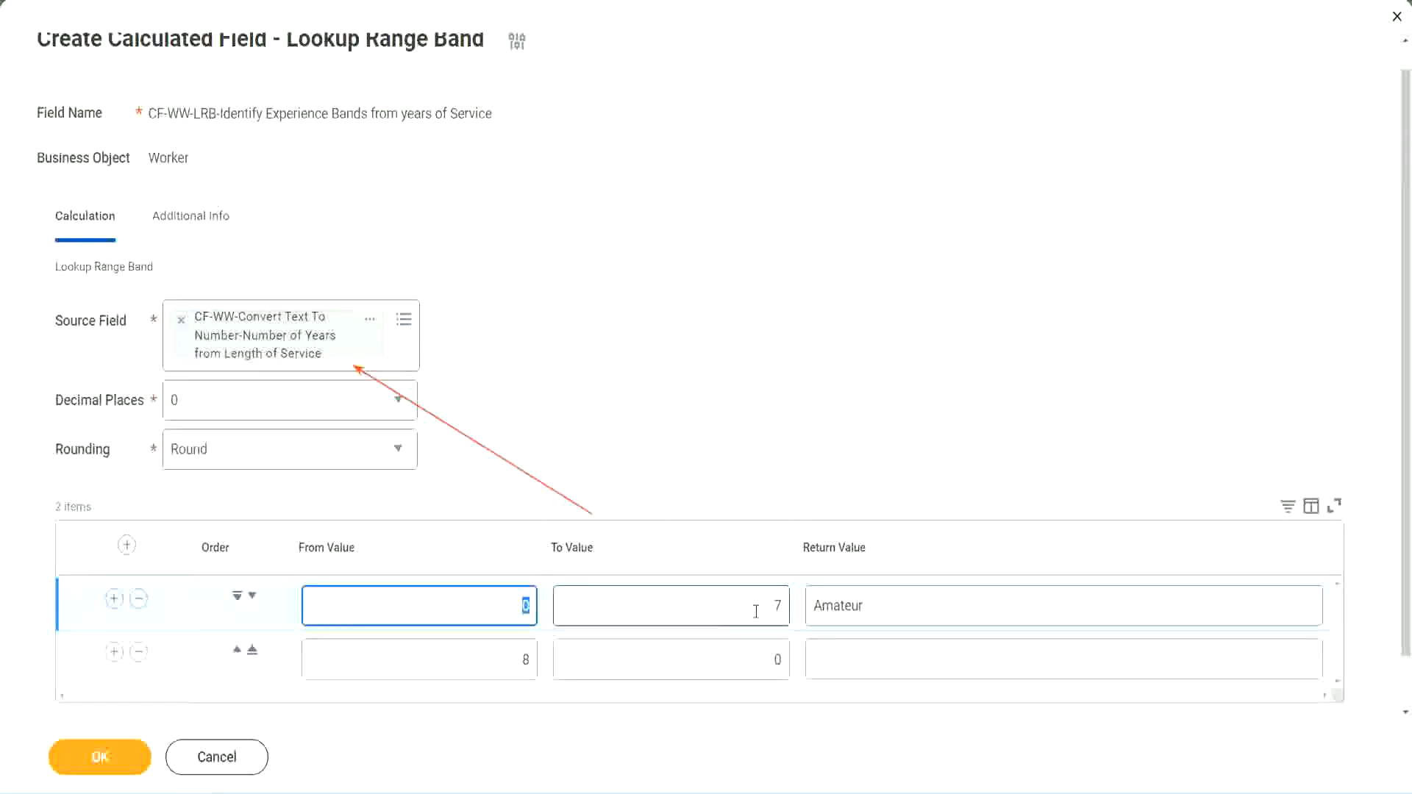
click(771, 606)
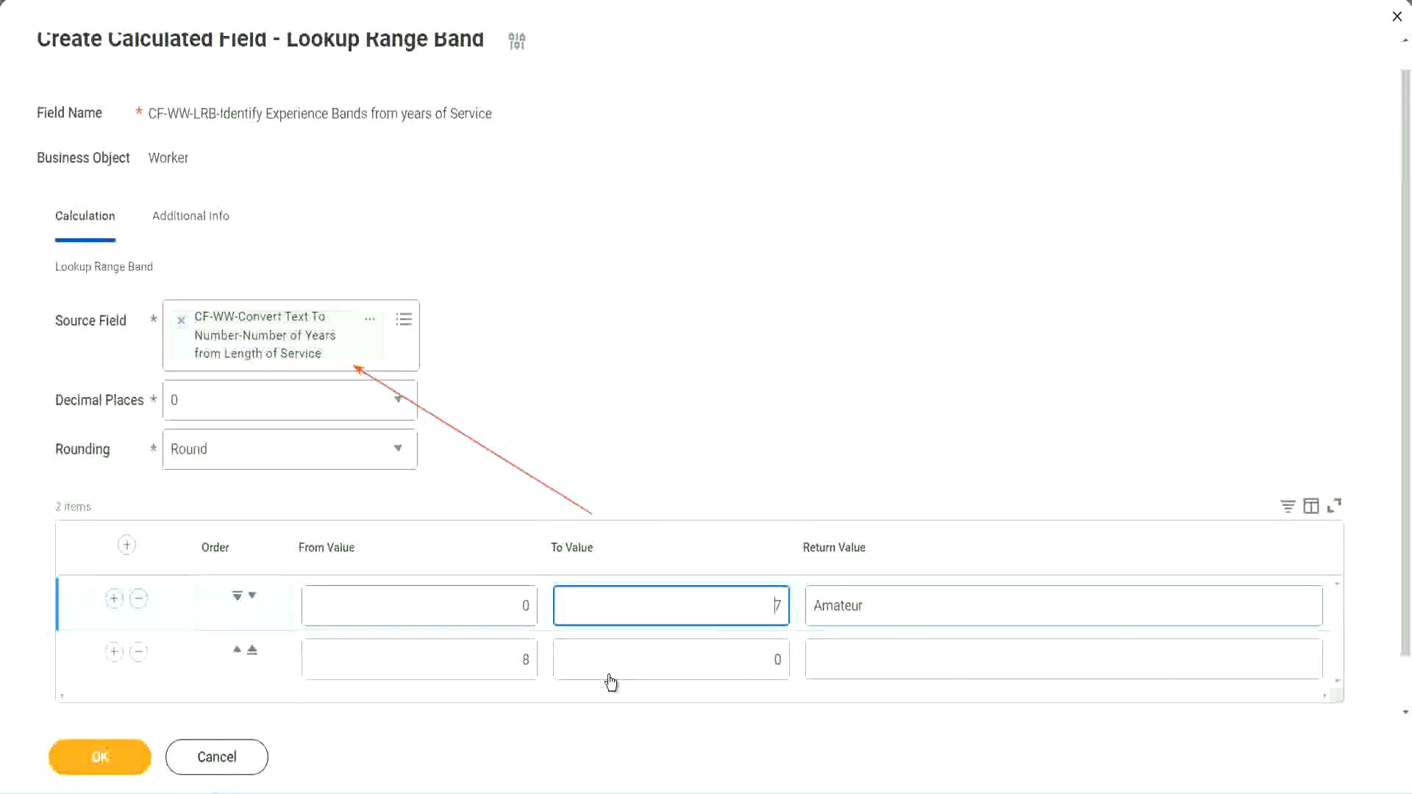
double_click(519, 659)
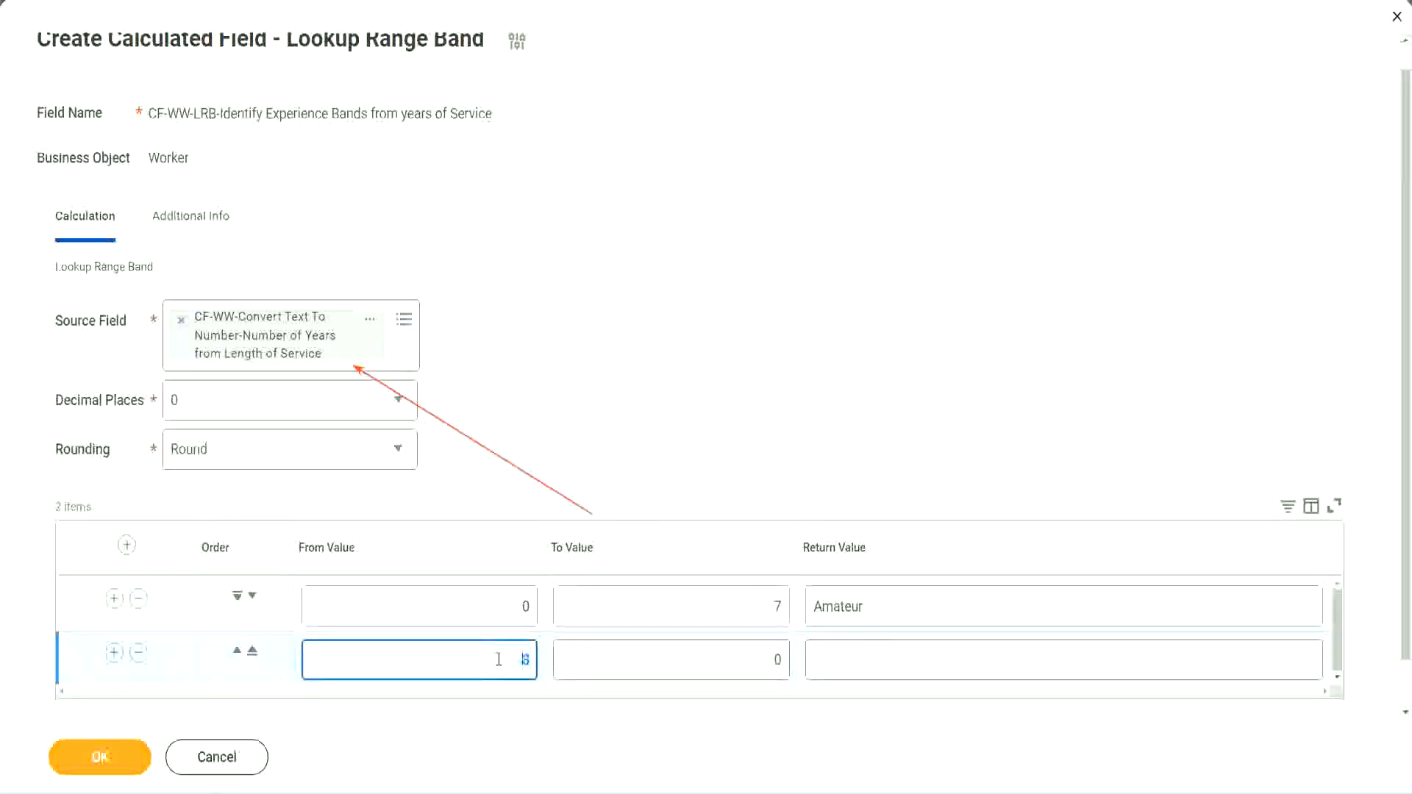
click(498, 659)
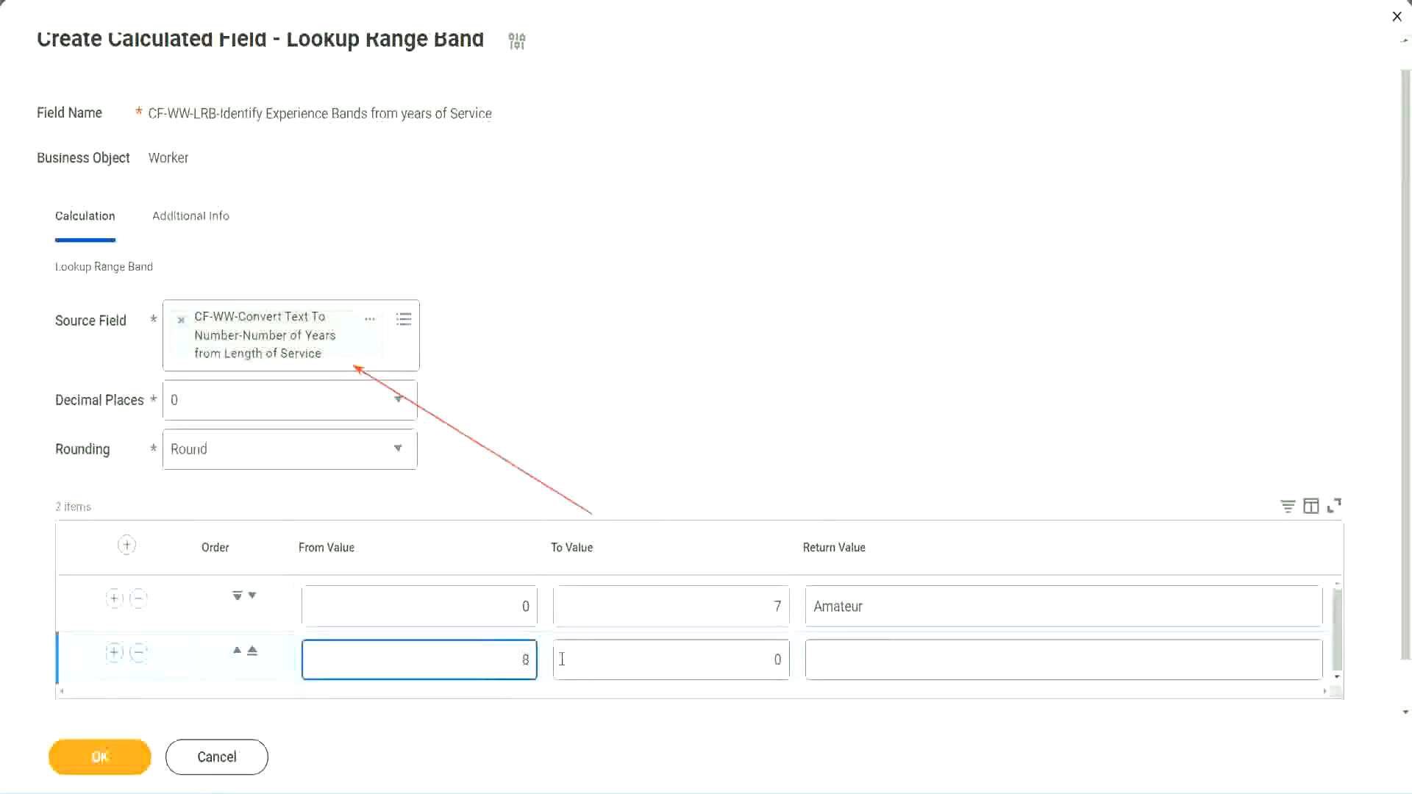
click(765, 660)
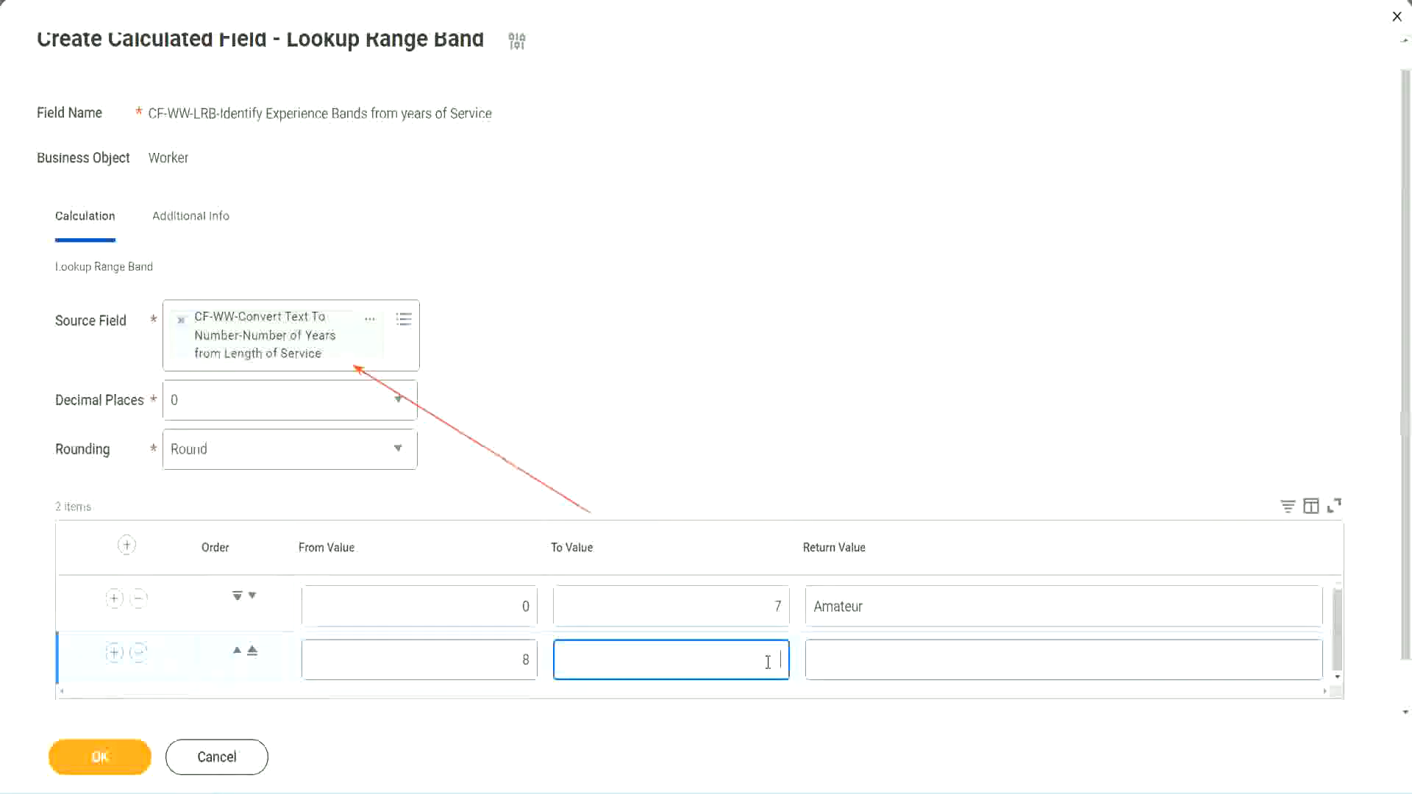
text(15)
click(871, 657)
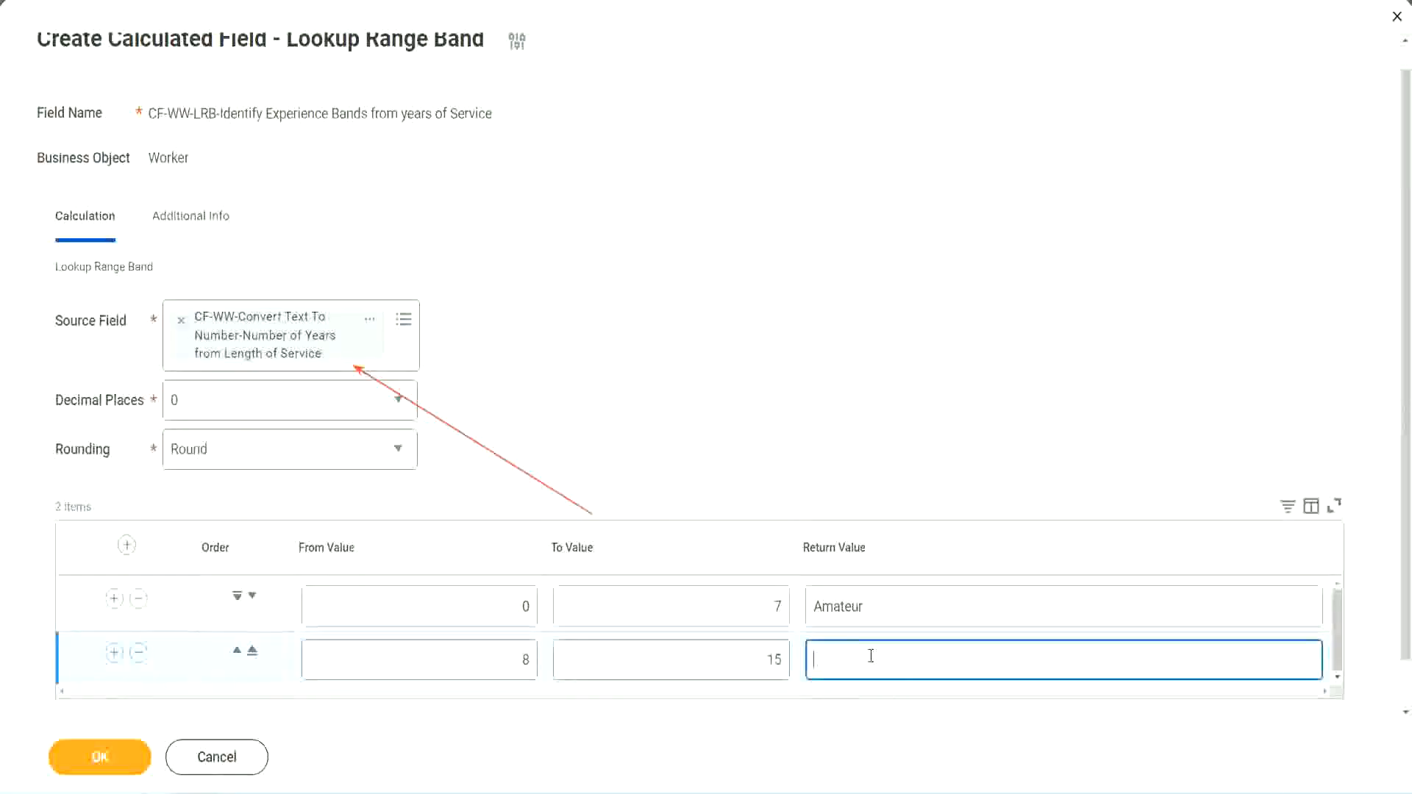
text(Experienced)
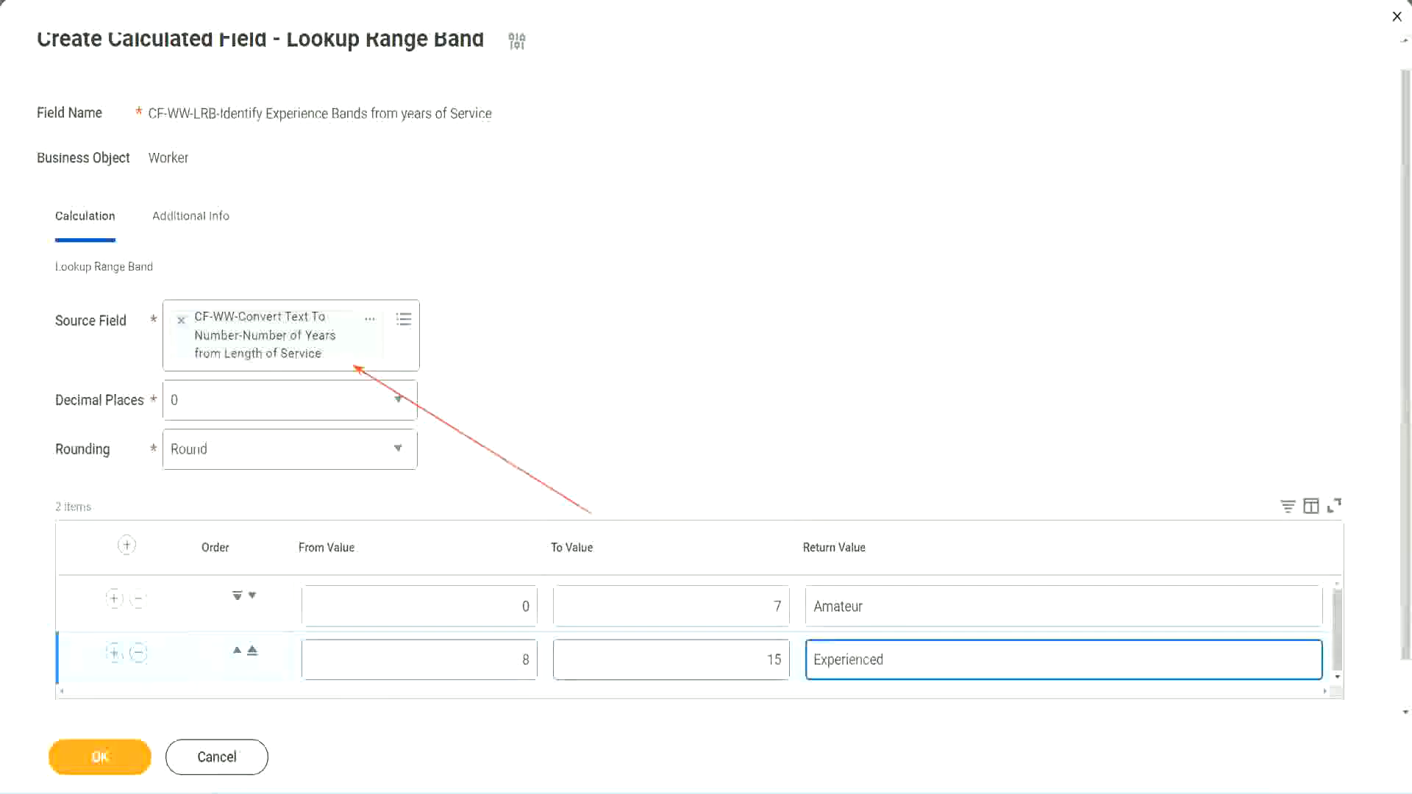
Add a third band row from 16 to 30 returning Senior.
click(114, 653)
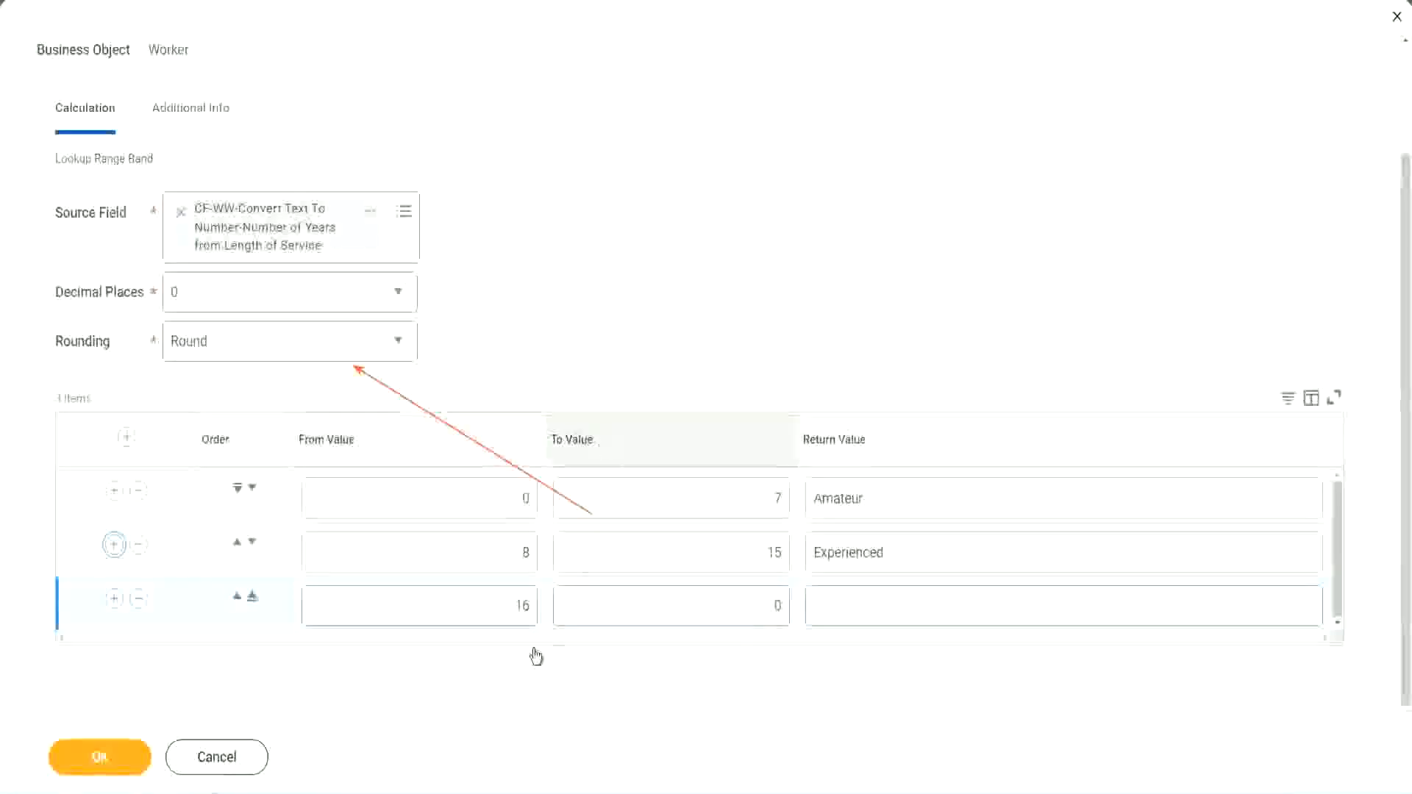
click(489, 612)
click(710, 607)
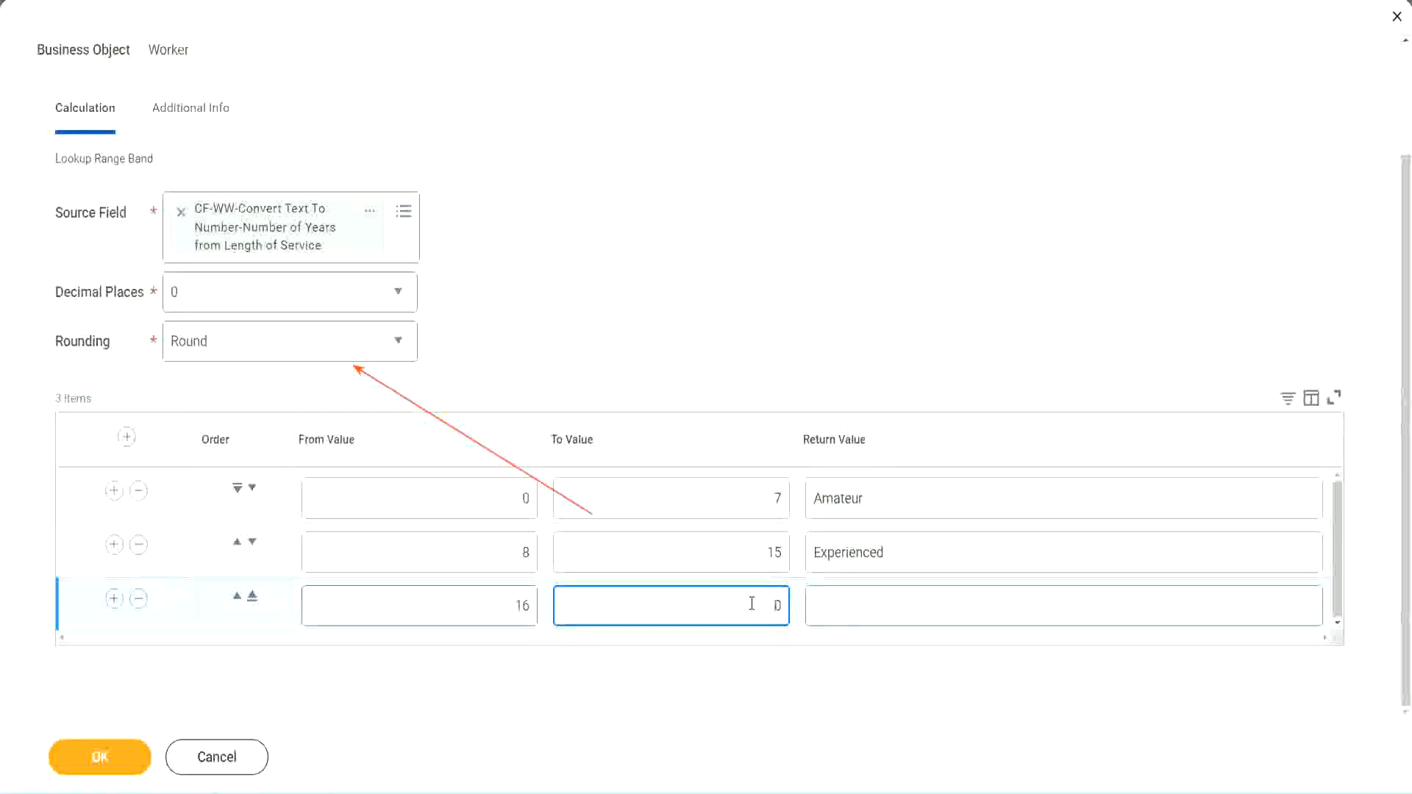
text(3)
key(Tab)
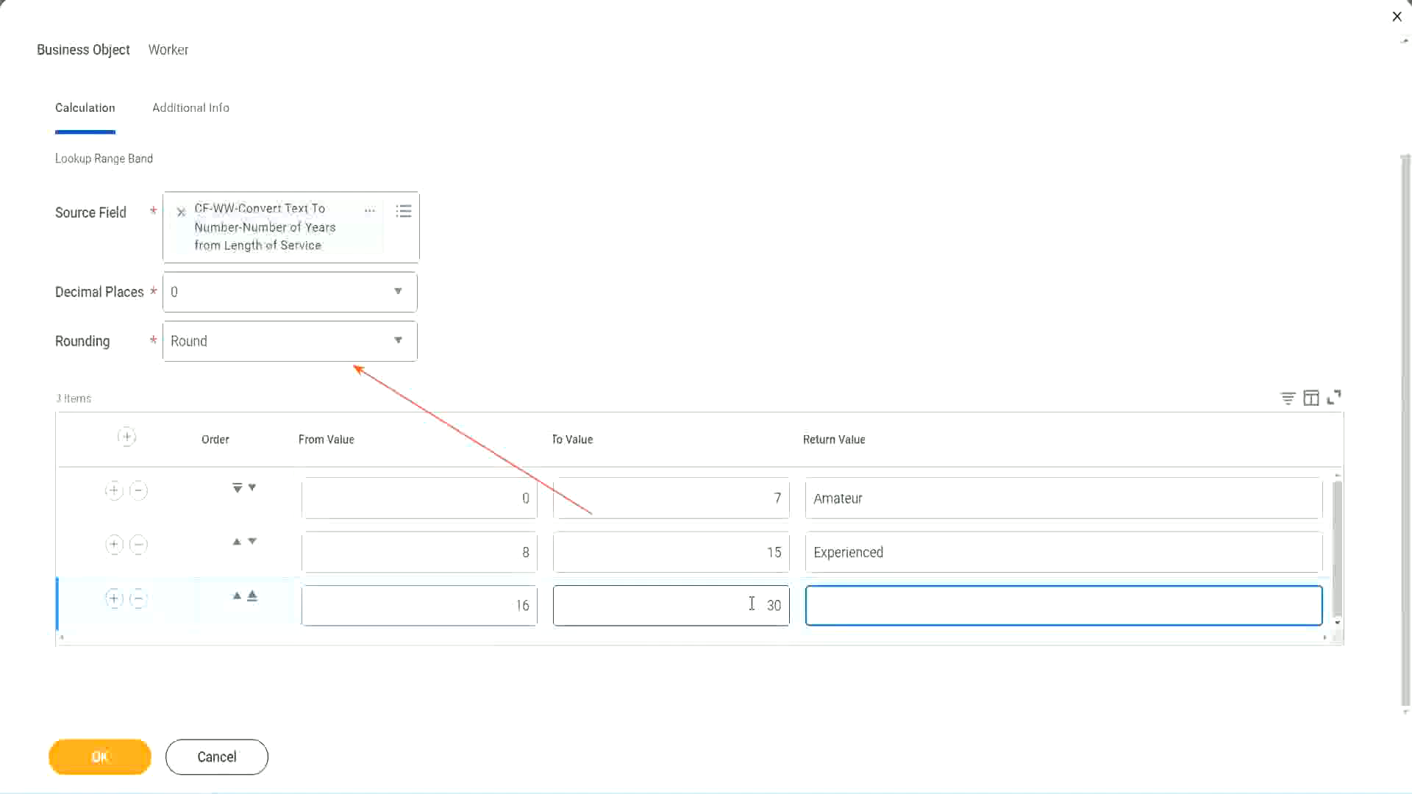
text(L)
key(BackSpace)
text(Senior)
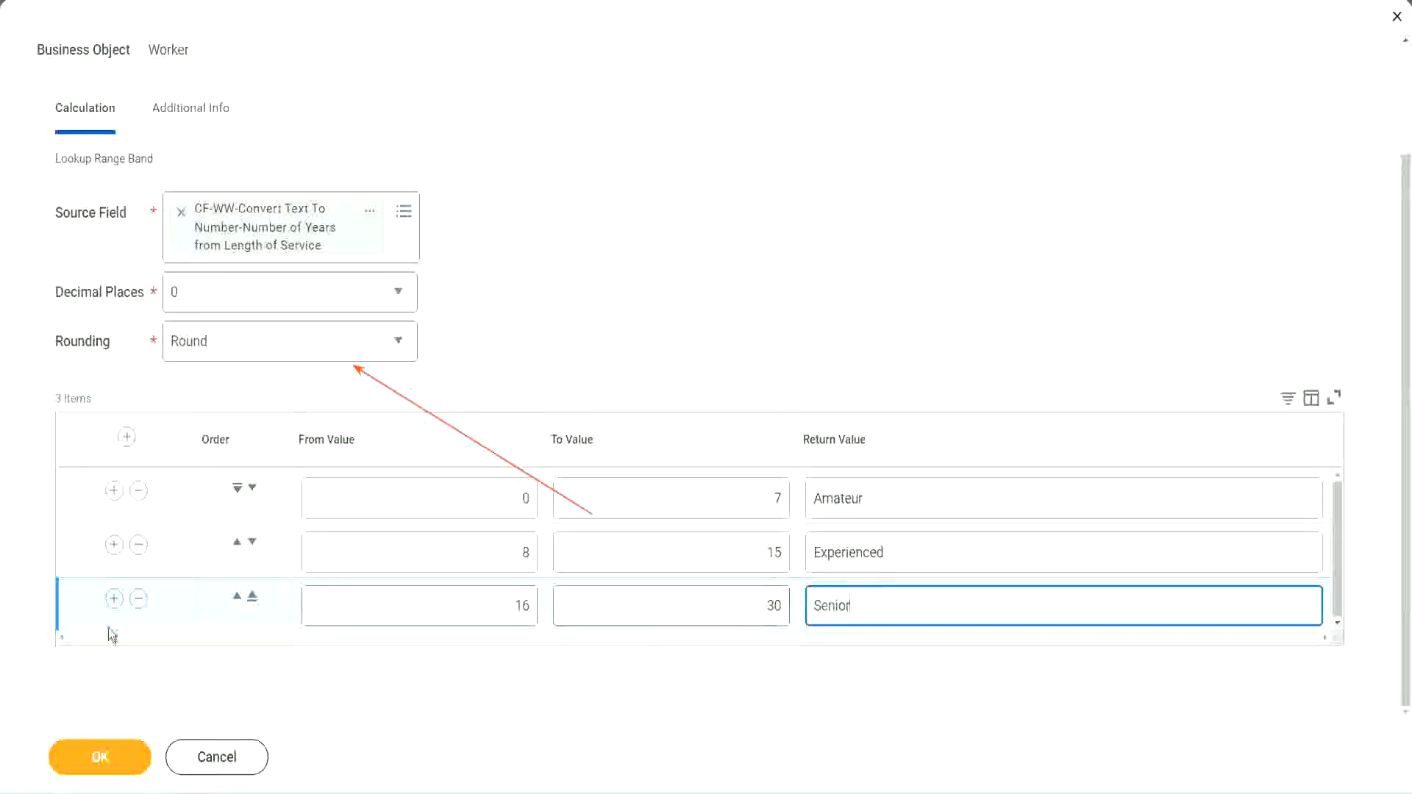
Add a fourth band row from 31 to 1000 returning Legend.
click(113, 598)
scroll(262, 565, down, 1)
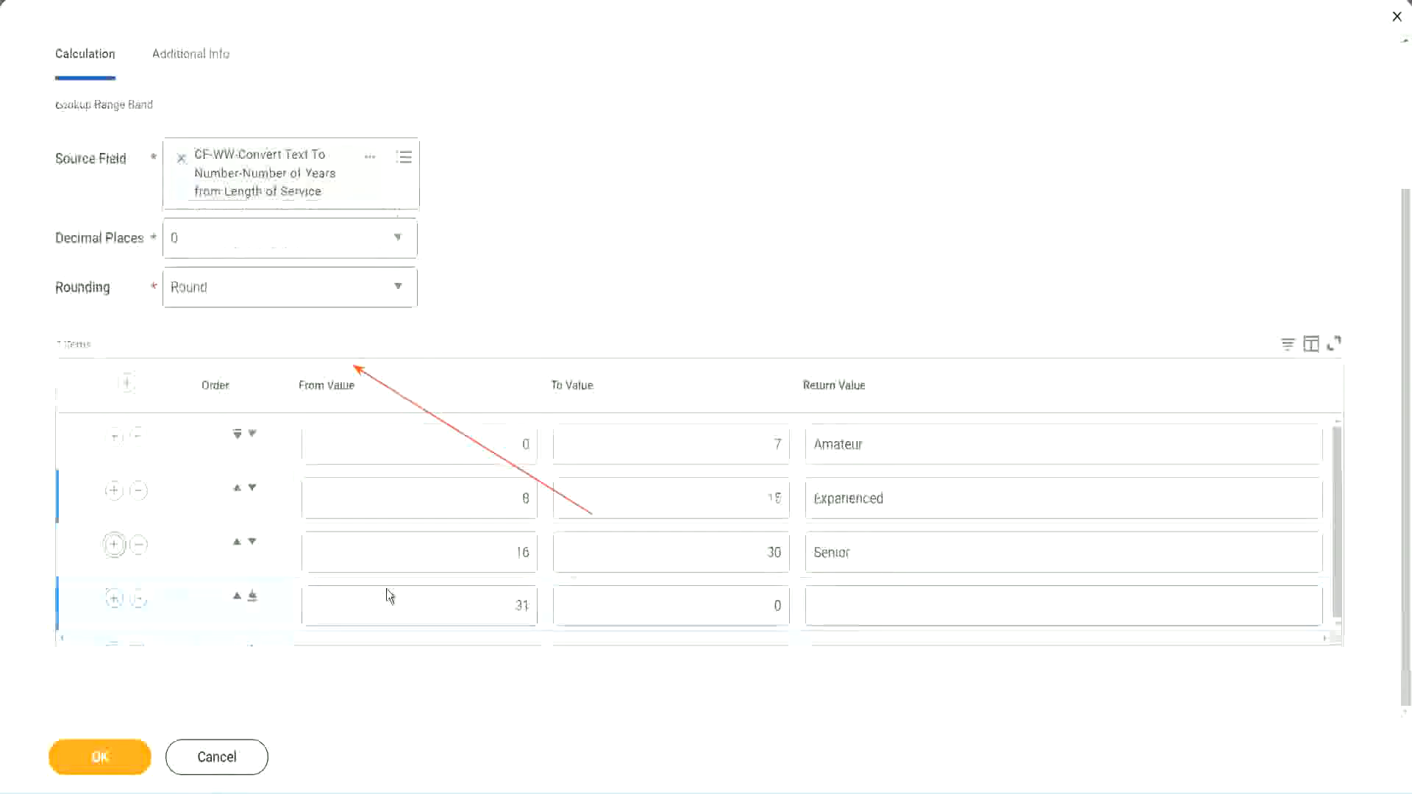
double_click(528, 605)
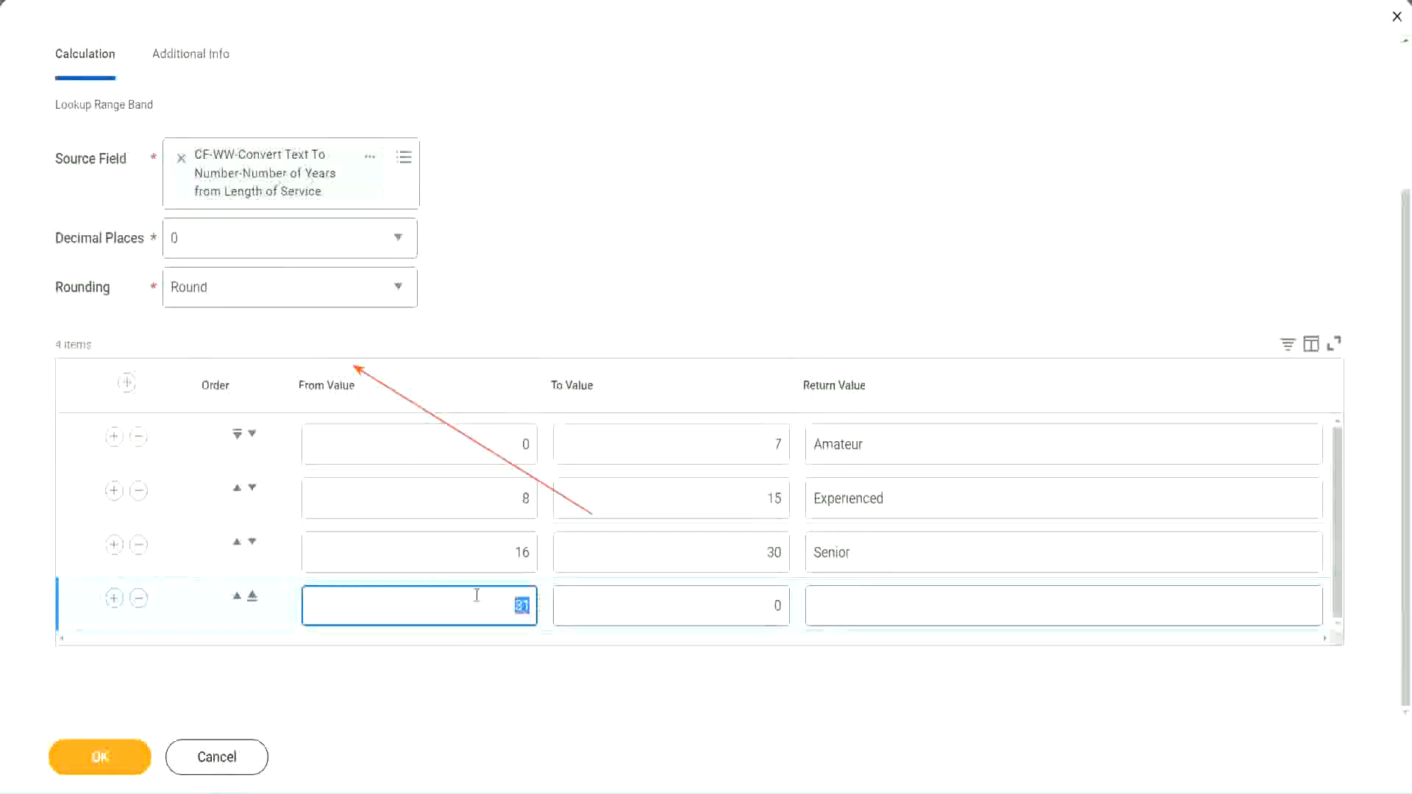
click(762, 607)
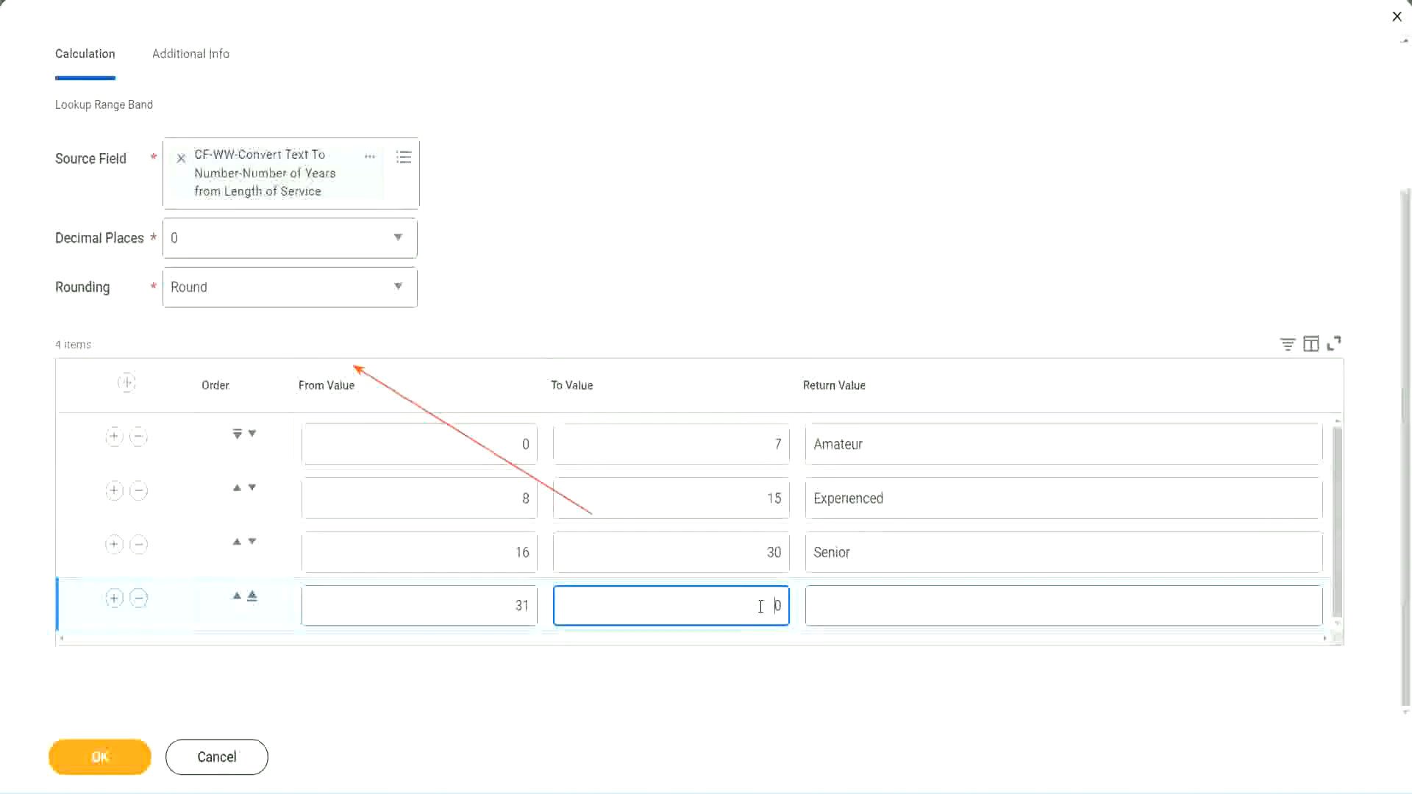
text(1000)
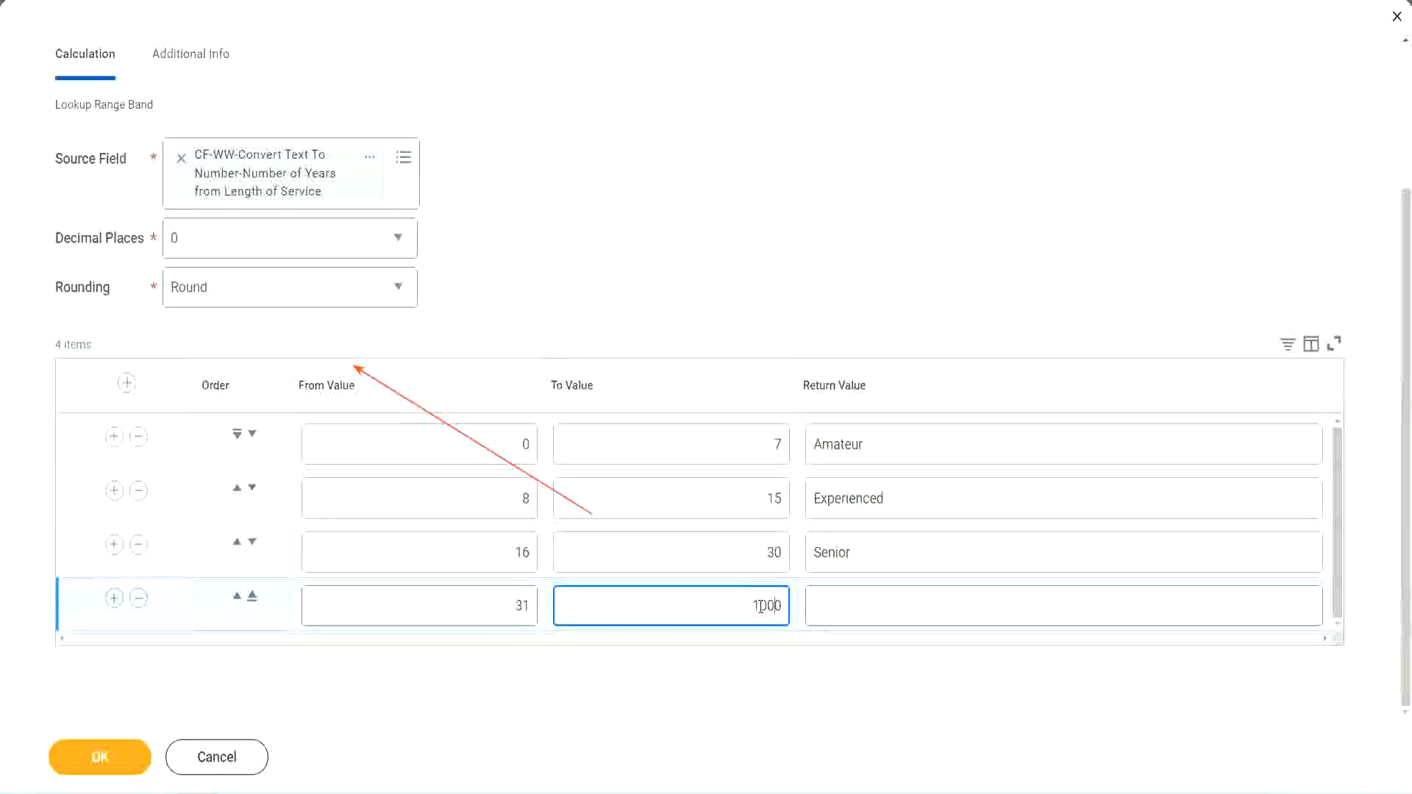
drag(709, 605, 822, 600)
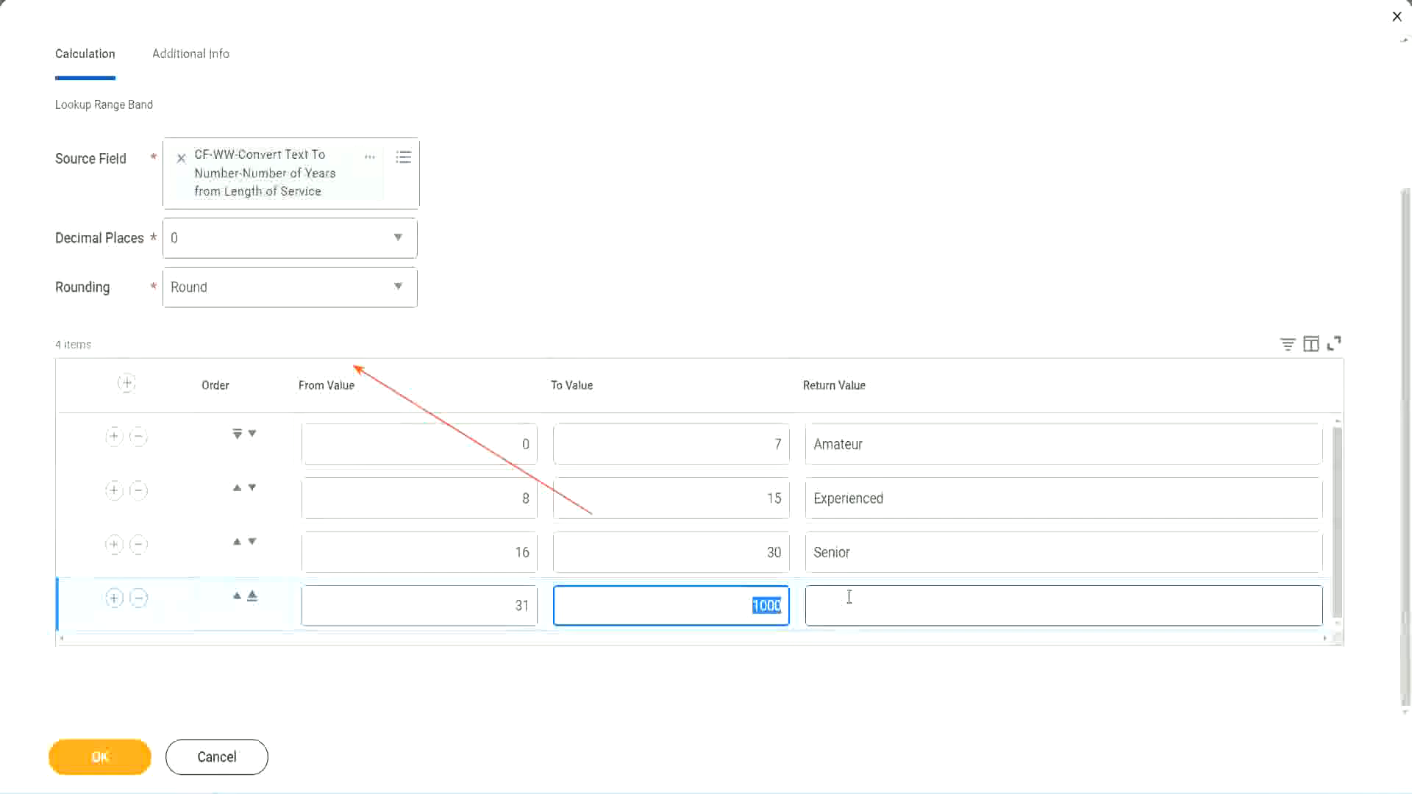
click(742, 601)
drag(741, 602, 791, 602)
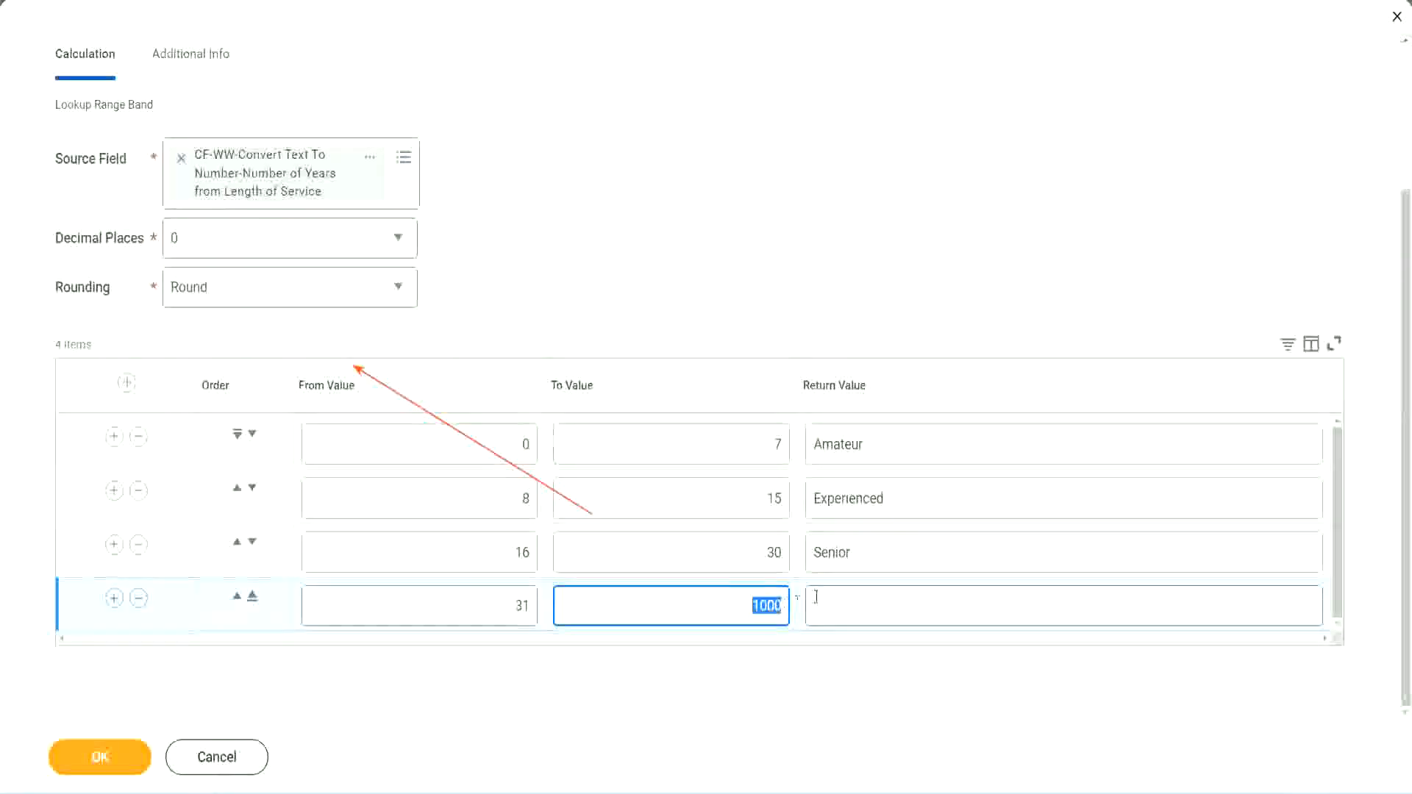
click(881, 606)
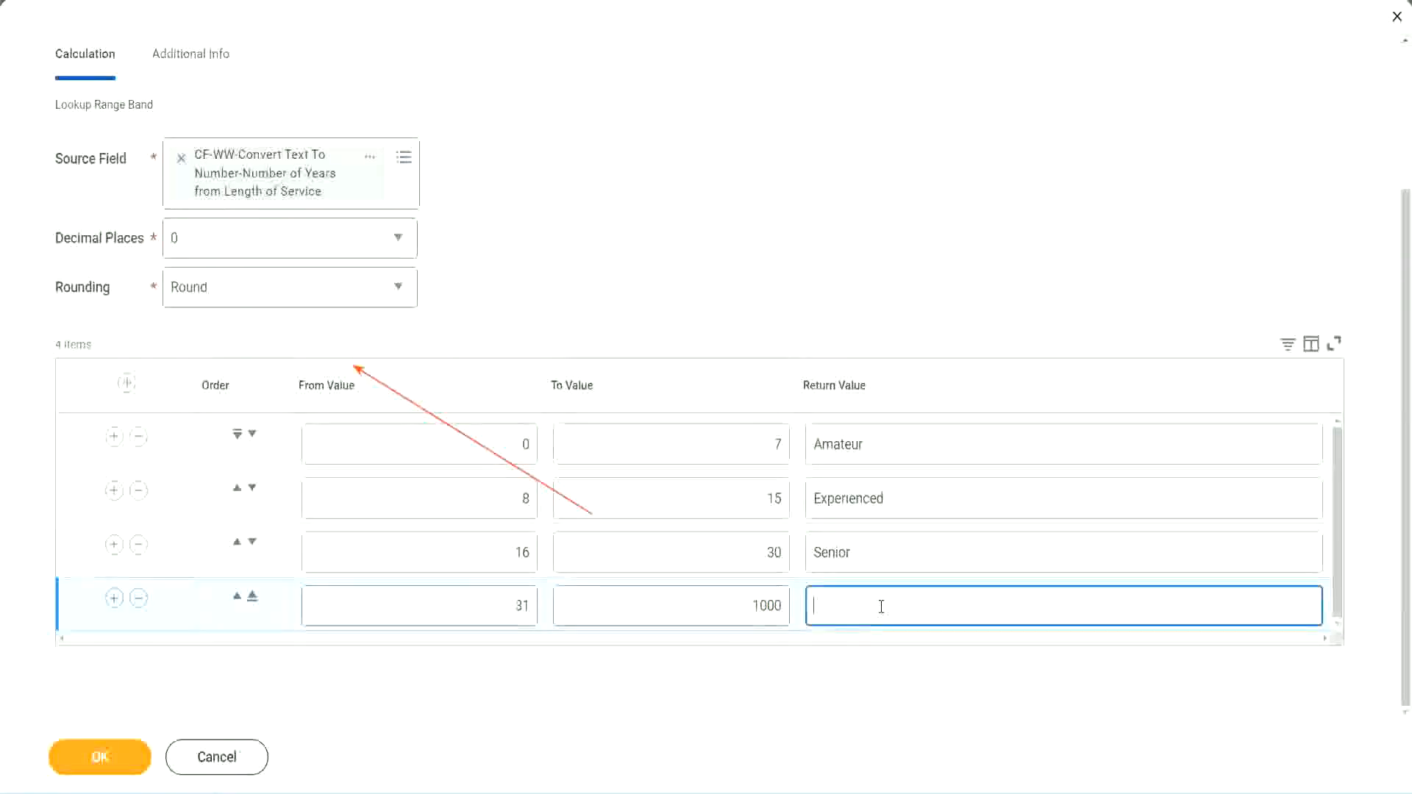
text(Legend)
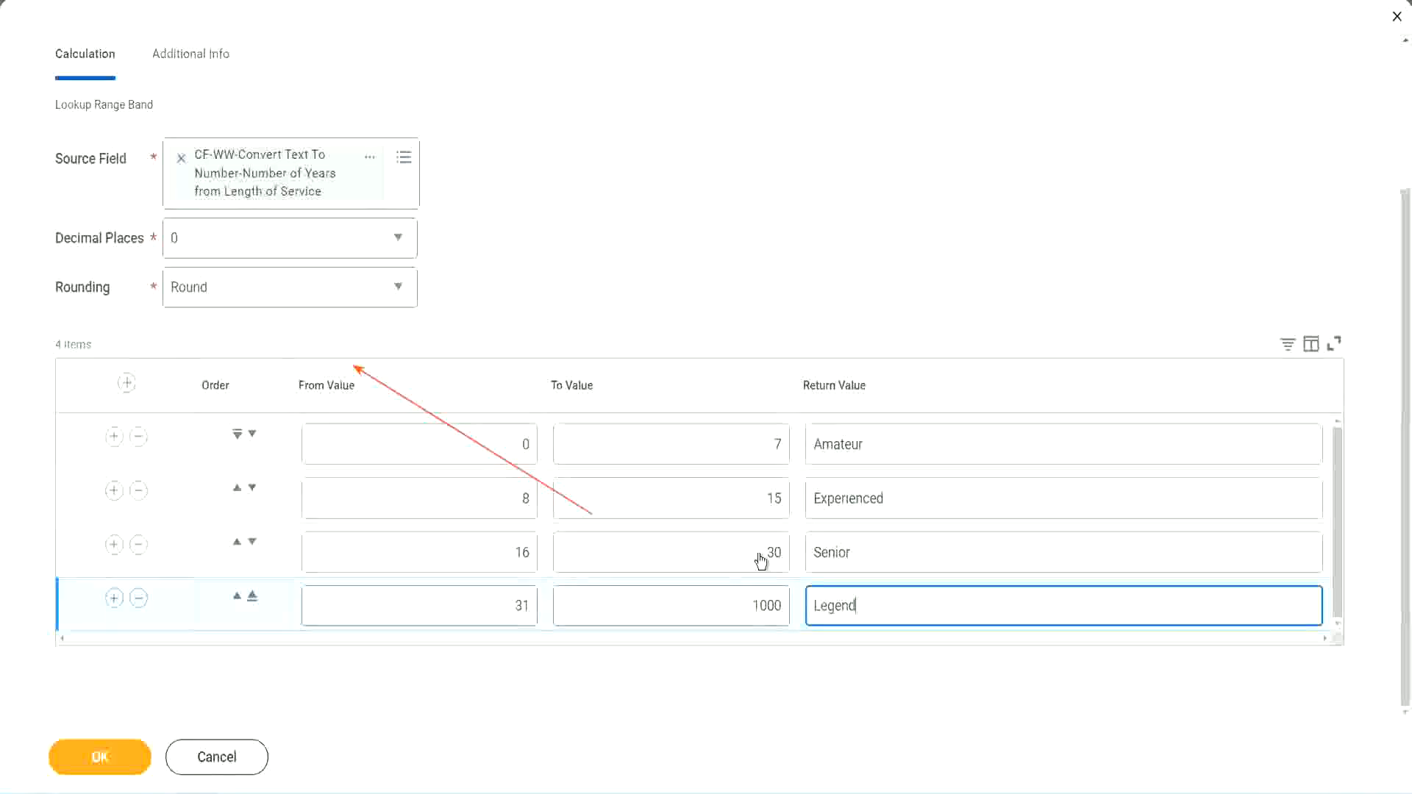
Review the From, To and Return values of all four band rows.
click(657, 246)
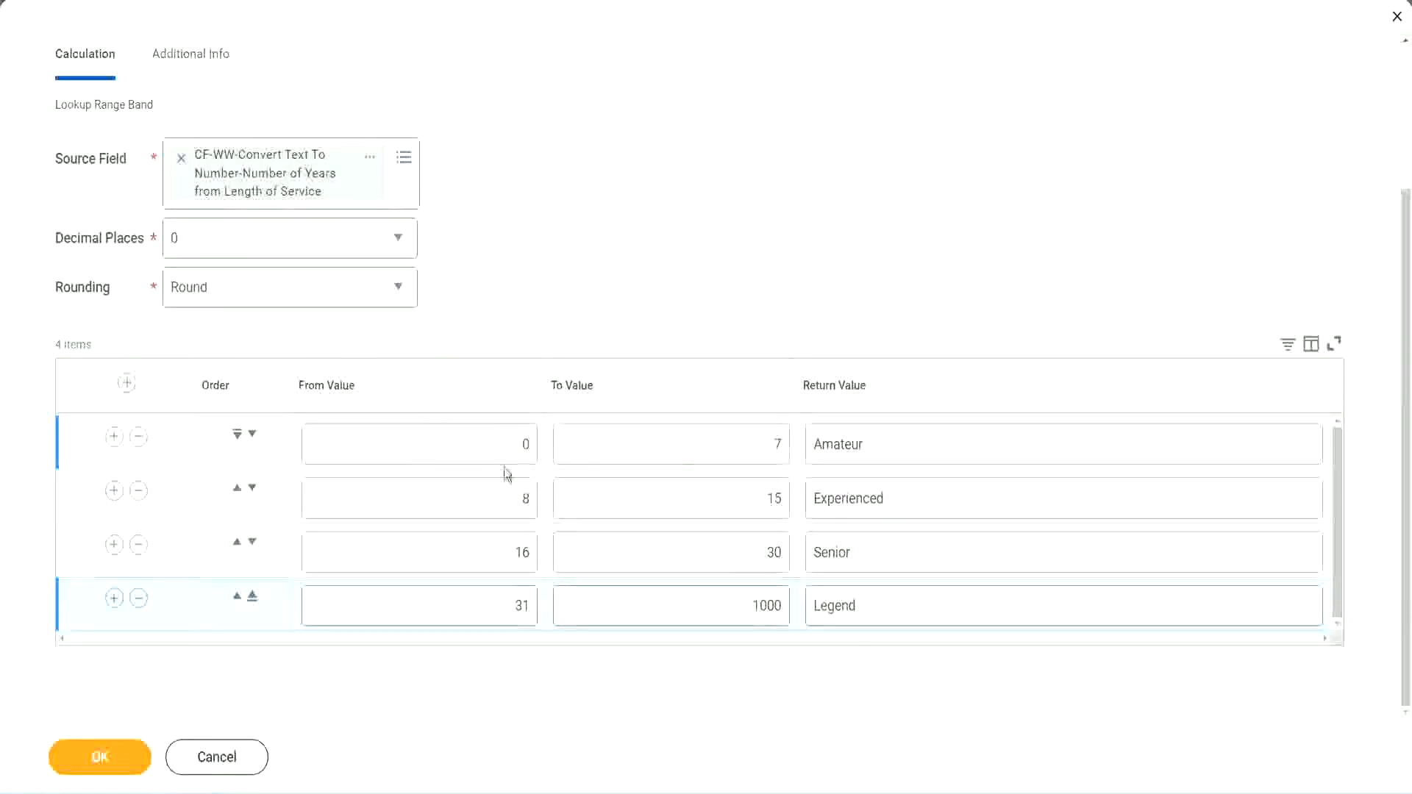
click(918, 442)
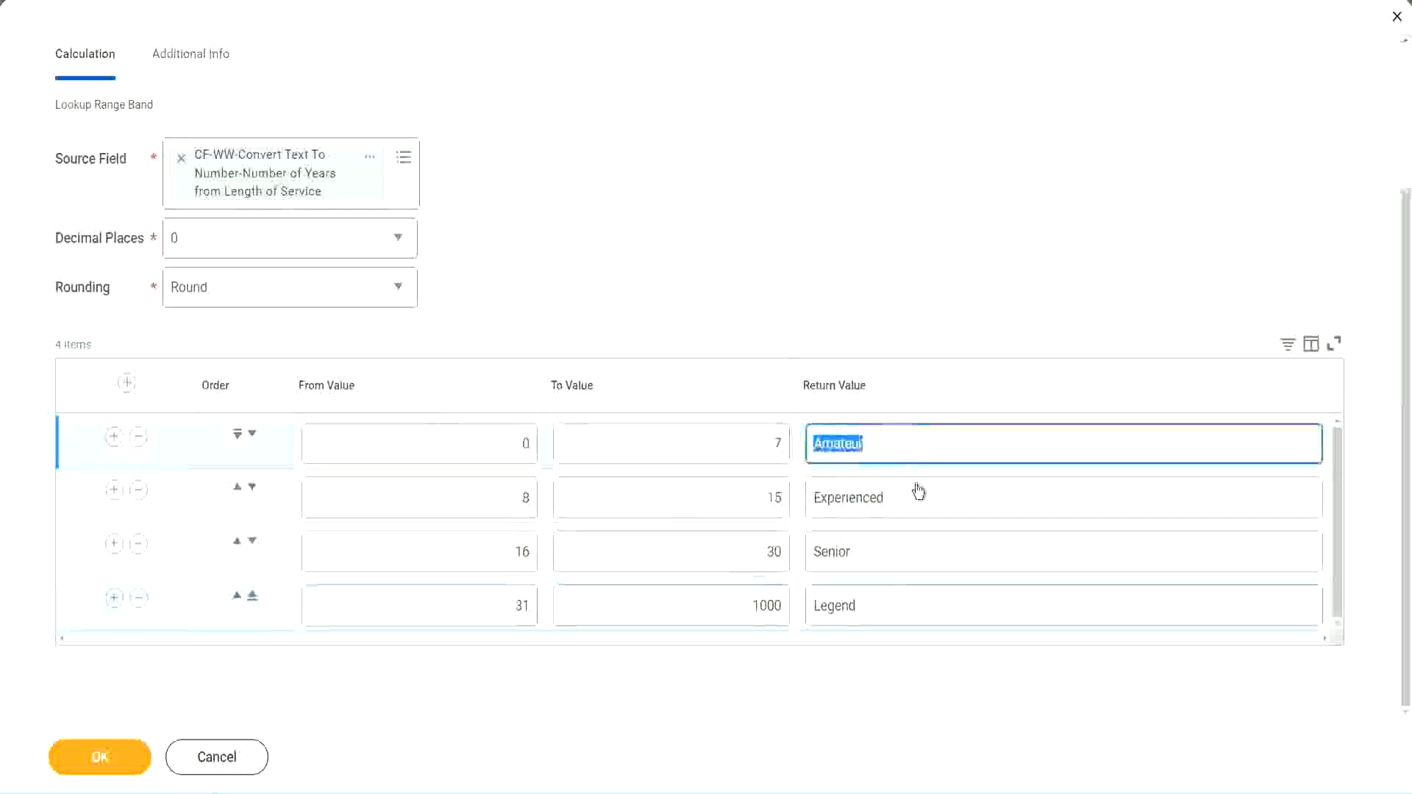
click(912, 507)
click(892, 552)
click(890, 606)
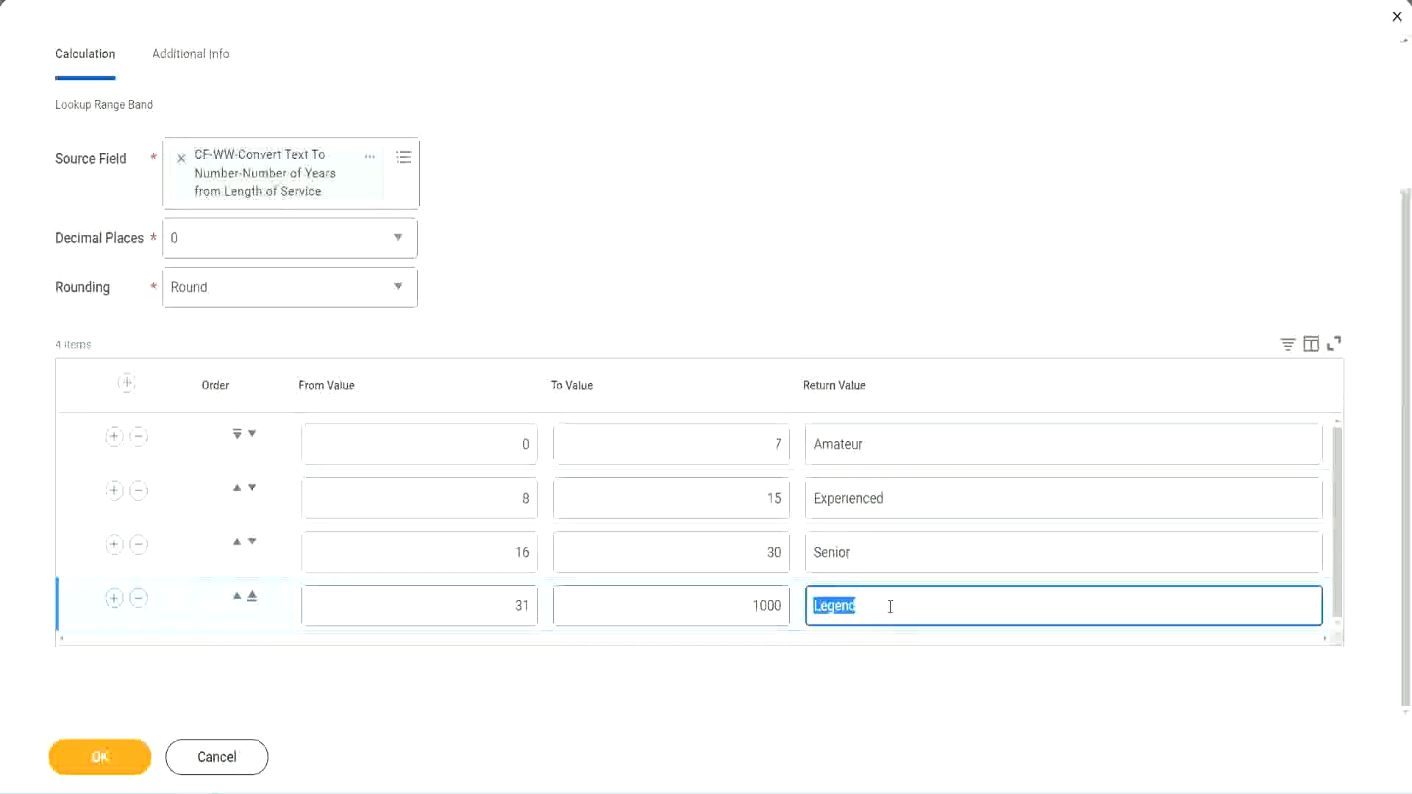
click(456, 447)
click(727, 435)
click(923, 450)
click(912, 504)
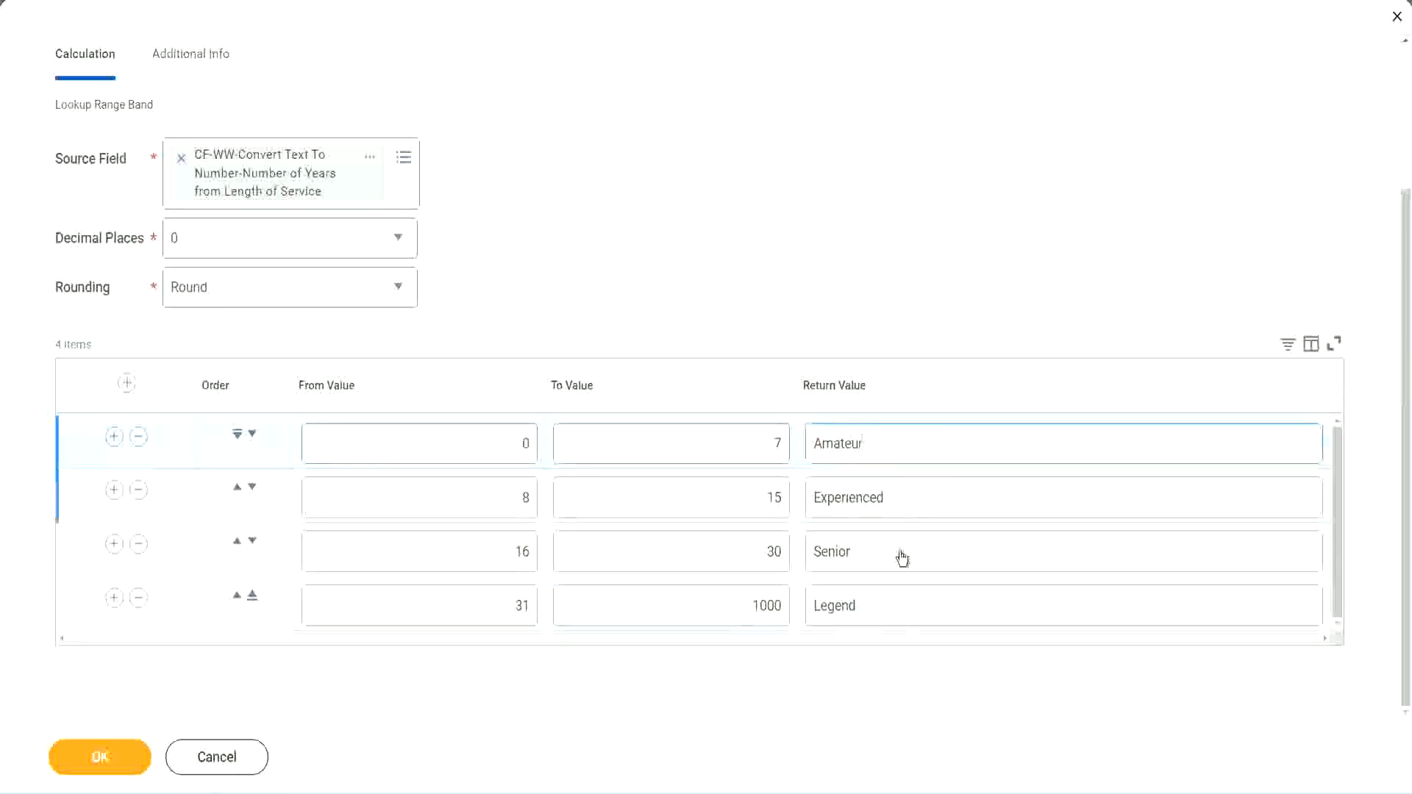
click(901, 557)
click(888, 600)
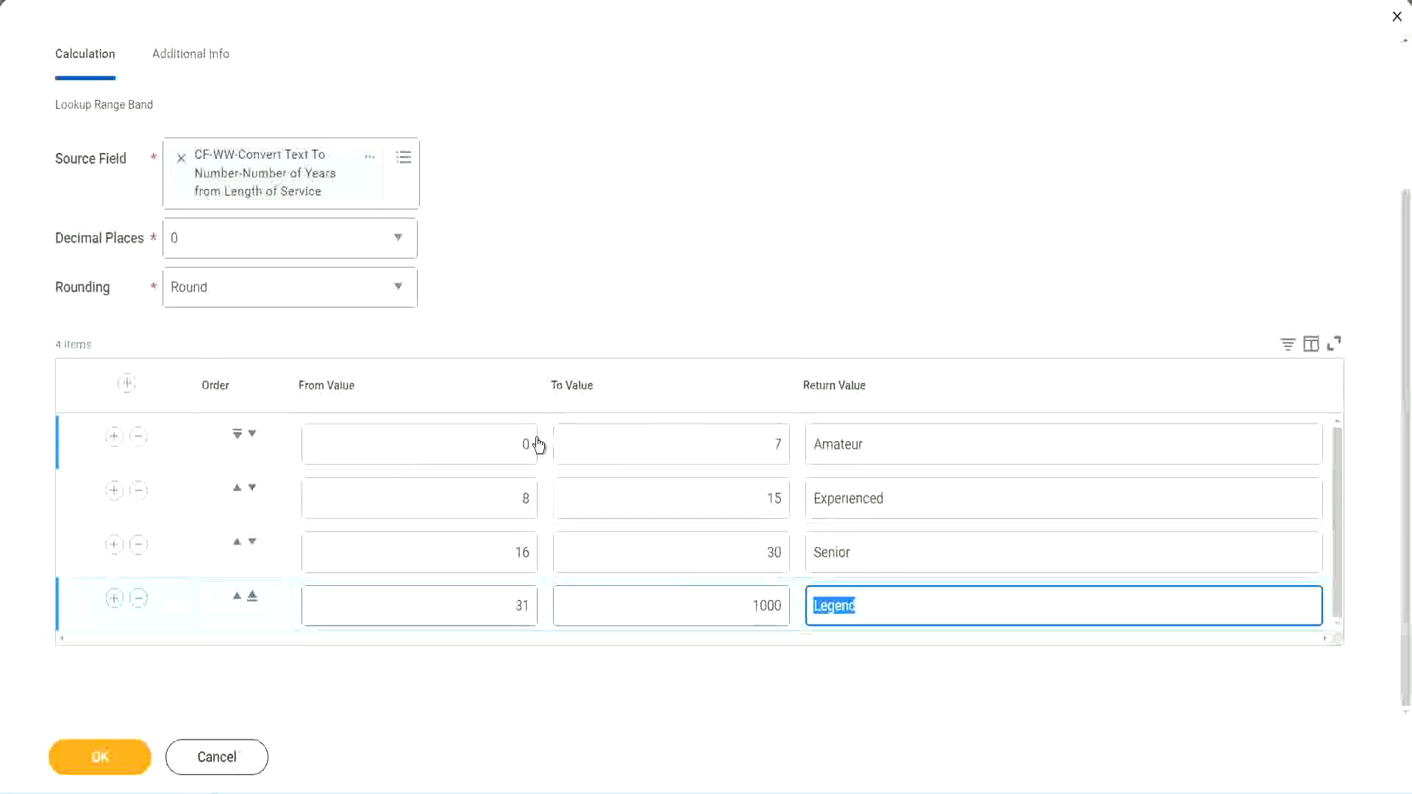
click(678, 342)
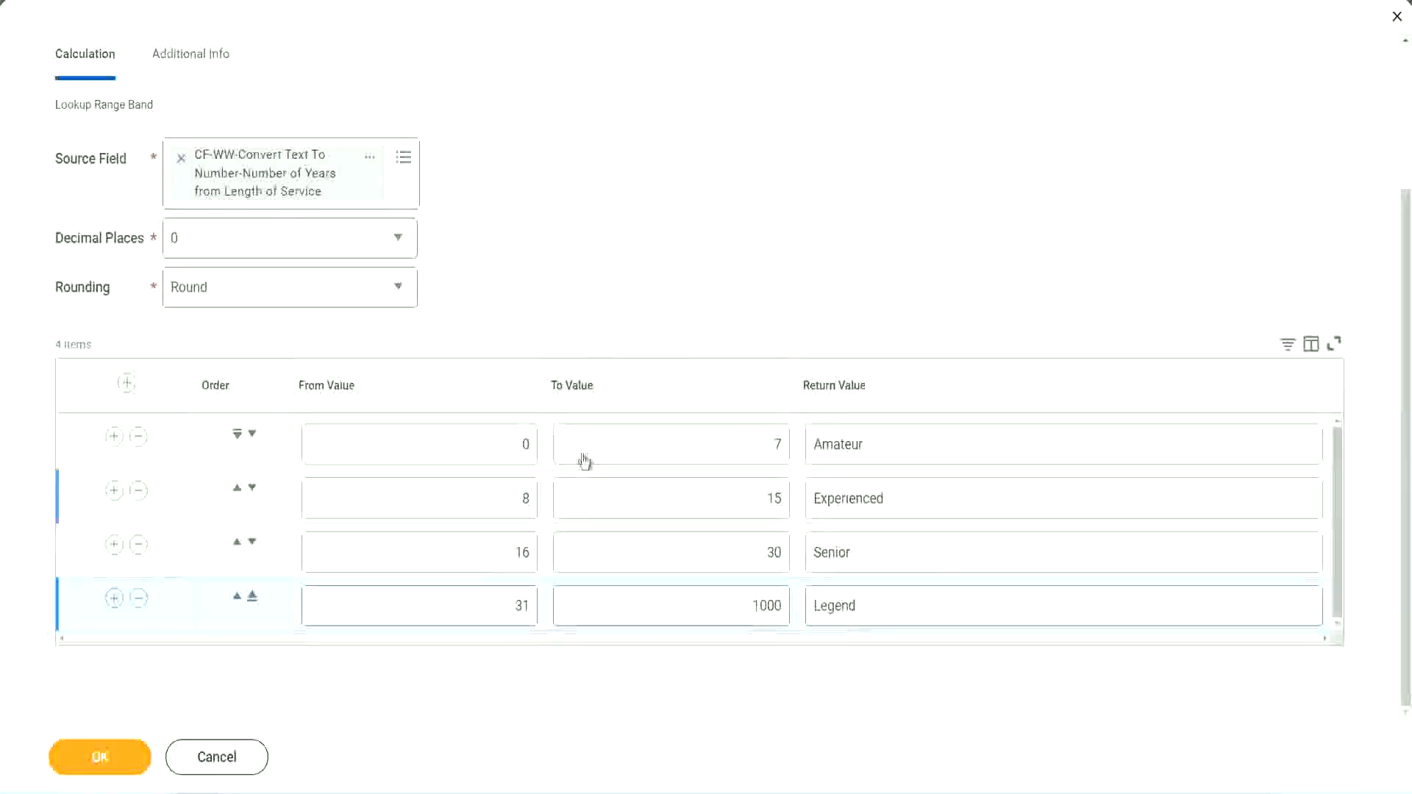
Save the calculated field and copy its name from the save confirmation page.
click(98, 755)
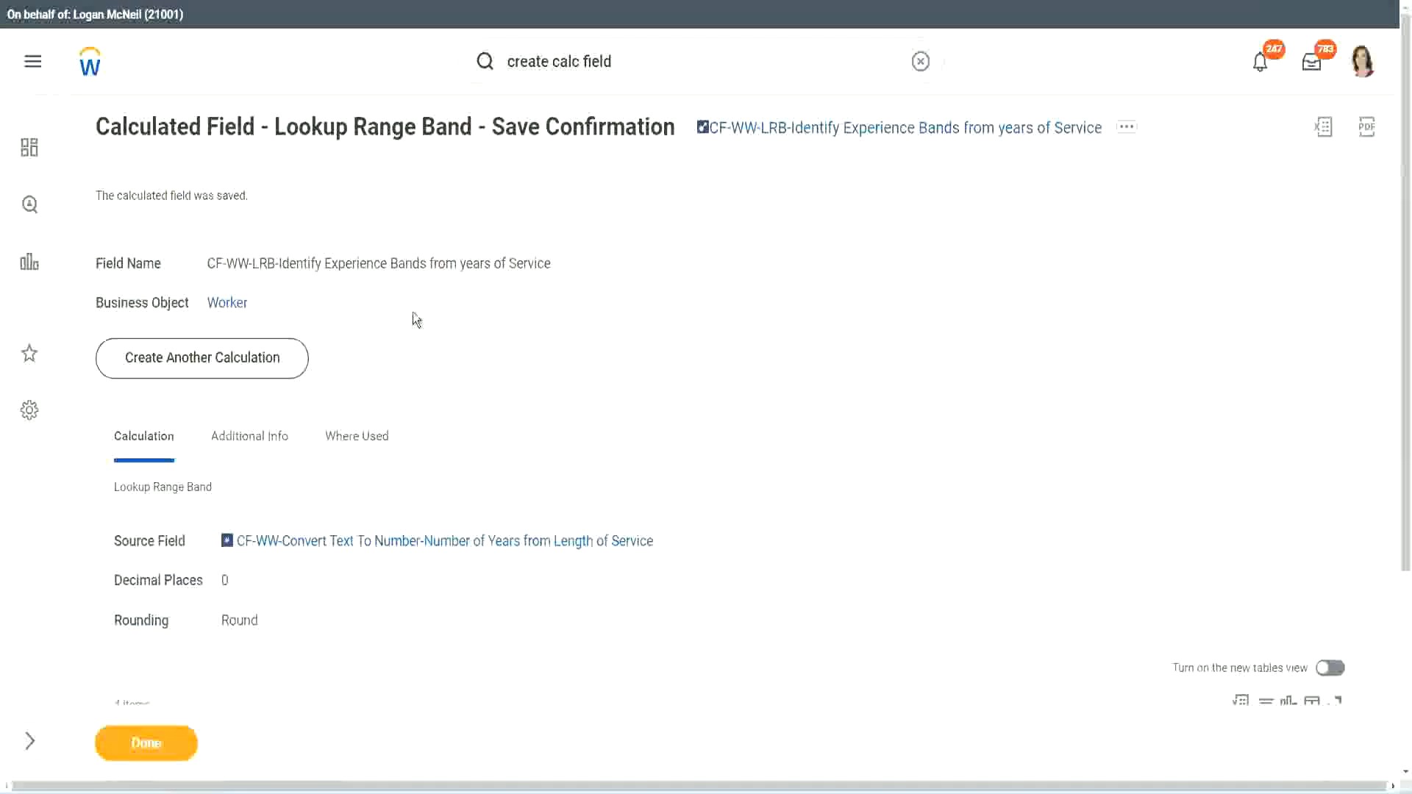
right_click(821, 135)
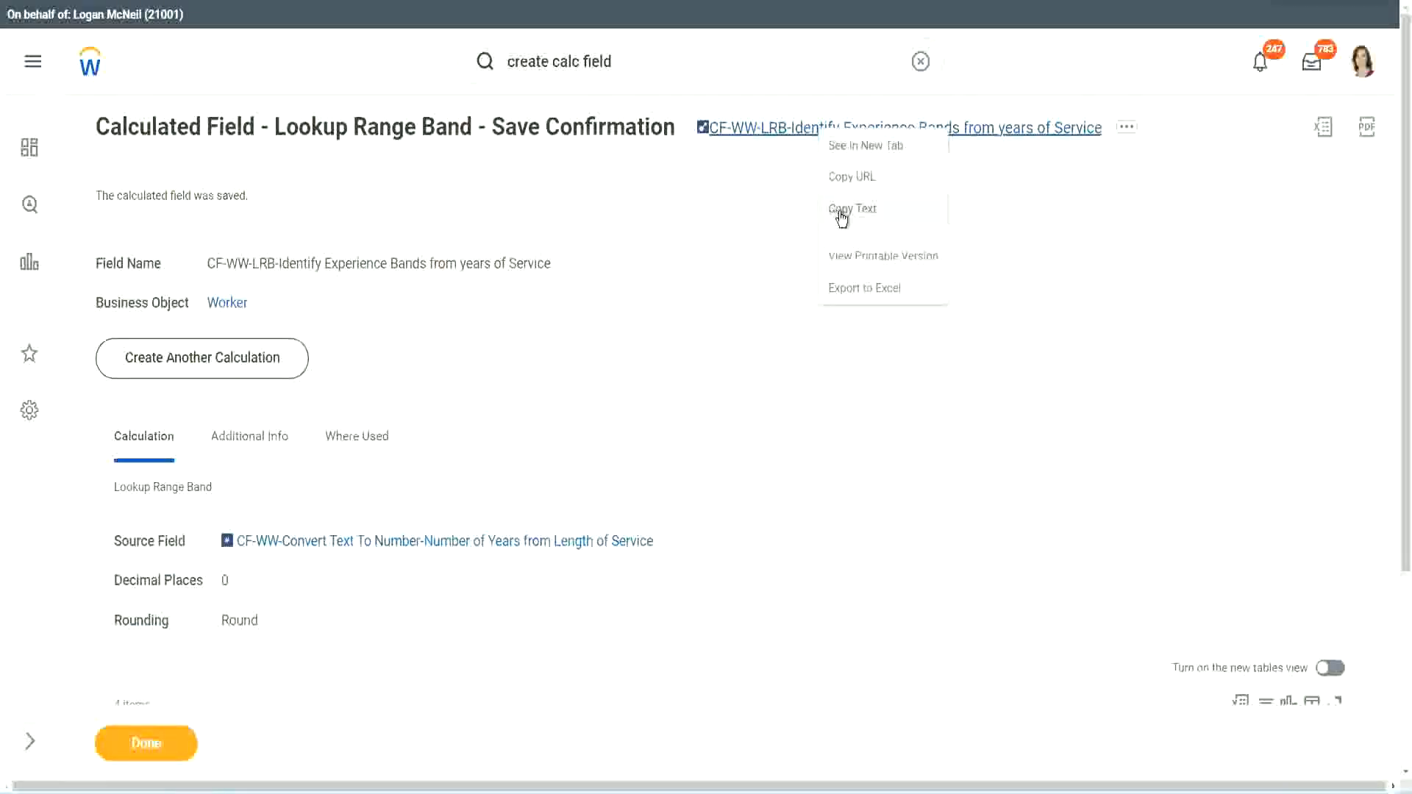
click(836, 218)
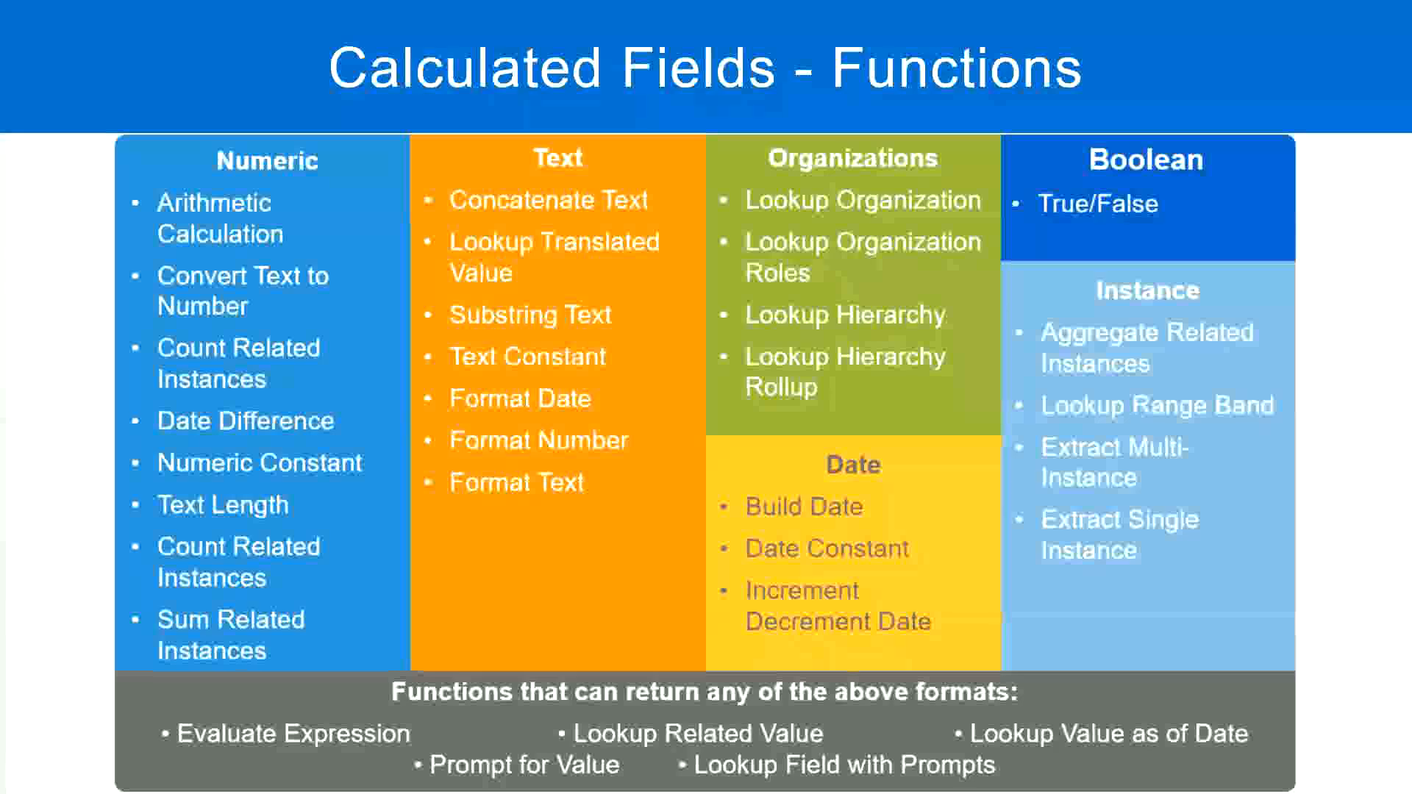
Switch to Notepad++ and start a new line below the notes with 10,000 USD.
key(alt+Tab)
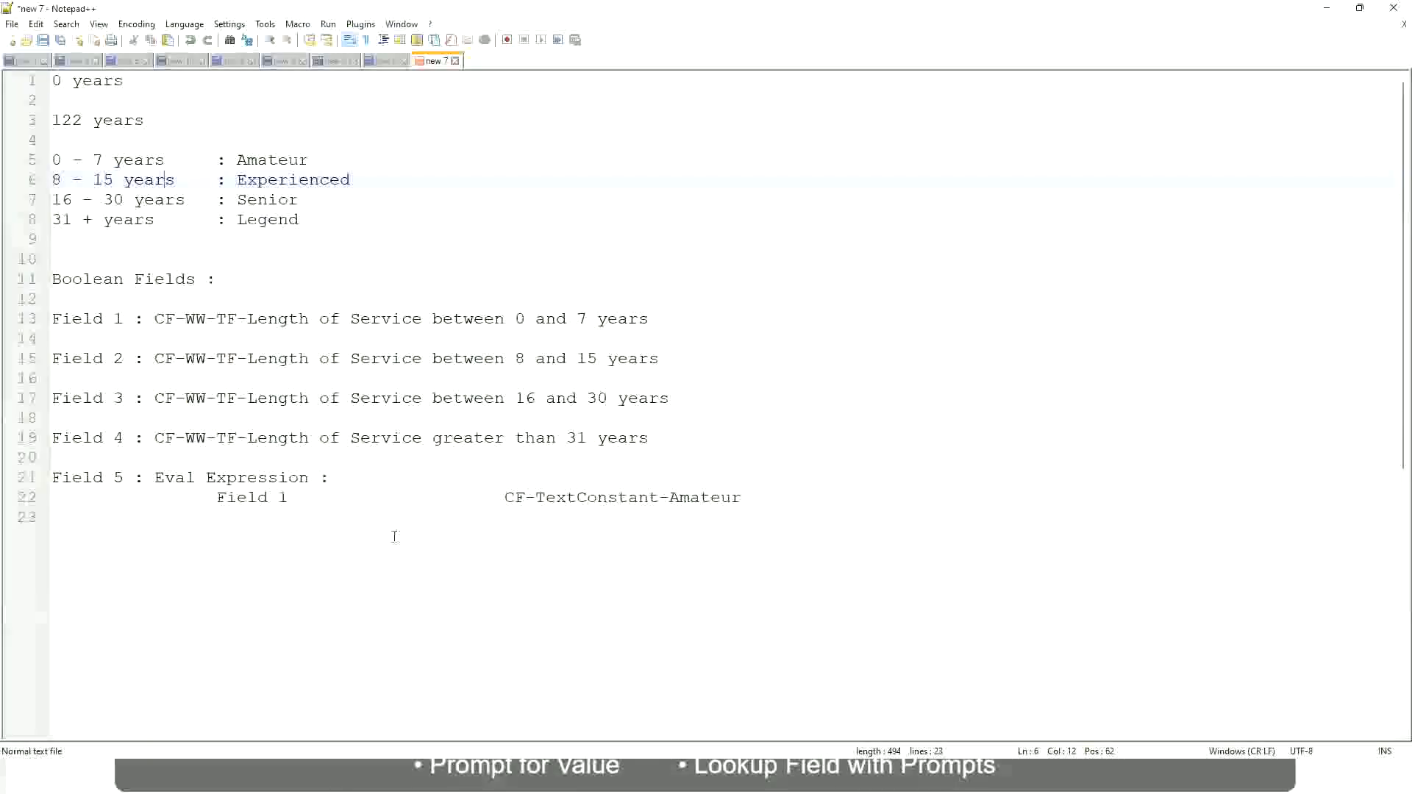
click(368, 555)
key(Return)
key(Return)
key(Return)
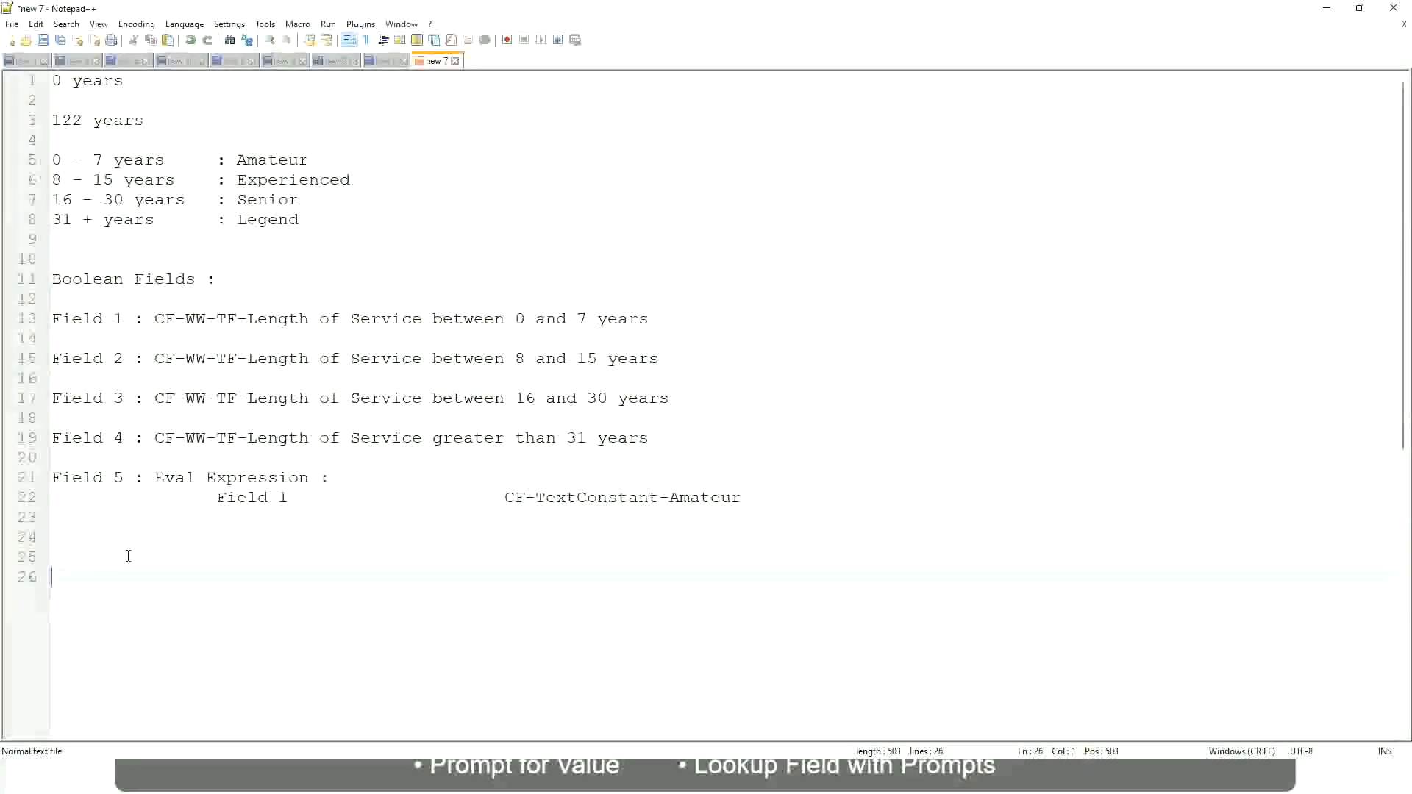
text(10,000 USD)
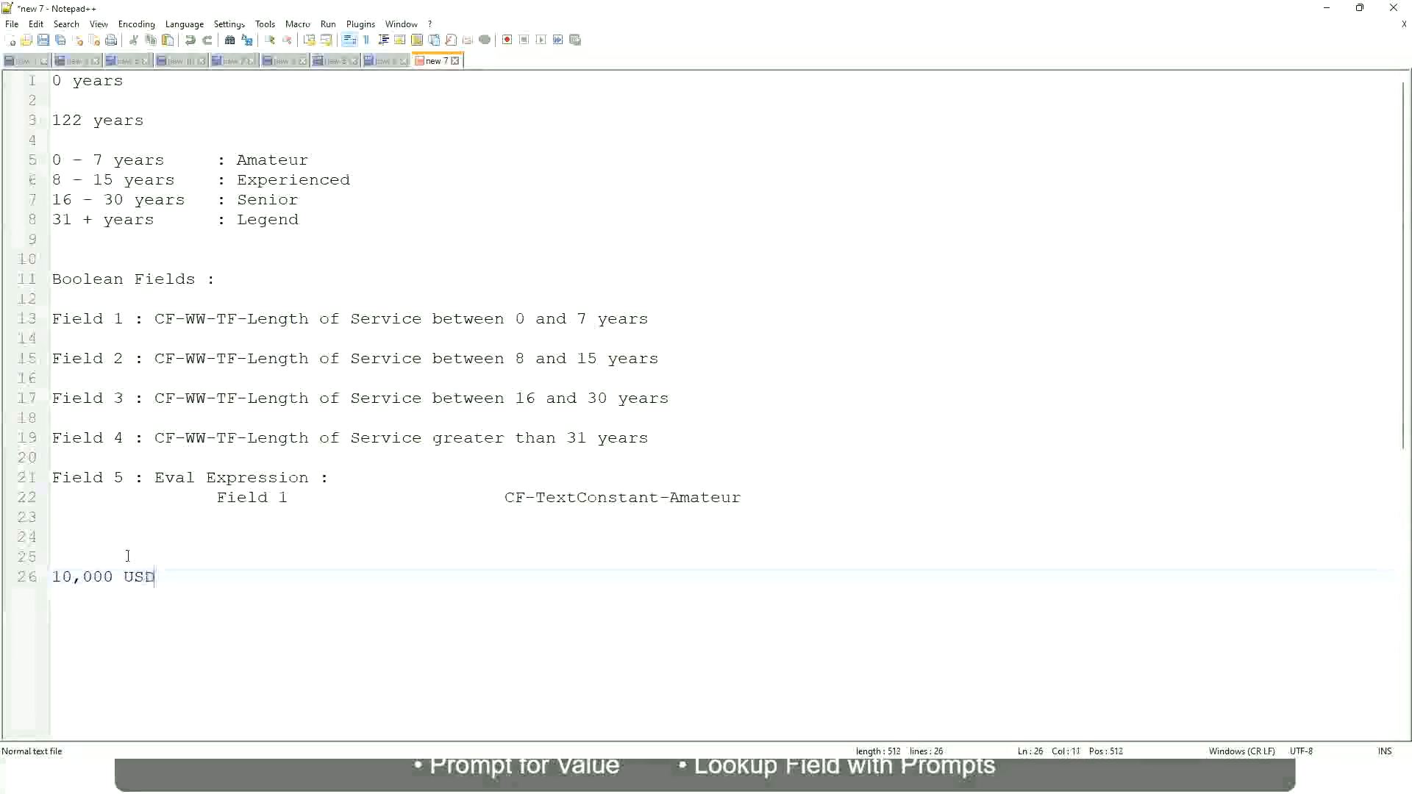
Add 1,000,000 USD further along the same line as the upper salary limit.
key(Tab)
key(Tab)
key(Tab)
key(Tab)
key(Tab)
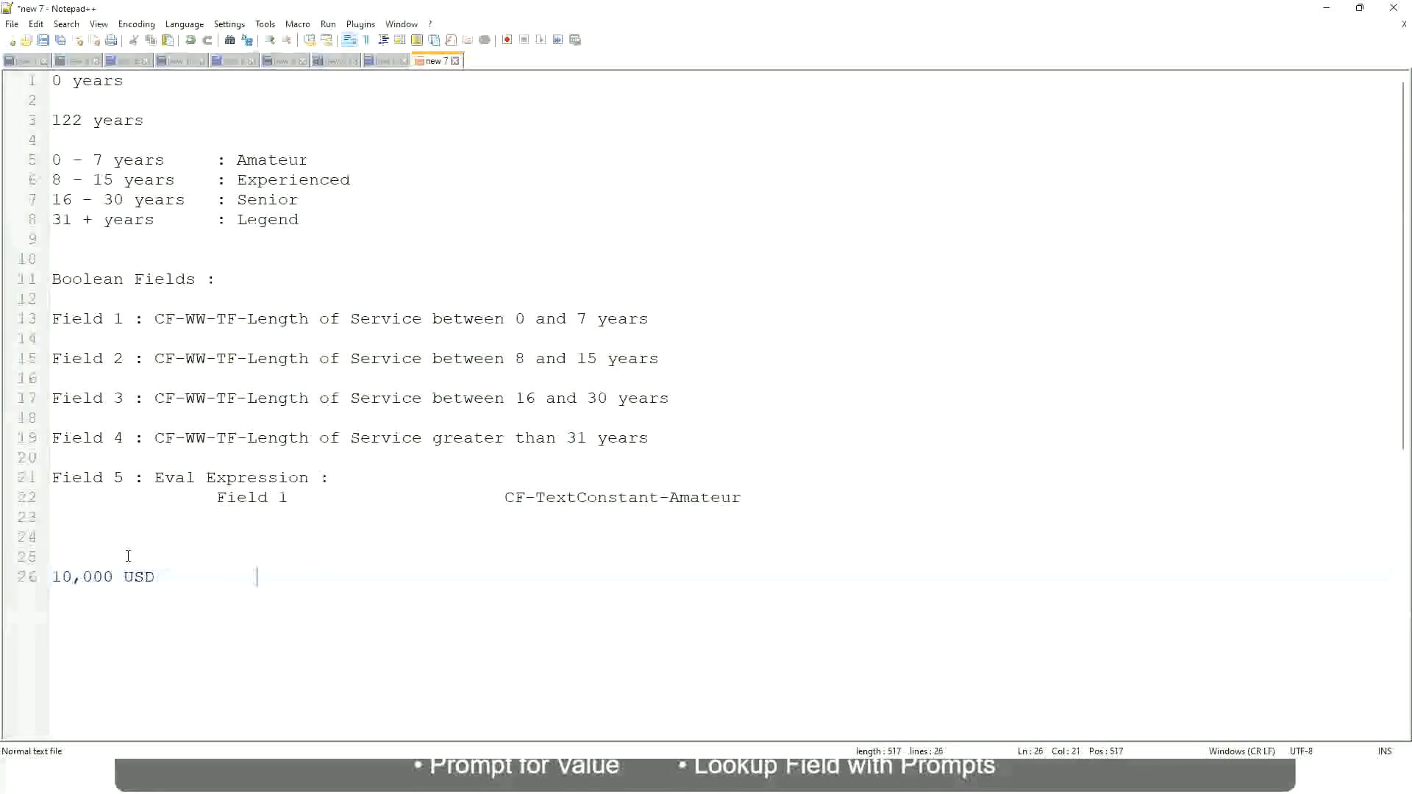
key(Tab)
key(Tab)
text(1,000,000)
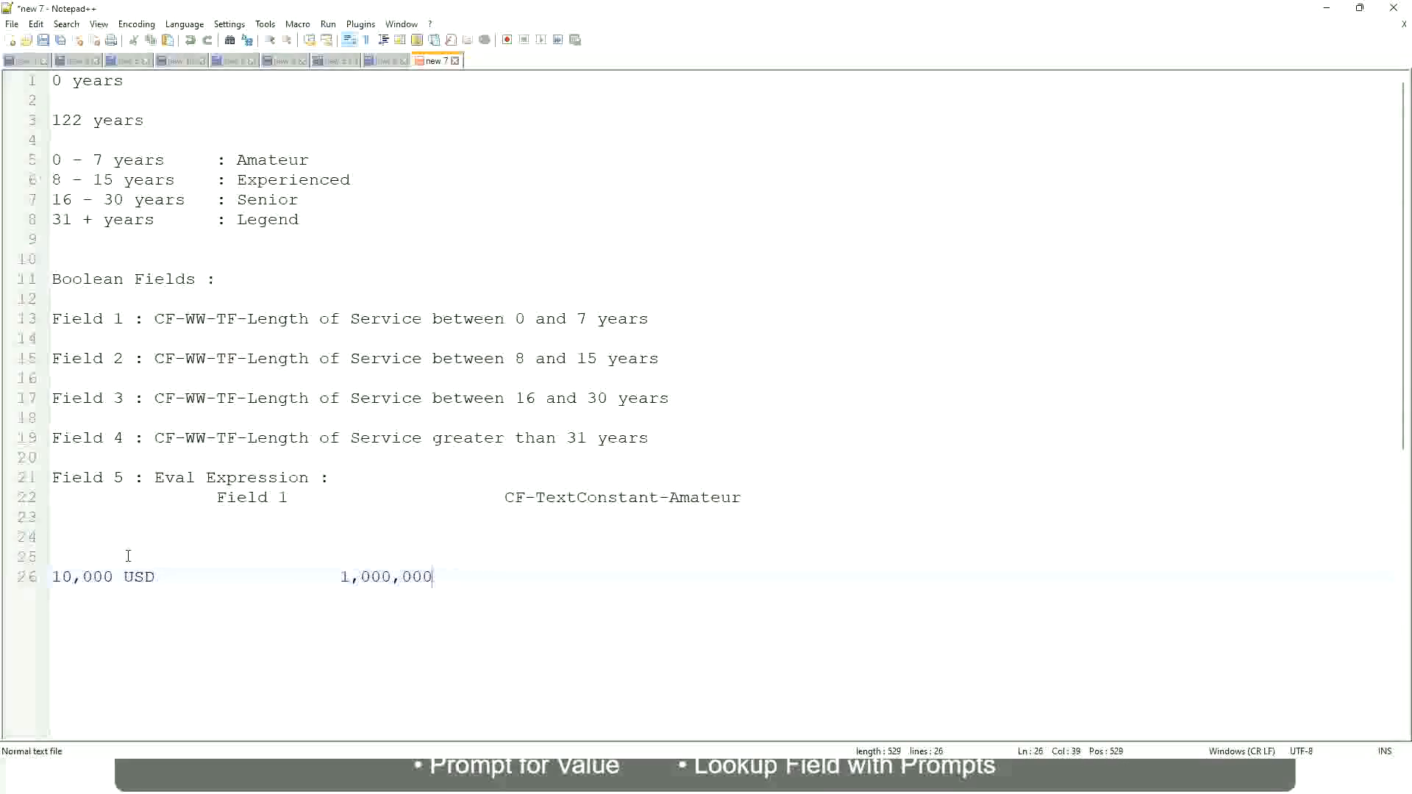
key(Left)
key(Left)
key(Left)
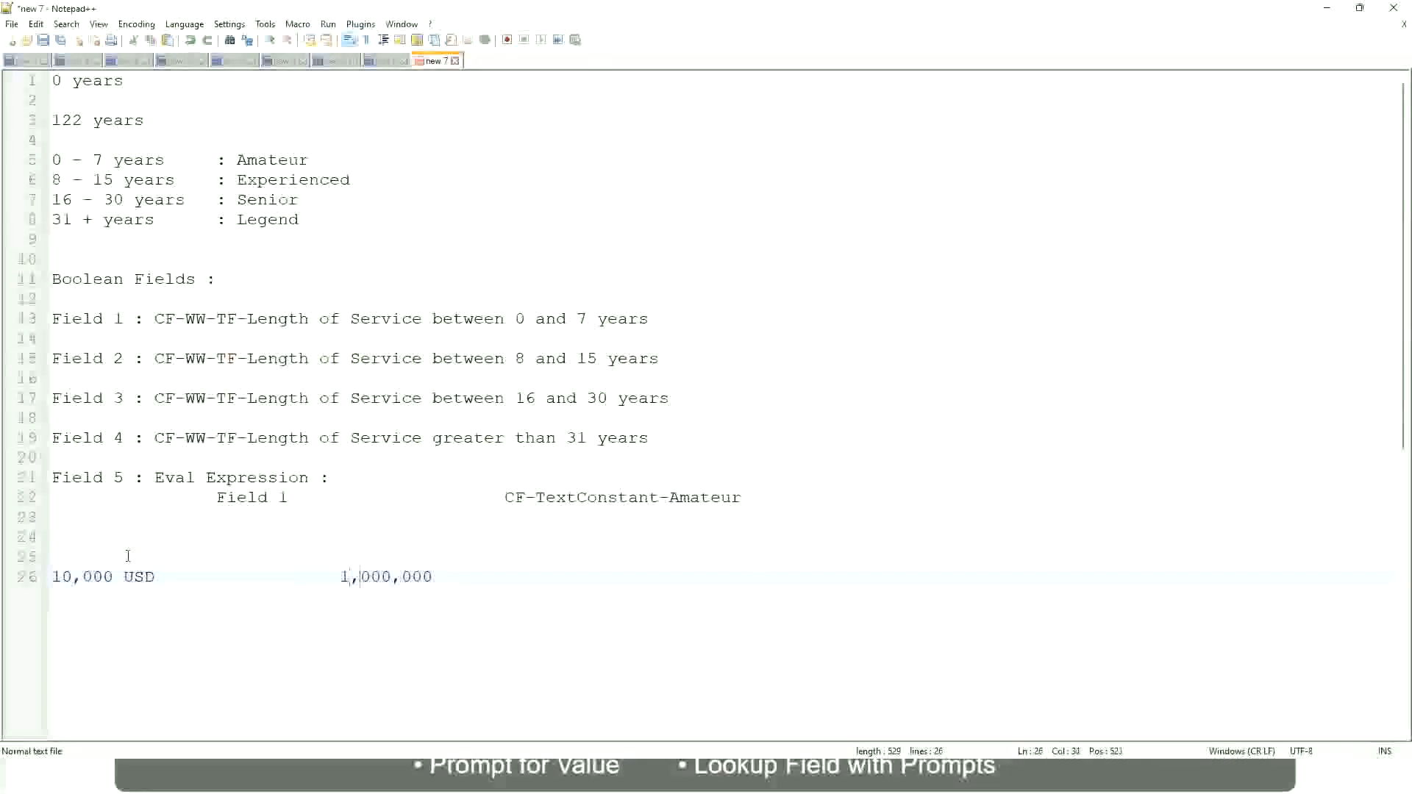
key(End)
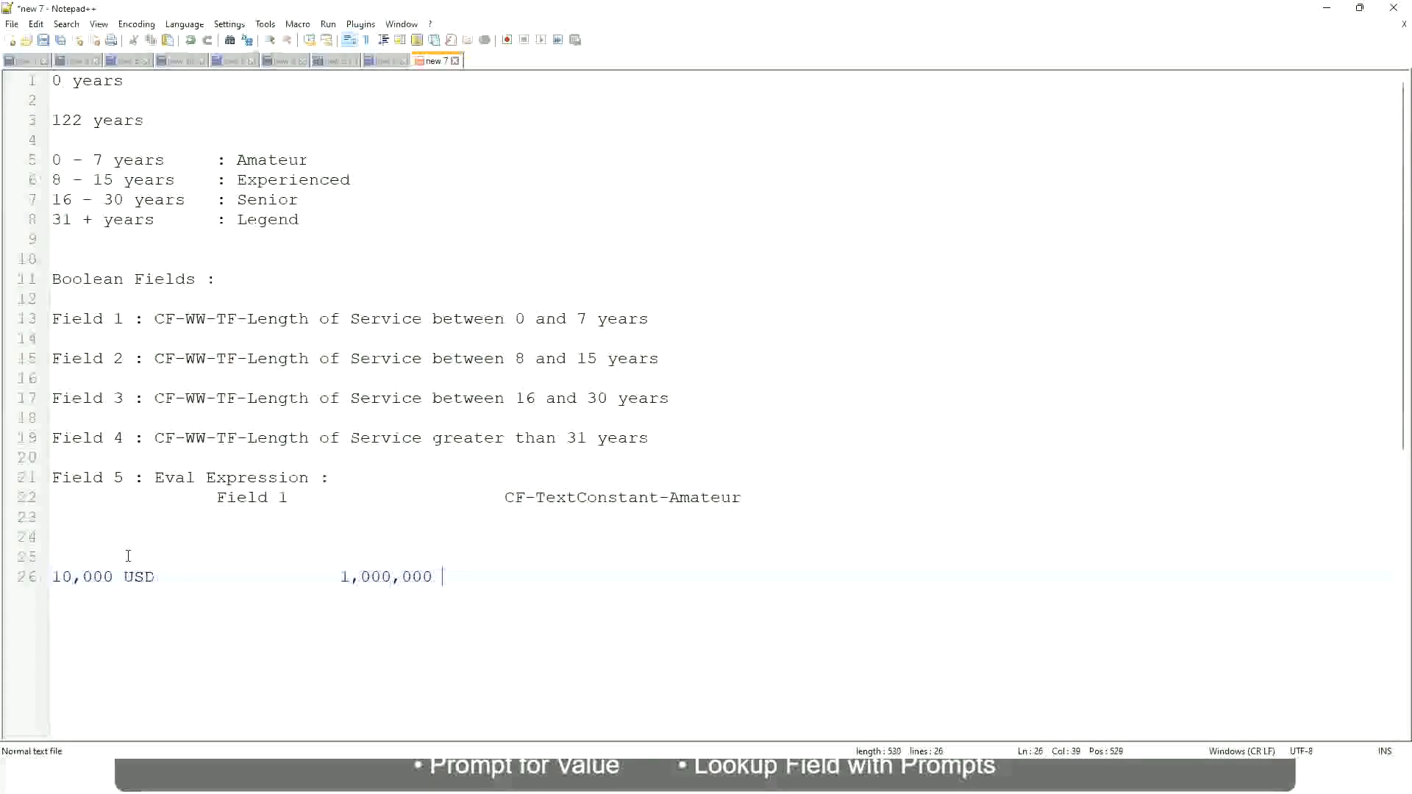
text(USD)
Add a new line reading 10 - 50,000 : Low as the first salary band.
key(Return)
key(Return)
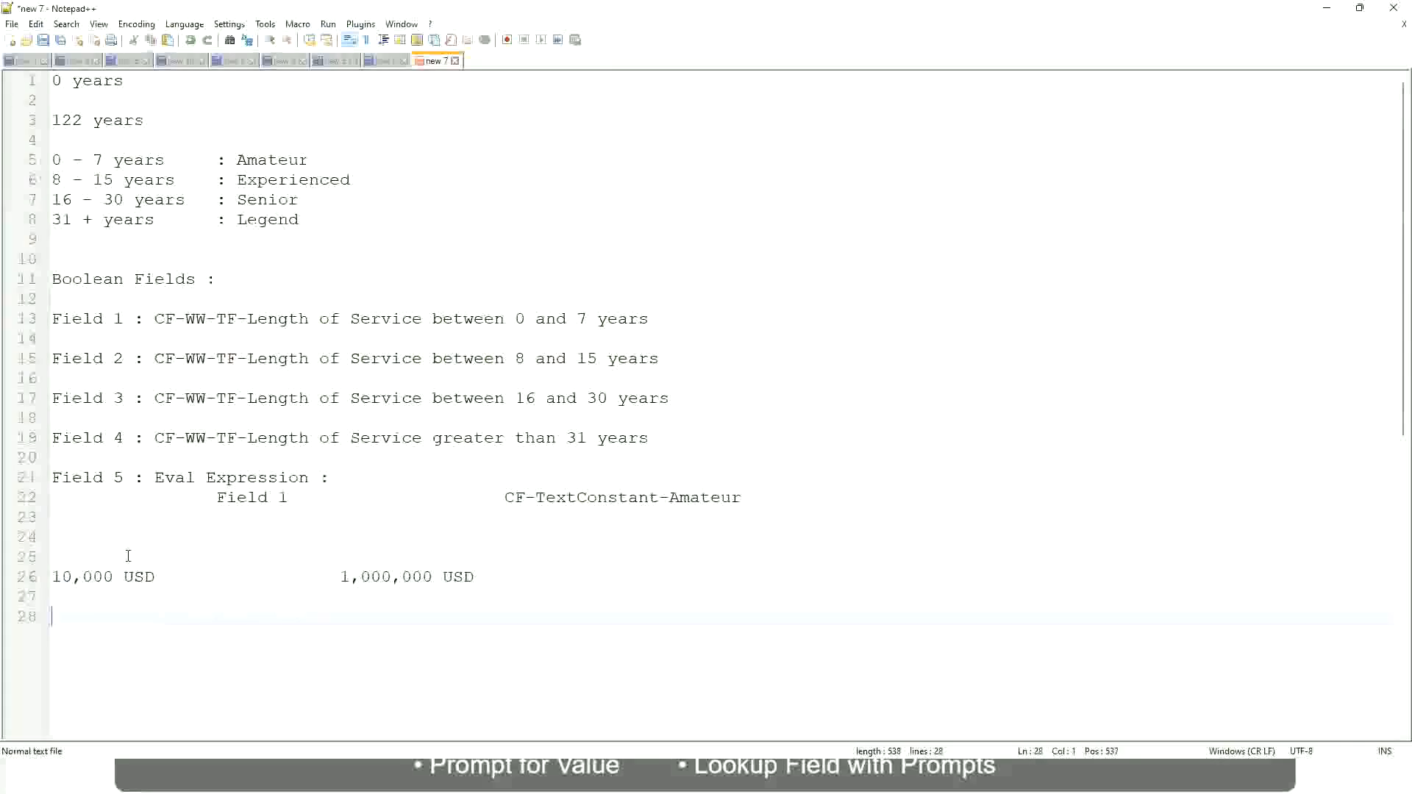
text(10 - 50,000)
key(Tab)
key(Tab)
key(Tab)
key(Tab)
text(: Low)
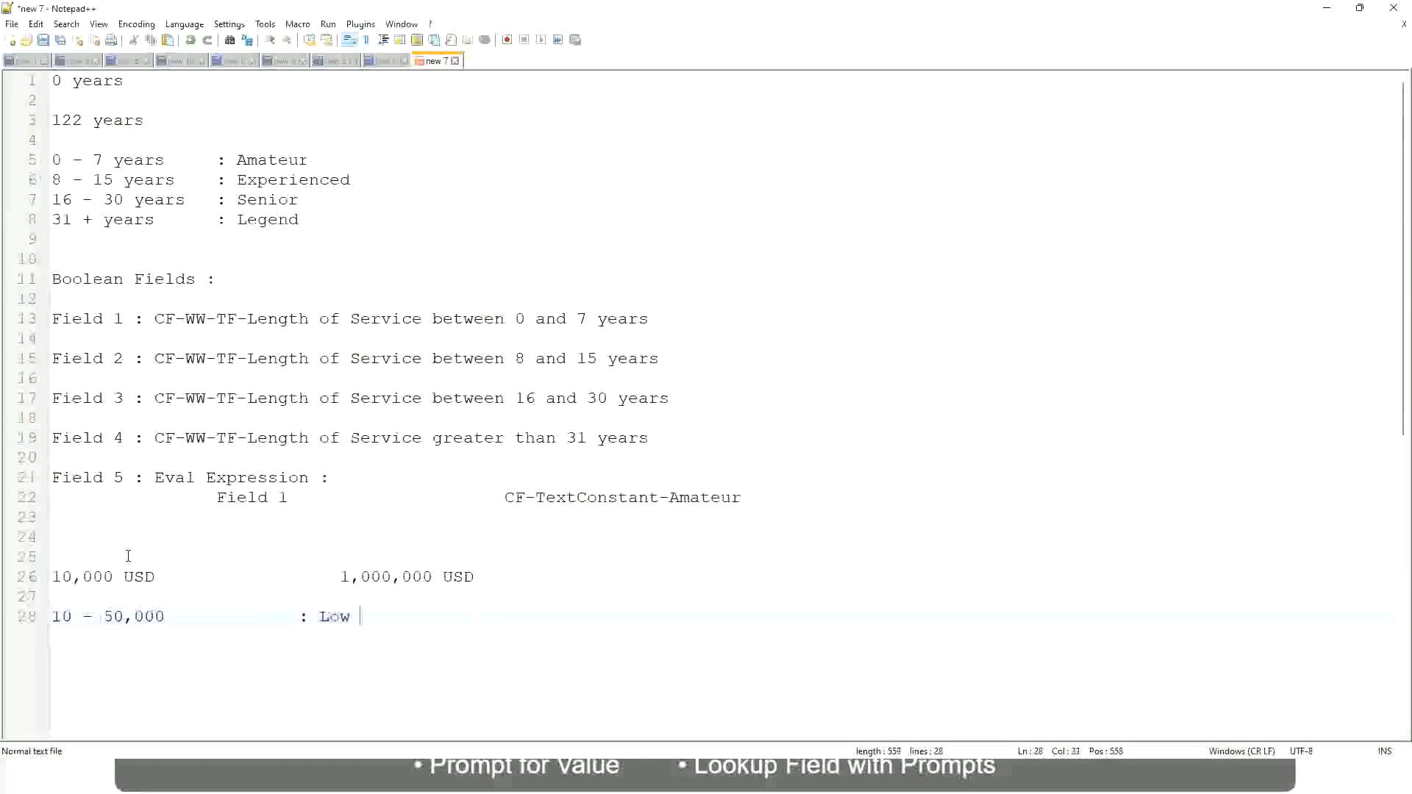
Add the second salary band line 50,001 - 150,000 : Medium below it.
key(Return)
key(Return)
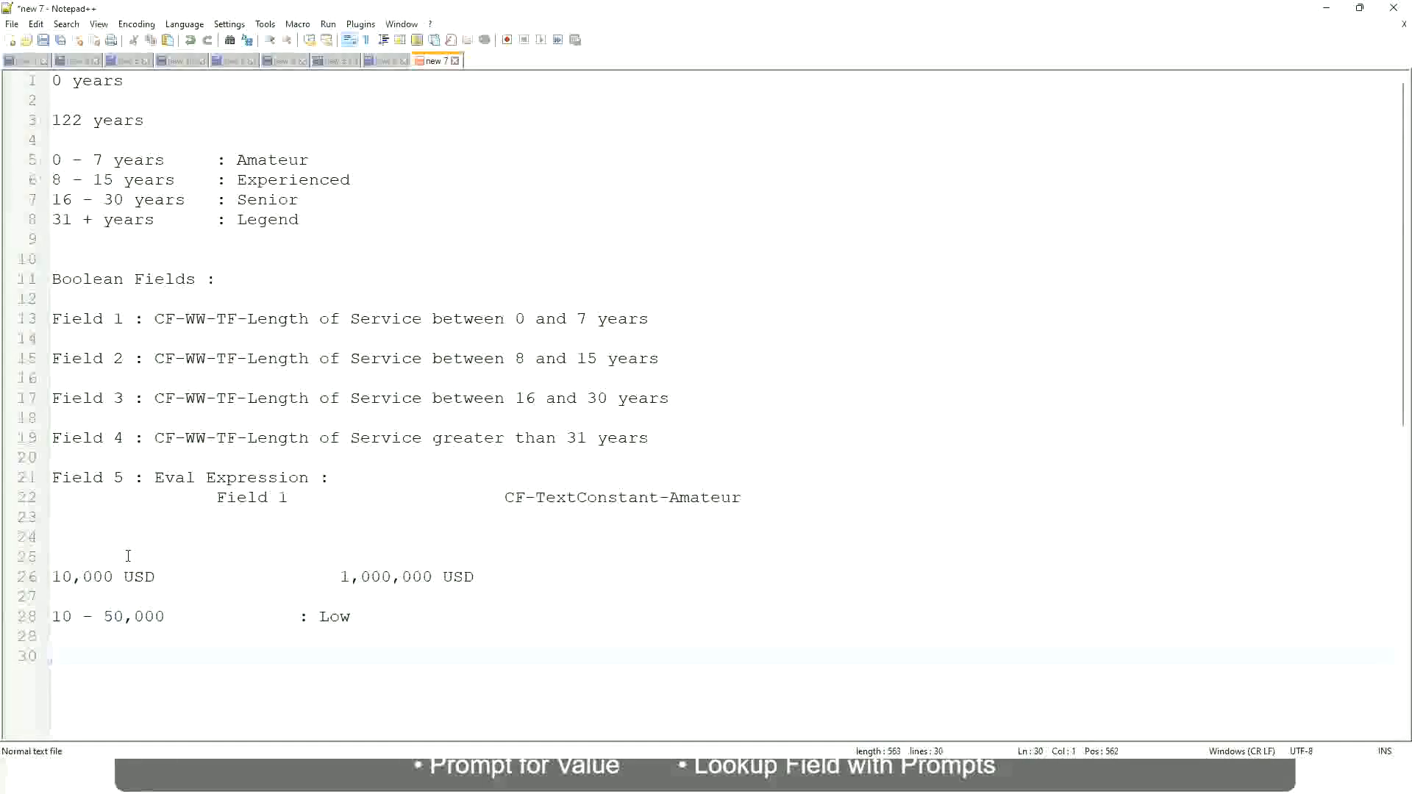
key(Up)
text(50,001 )
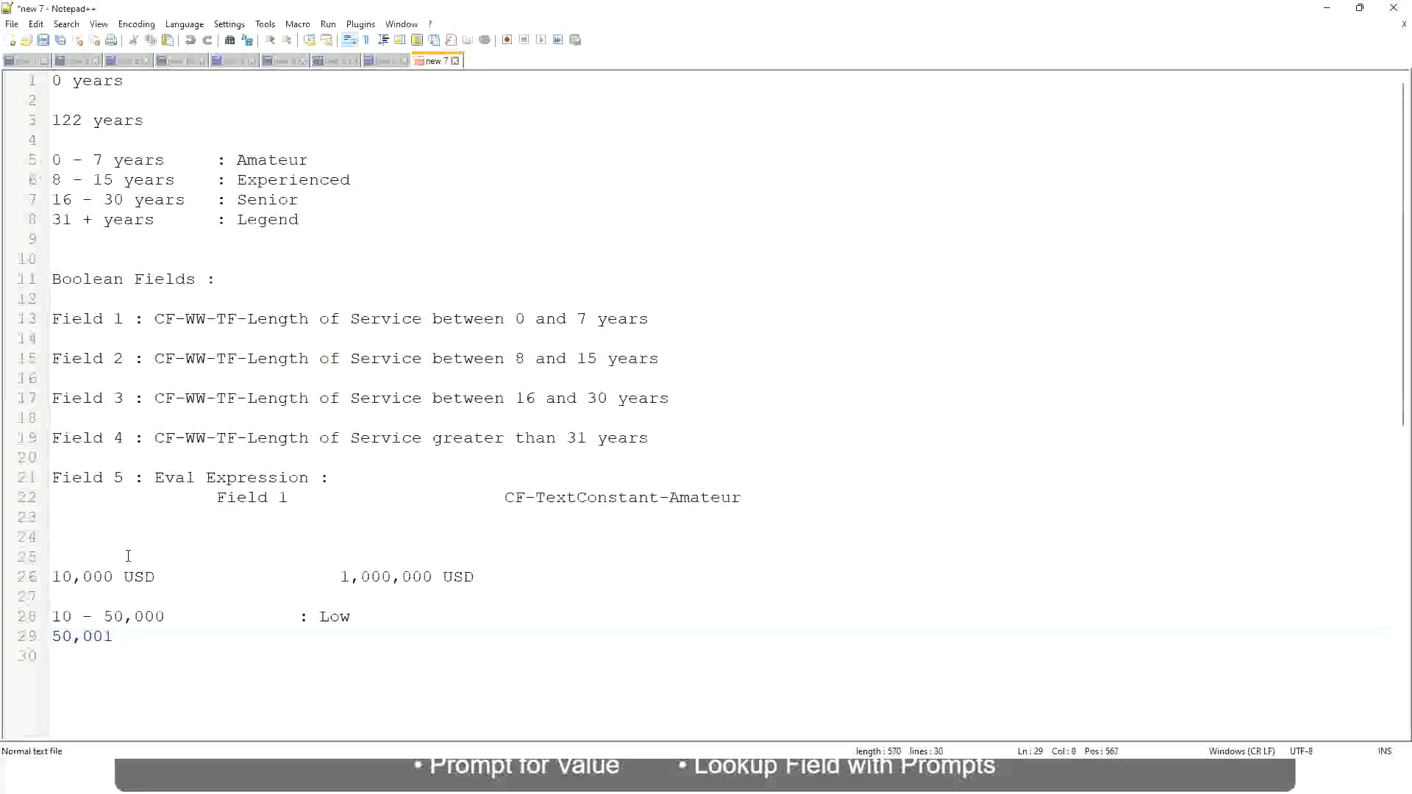
text(- 150,000)
key(Tab)
key(Tab)
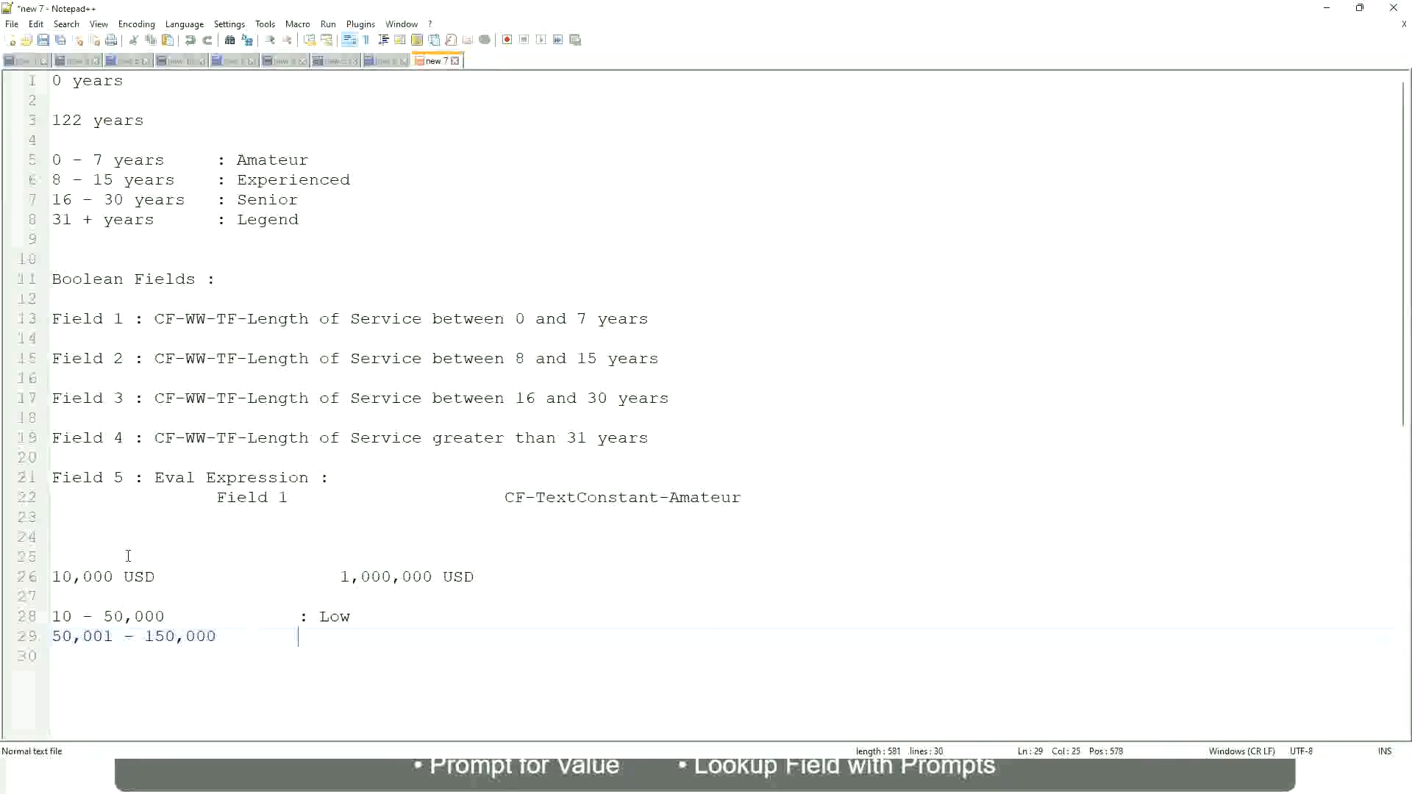
text(: Medium)
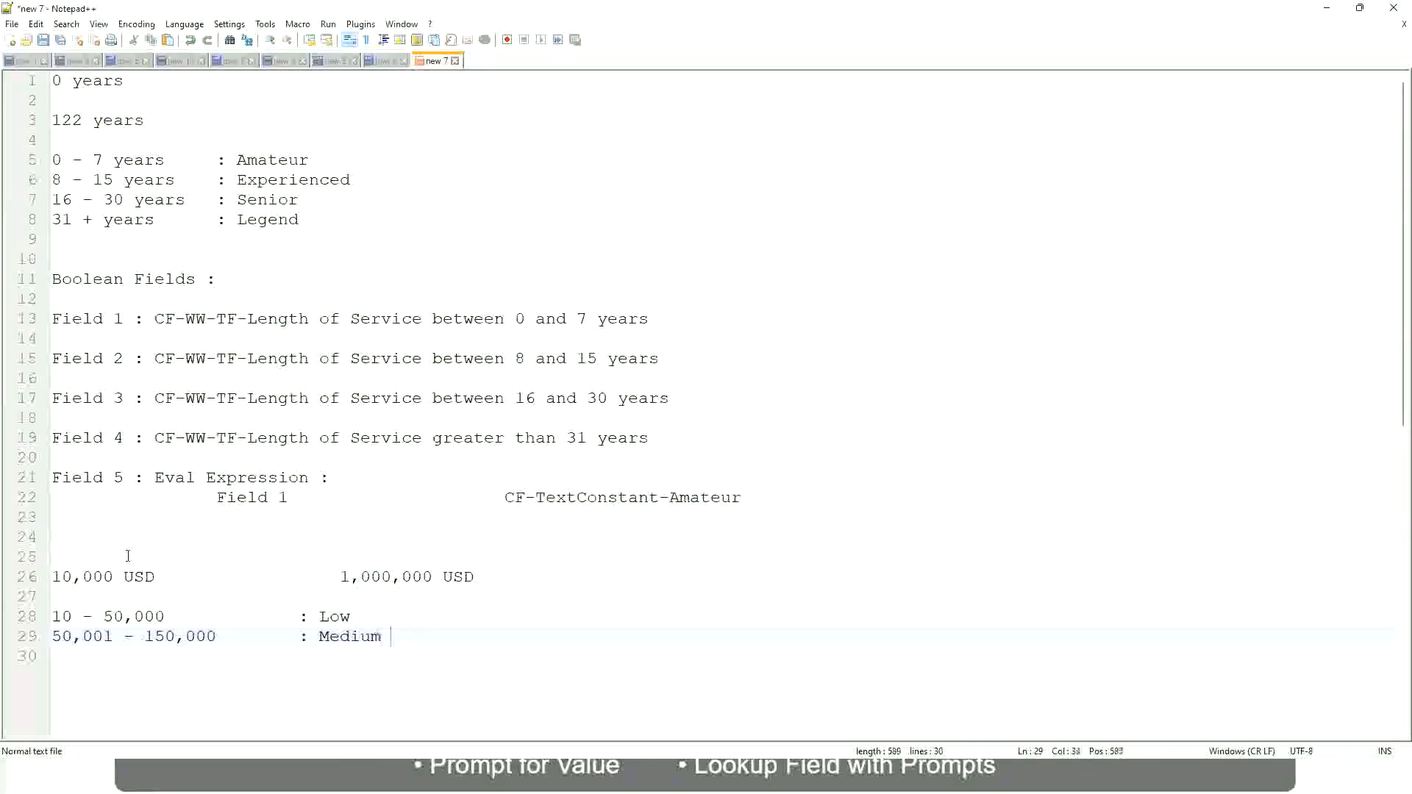
key(Return)
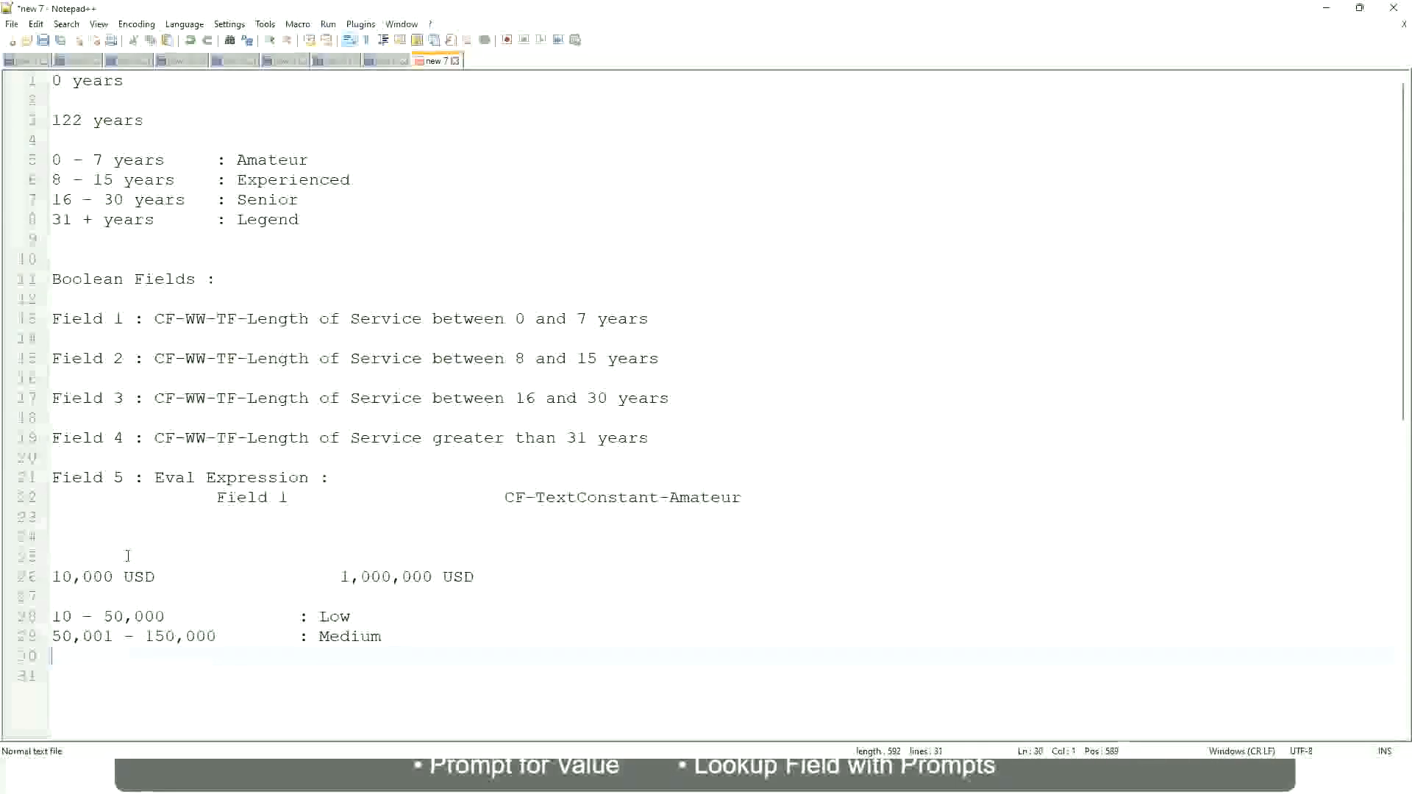
Add the third salary band line > 150,000 : High.
text(> 1)
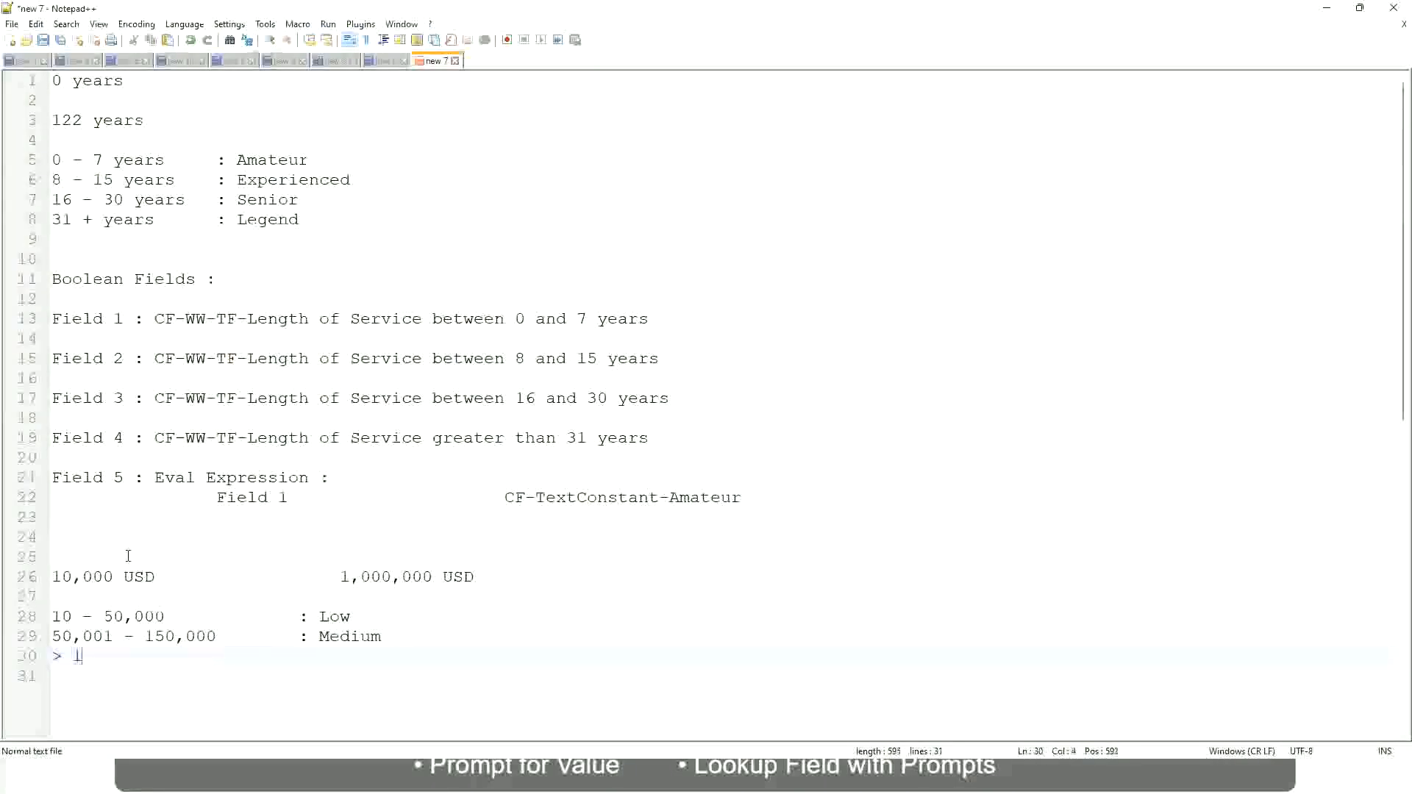
text(50,000)
key(Tab)
key(Tab)
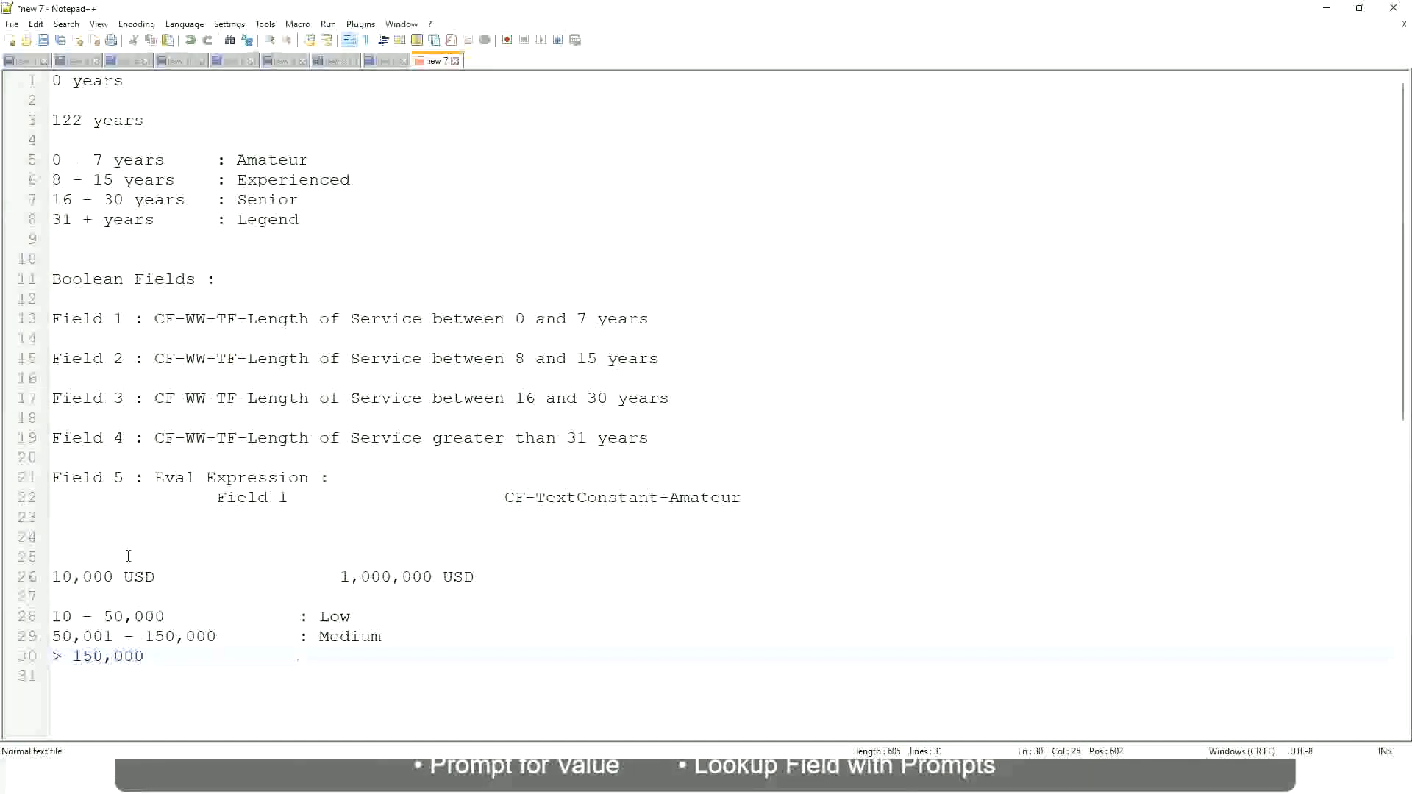
key(Tab)
text(: High)
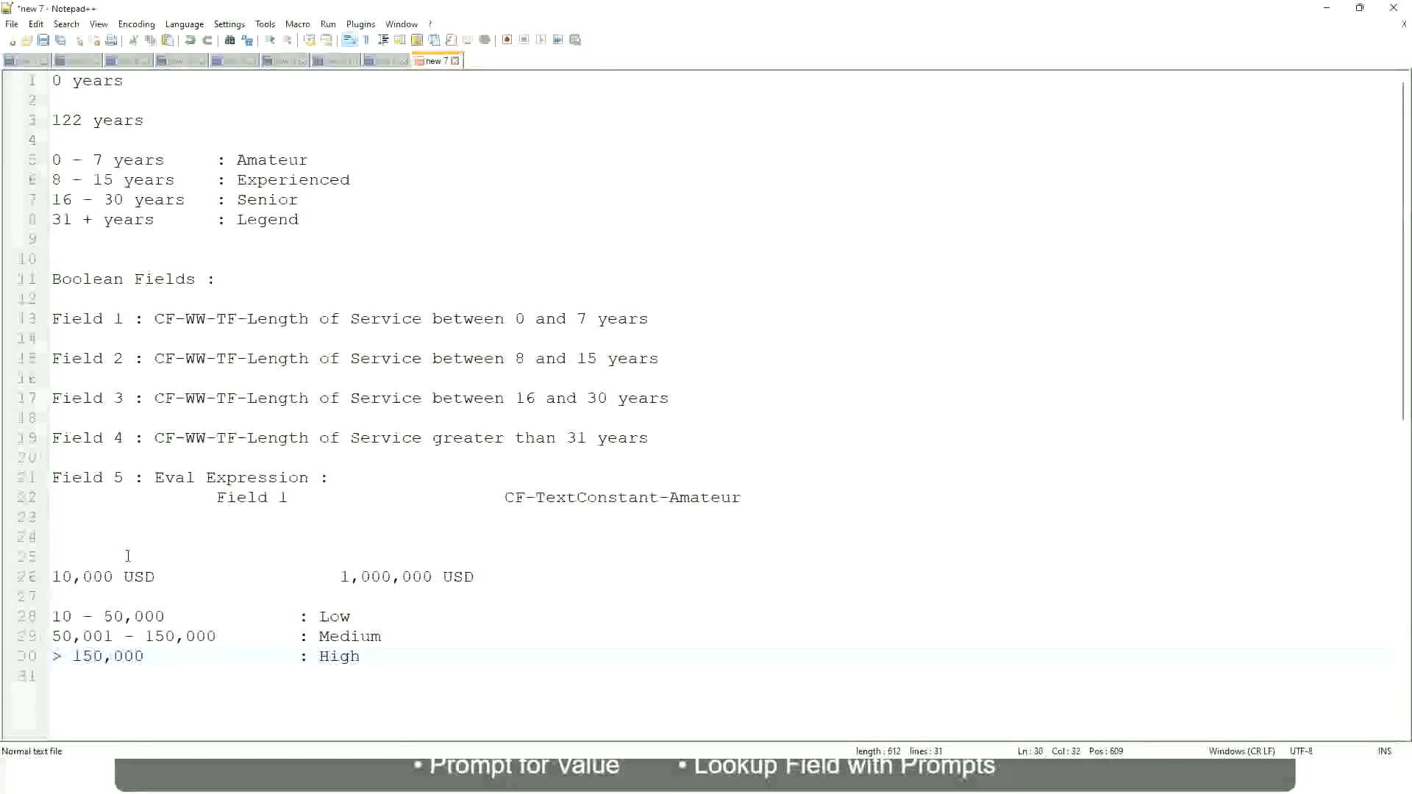
click(45, 576)
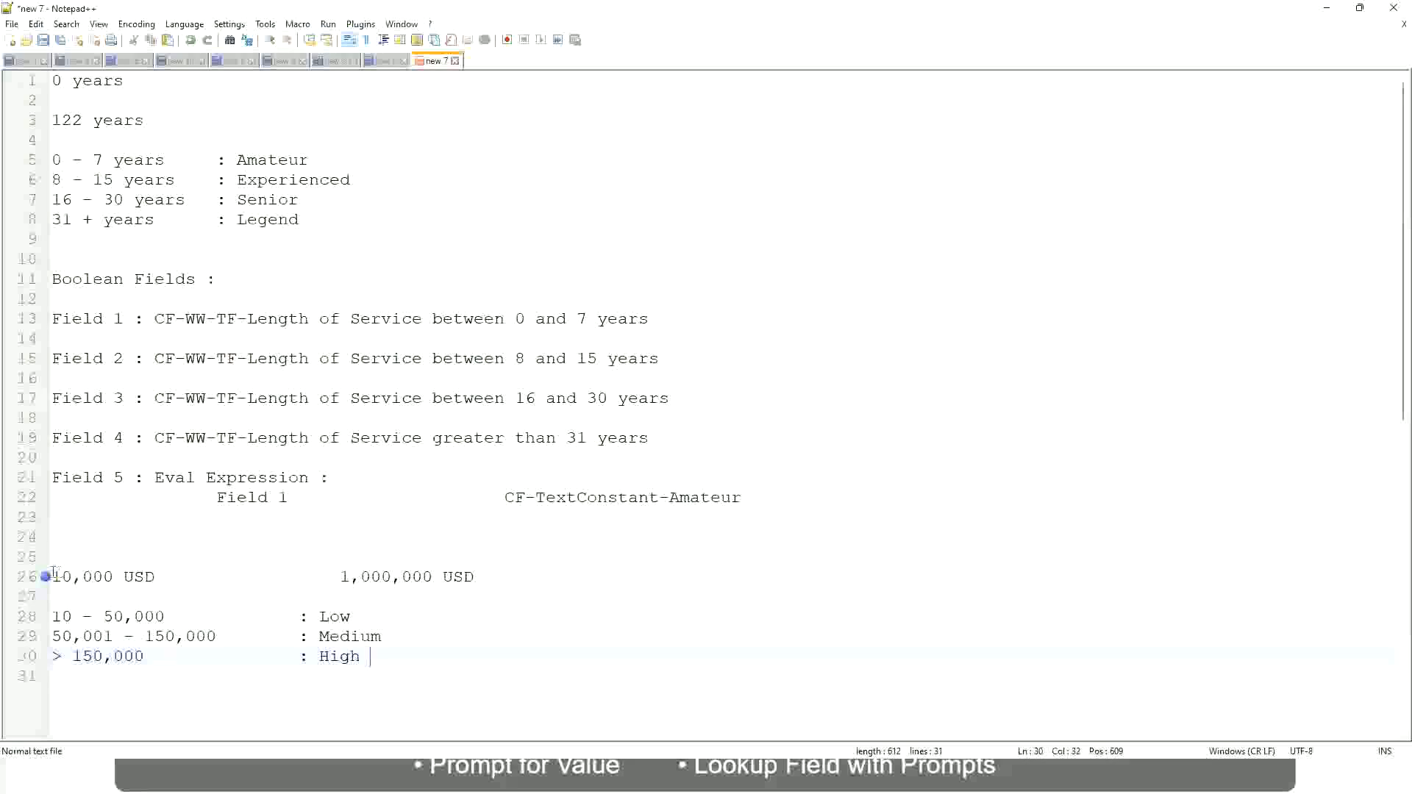
click(45, 577)
click(62, 576)
double_click(421, 578)
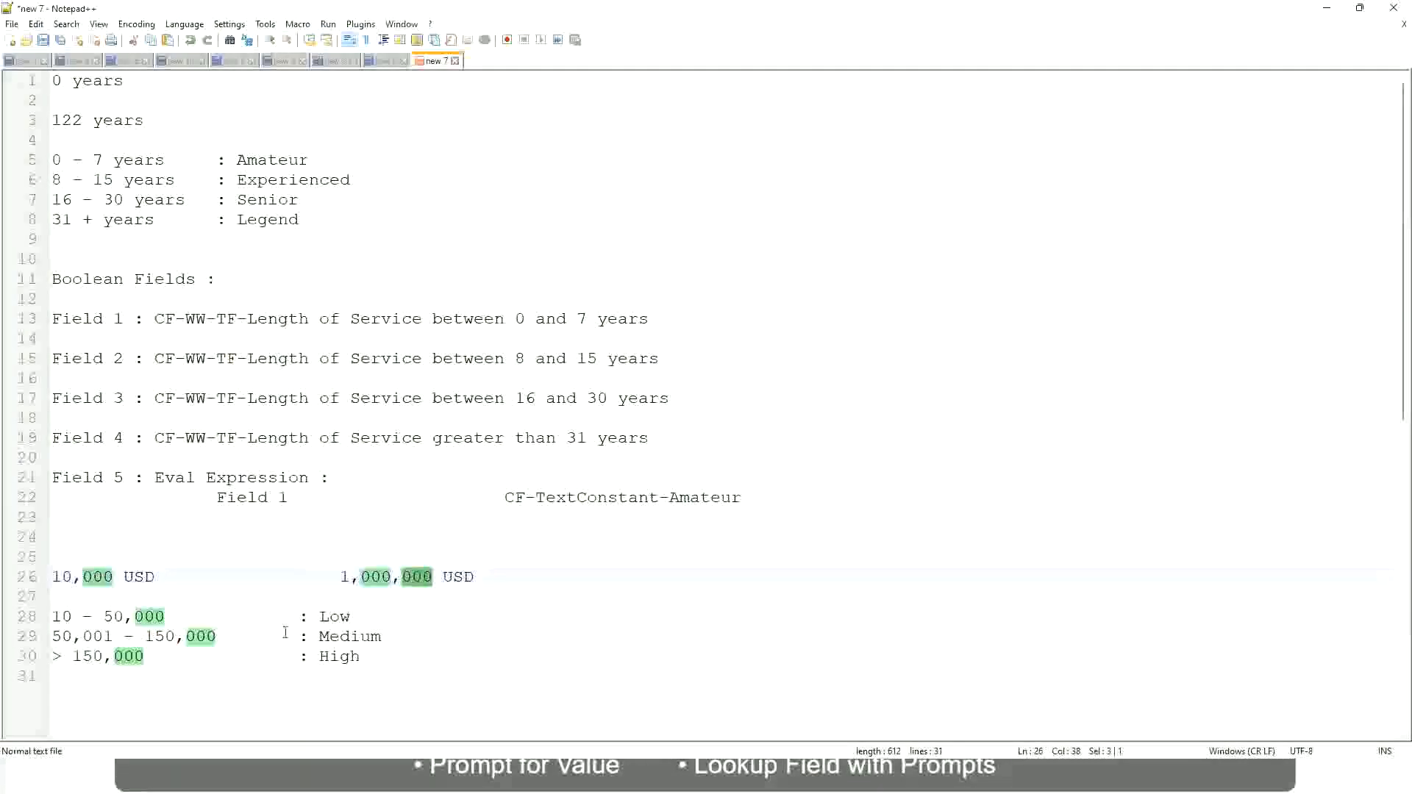
click(258, 636)
click(44, 576)
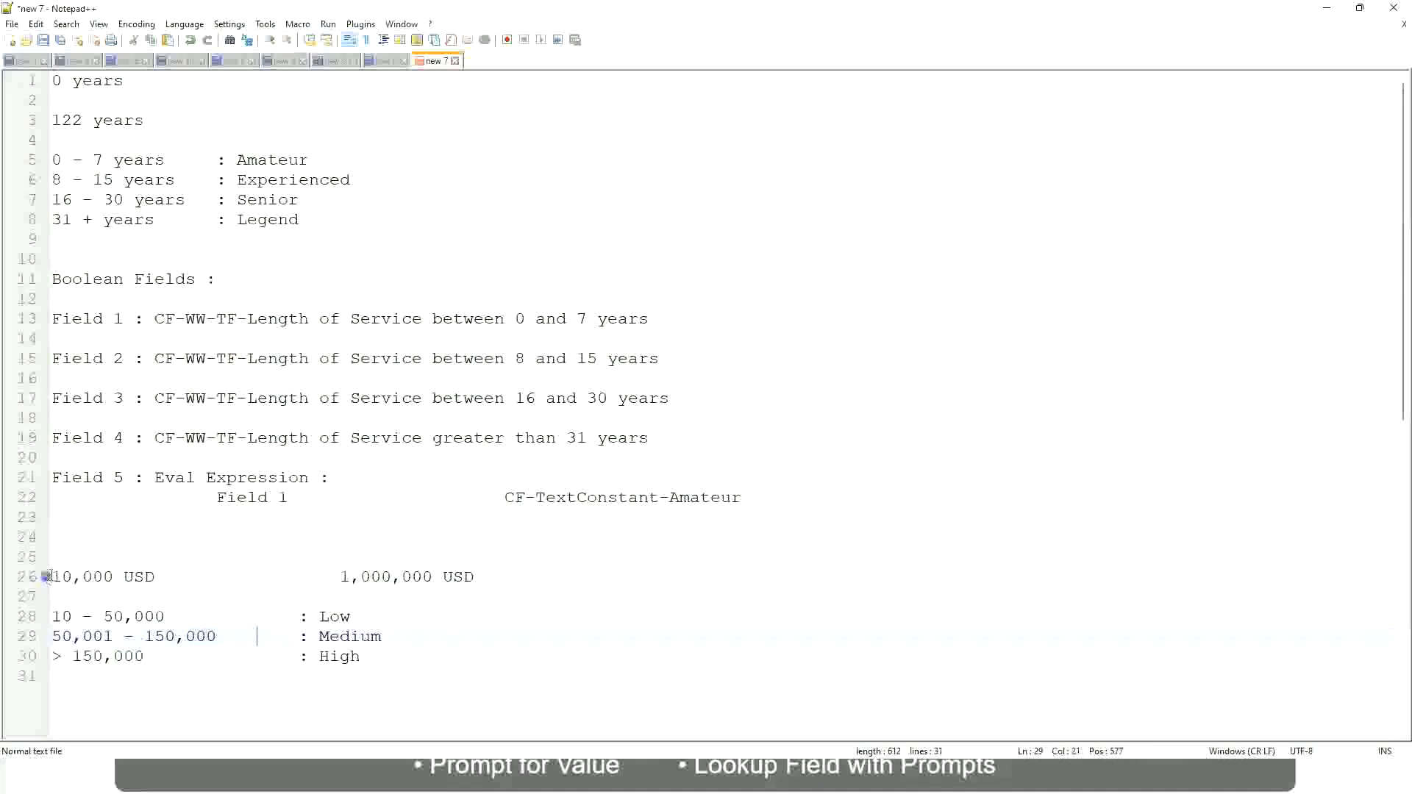
click(434, 577)
click(350, 612)
click(340, 664)
click(177, 600)
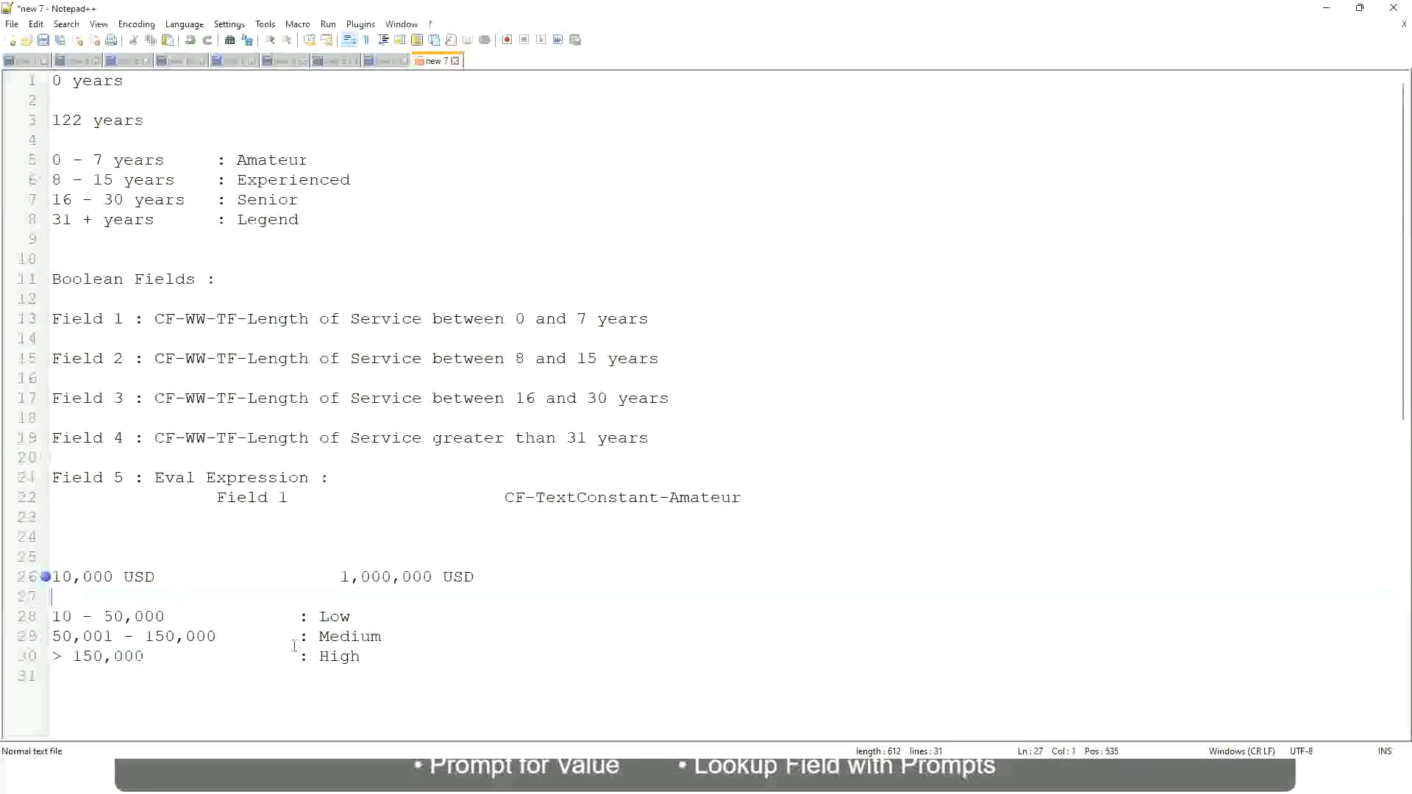
click(362, 655)
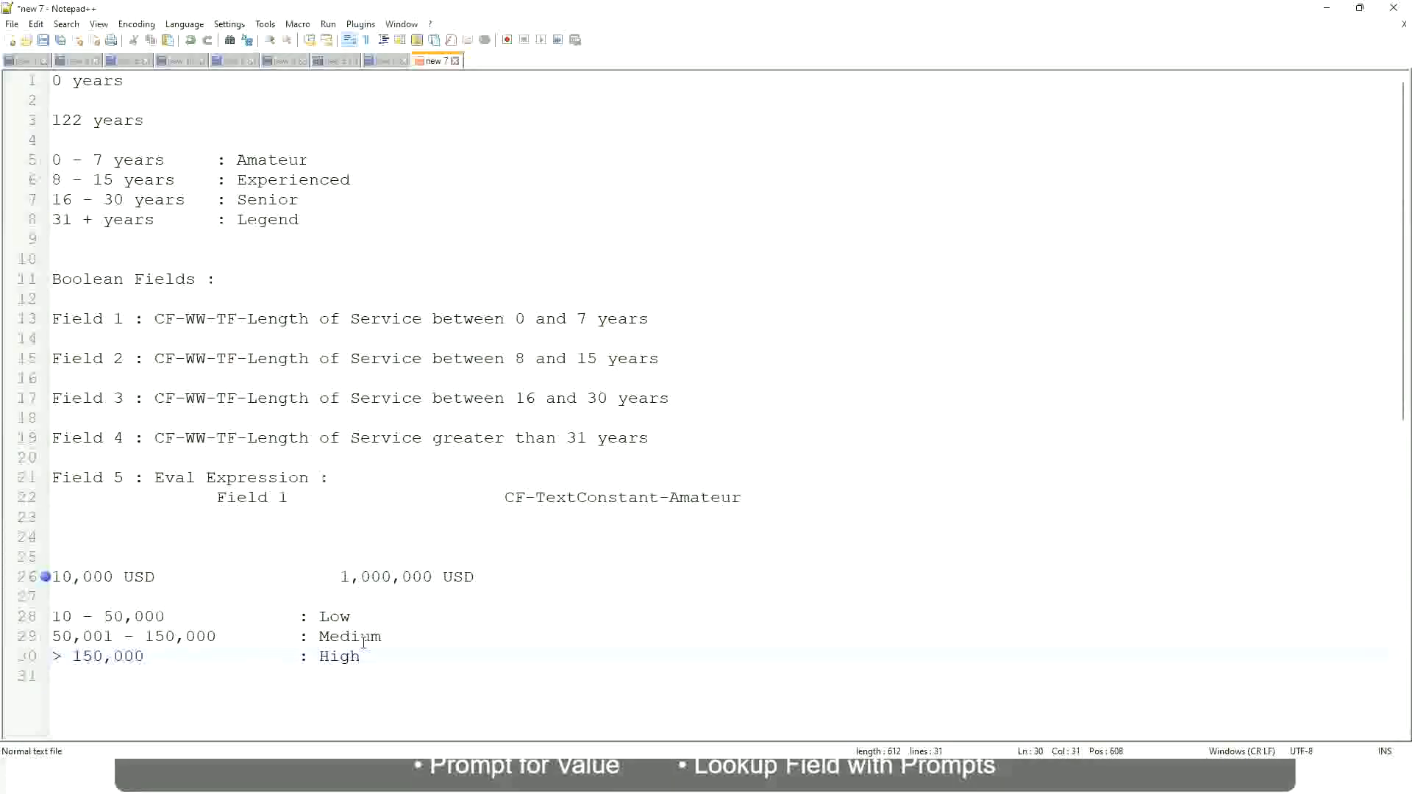